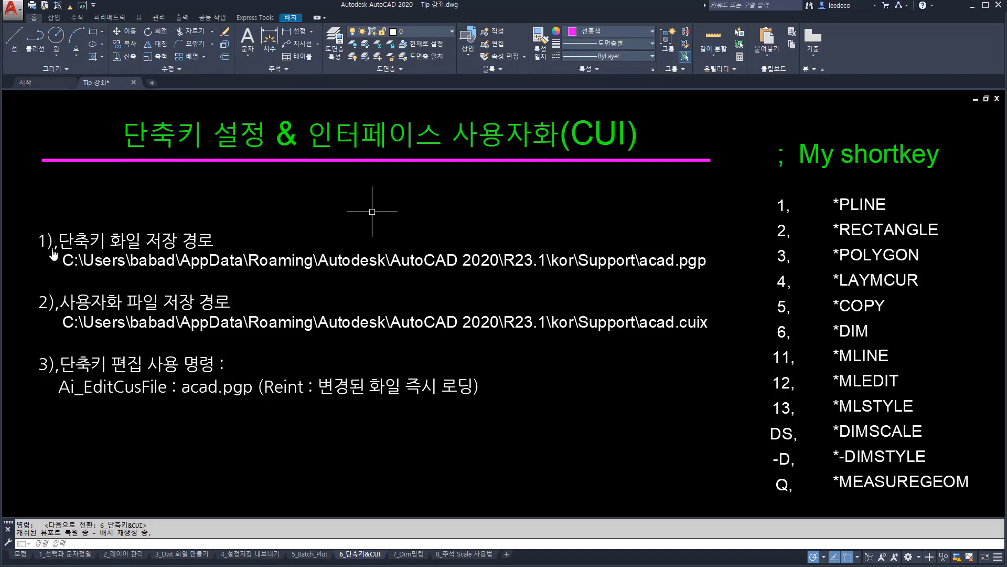
drag(52, 249, 741, 278)
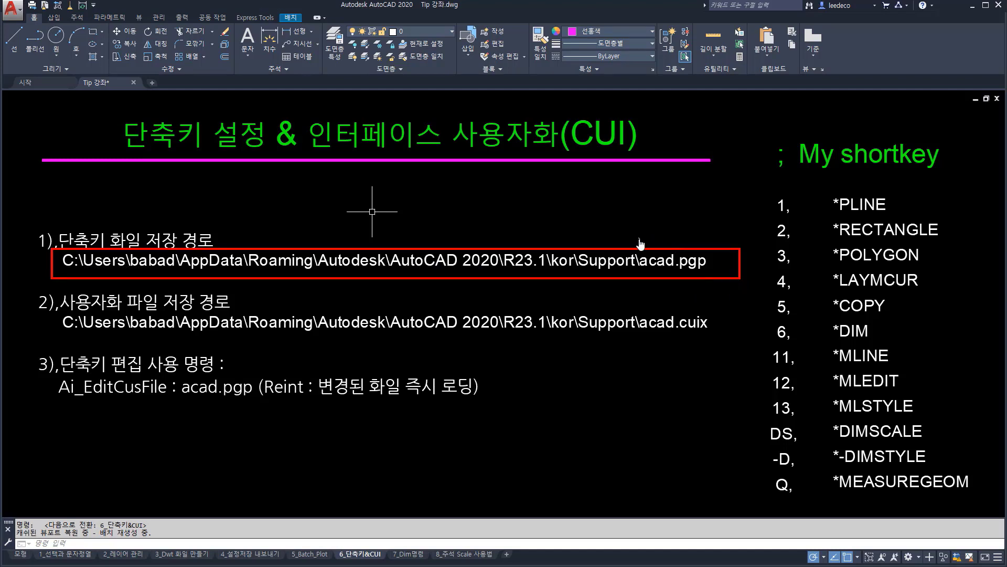
mouse_move(631, 241)
mouse_down()
mouse_move(698, 283)
mouse_move(725, 286)
mouse_up()
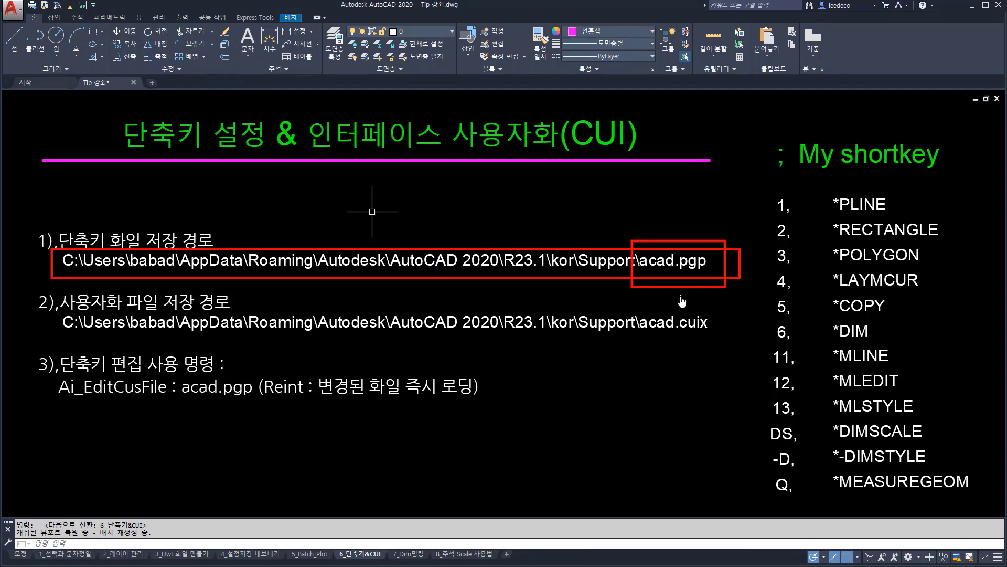
key(Escape)
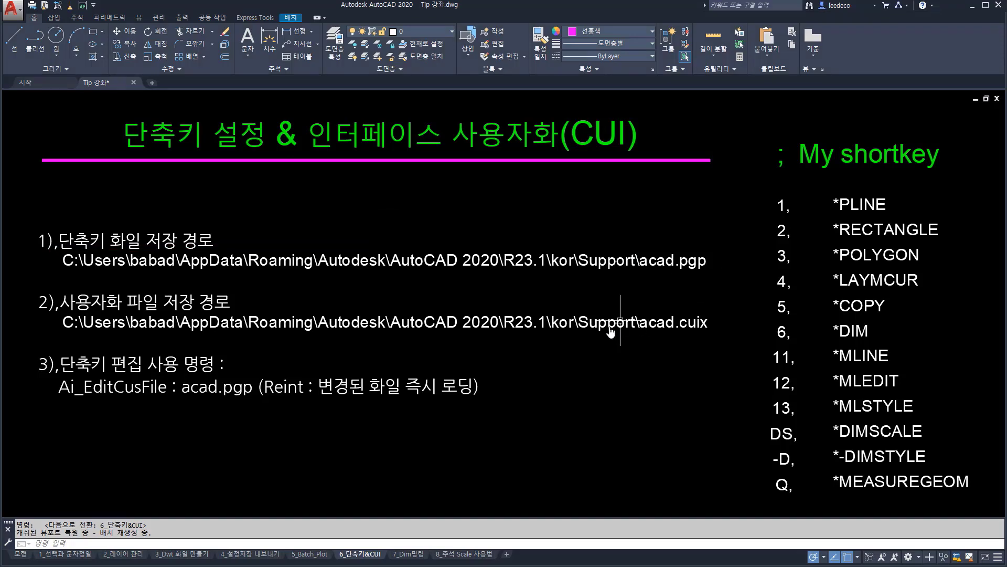
- Switch to the File Explorer window showing the AutoCAD 2020 Support folder and open acad.pgp in Notepad
key(alt+Tab)
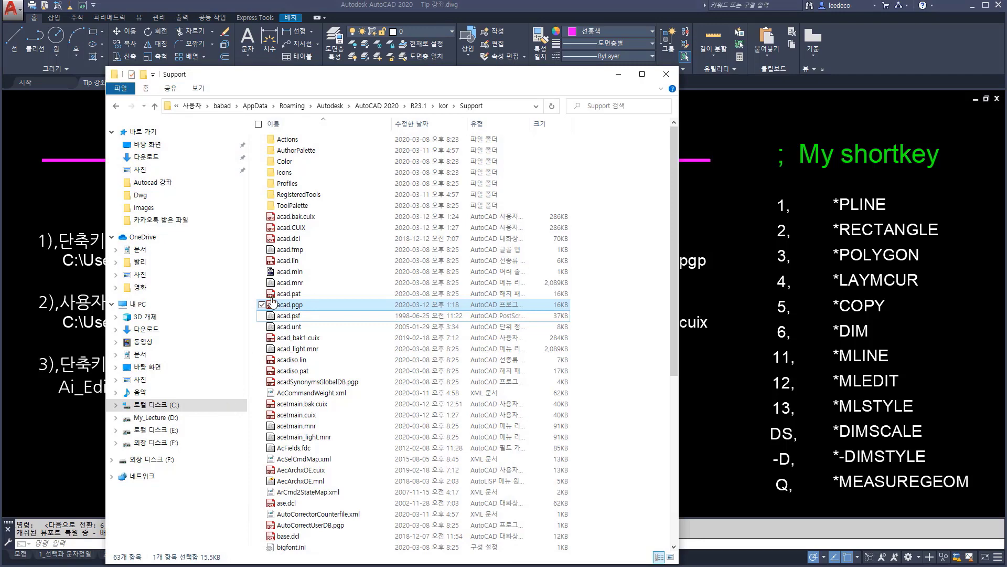
drag(283, 304, 324, 304)
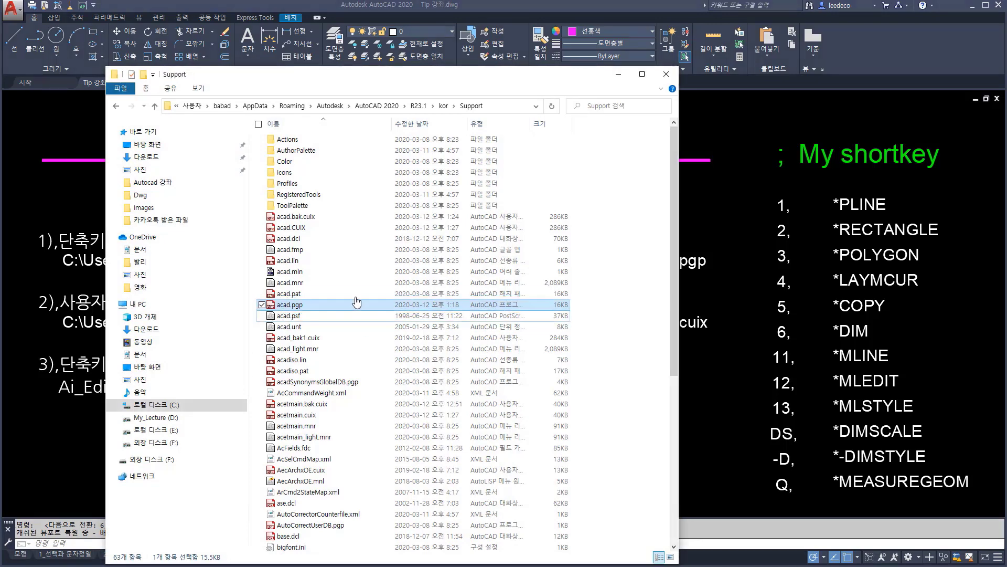
right_click(319, 305)
click(219, 315)
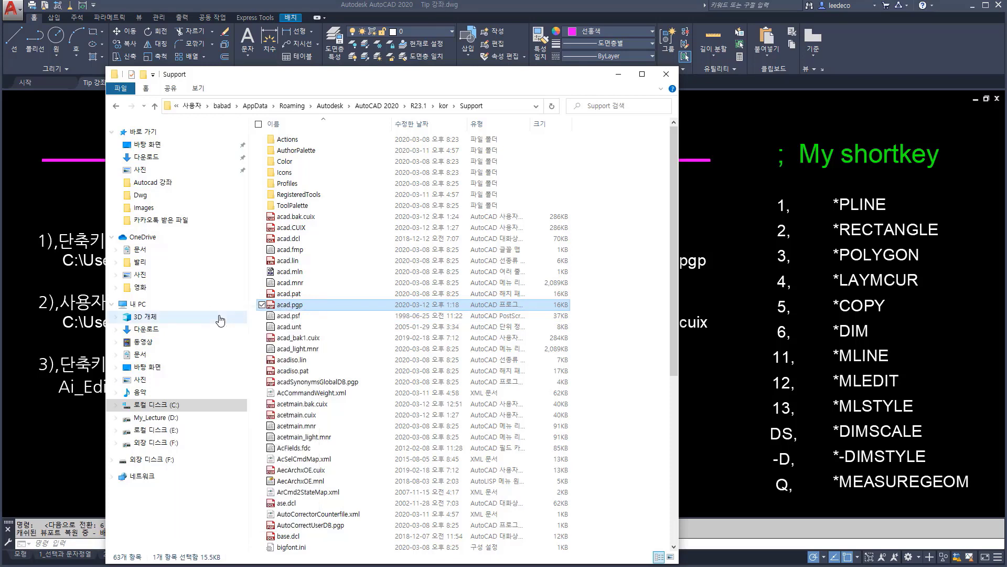
- Read through the introductory comments and alias guidelines in acad.pgp down to the My shortkey section
scroll(383, 208, down, 1)
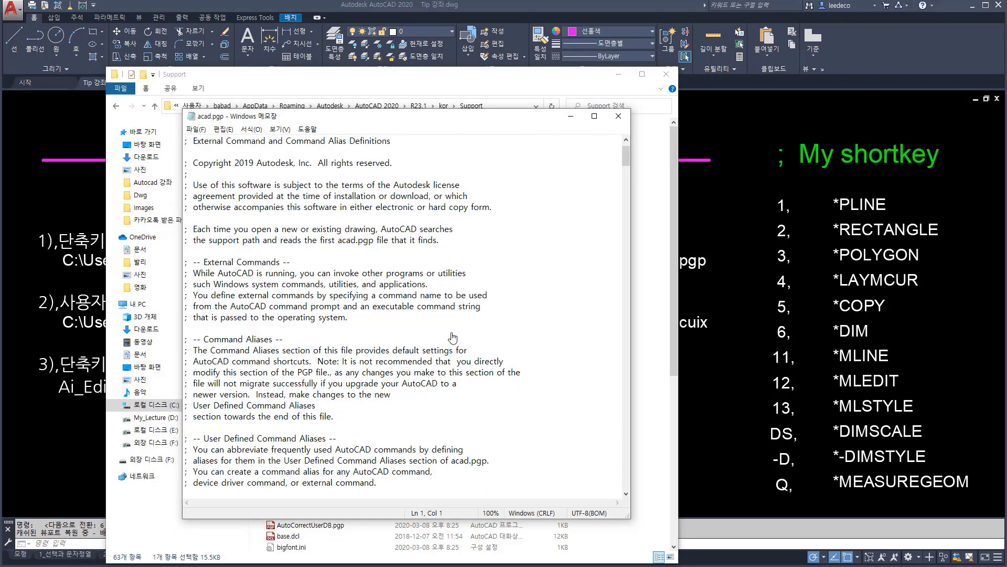
drag(531, 430, 194, 137)
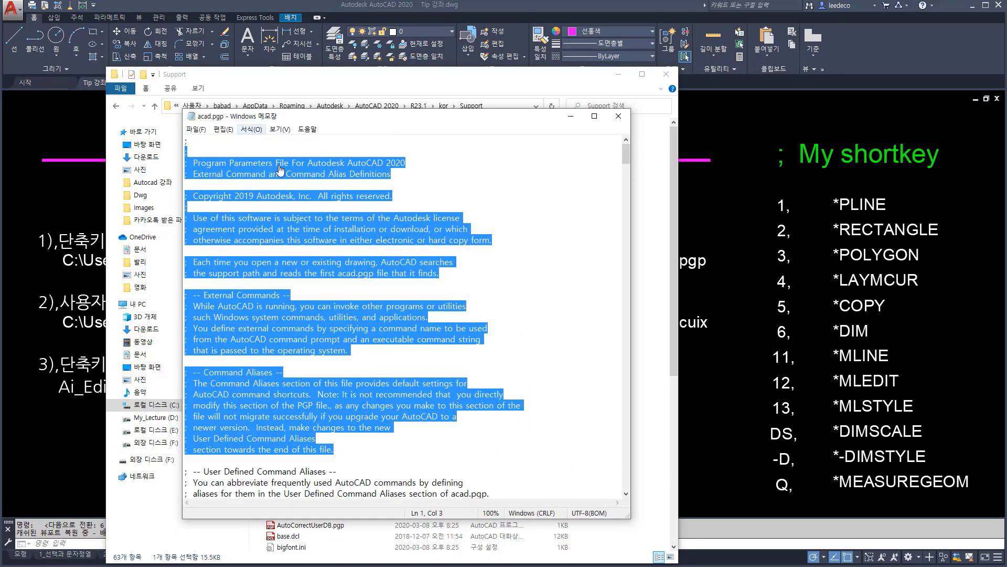
scroll(379, 252, down, 3)
scroll(379, 252, down, 12)
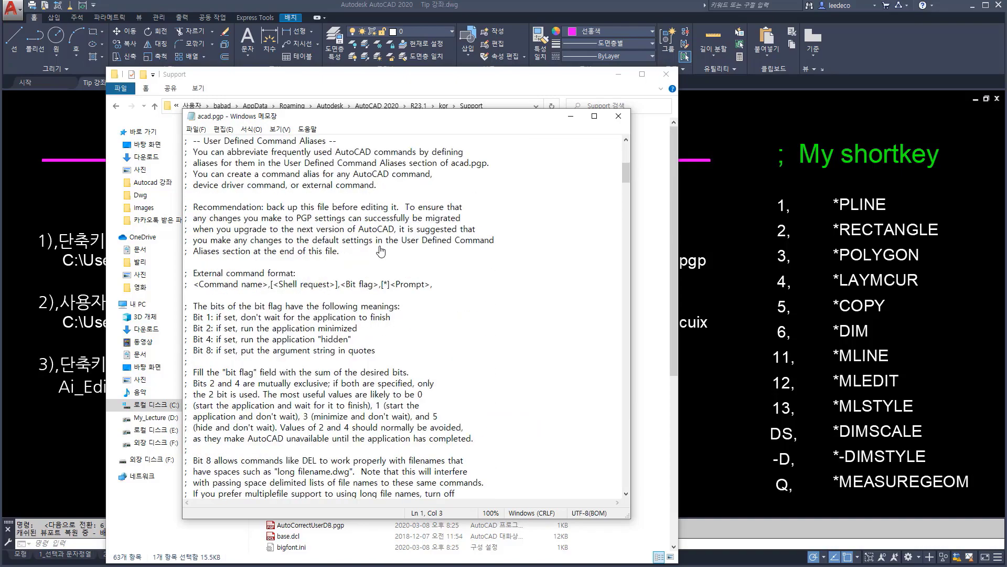
scroll(386, 256, down, 20)
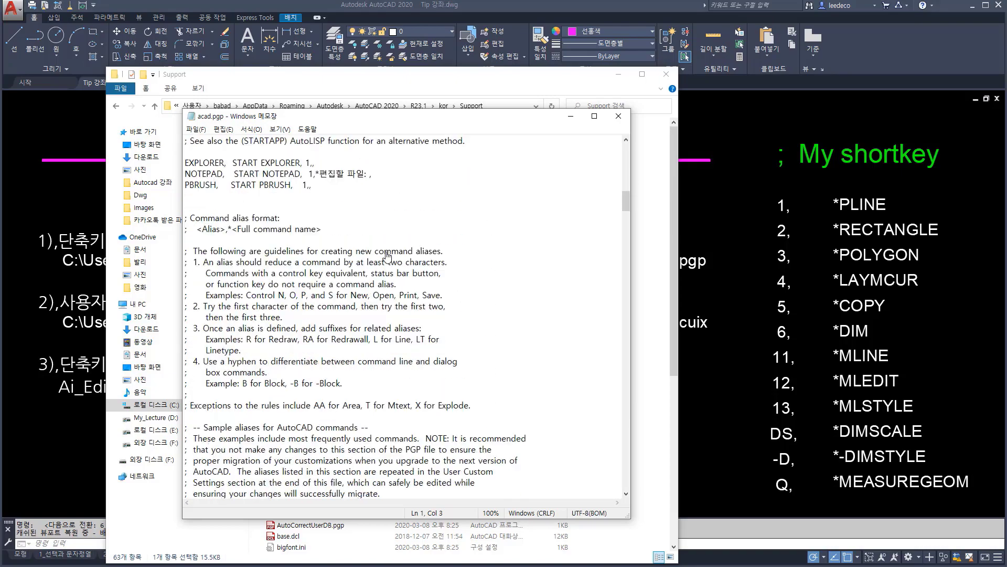
scroll(387, 256, down, 2)
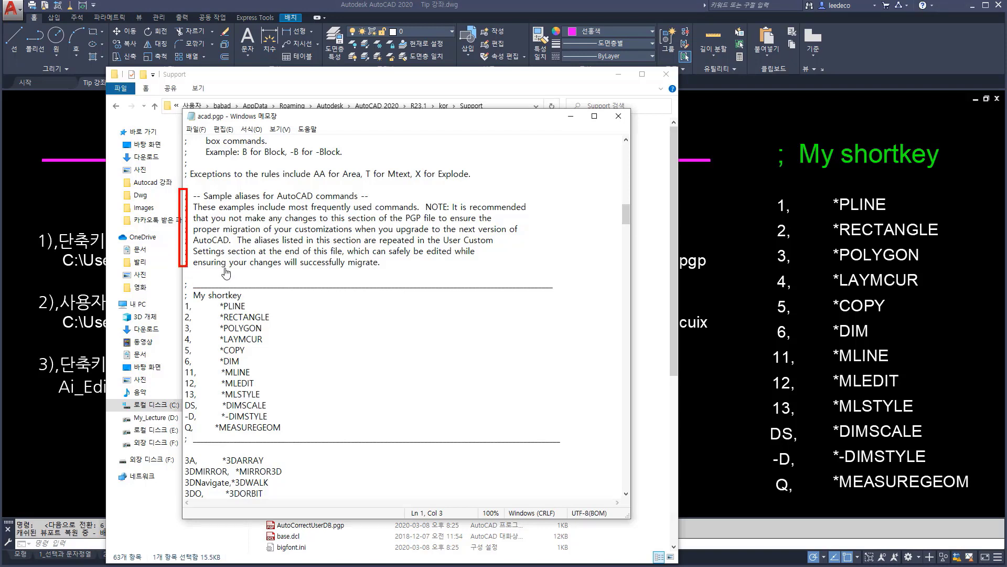
- Review the aliases and their commands in the My shortkey section, and close acad.pgp and the Support folder window
mouse_move(188, 187)
mouse_down()
mouse_move(309, 241)
mouse_move(433, 273)
mouse_up()
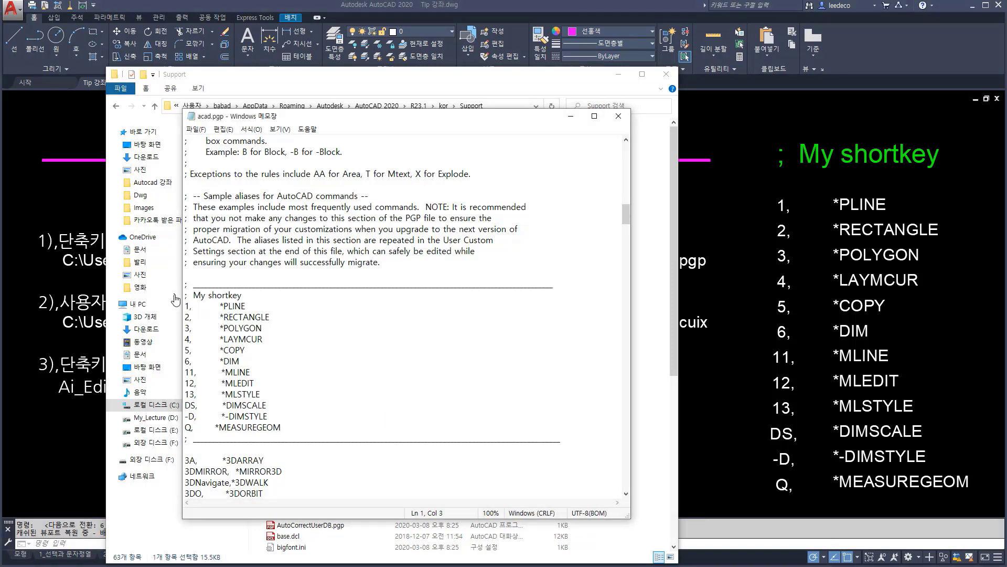
drag(175, 295, 196, 438)
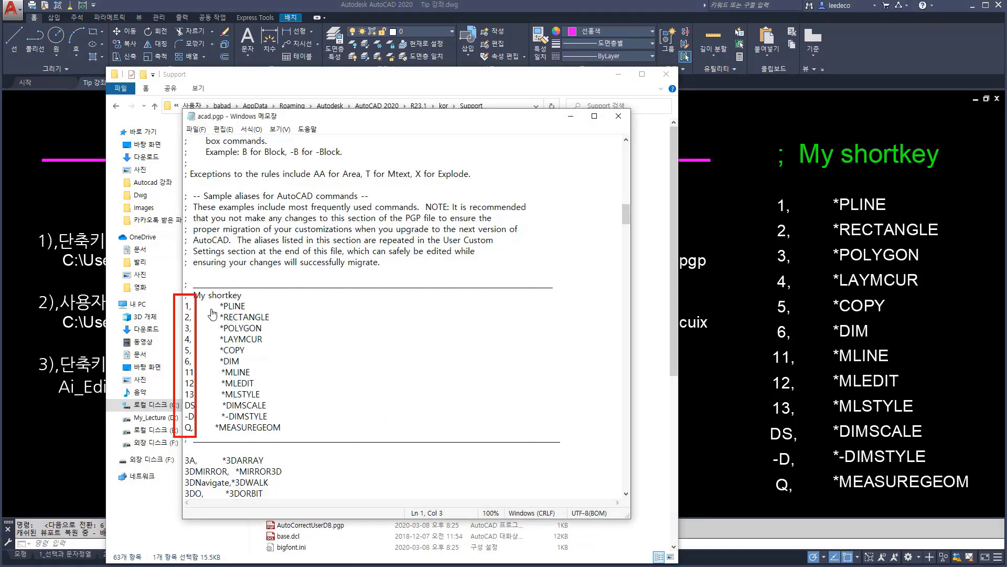
drag(200, 304, 221, 436)
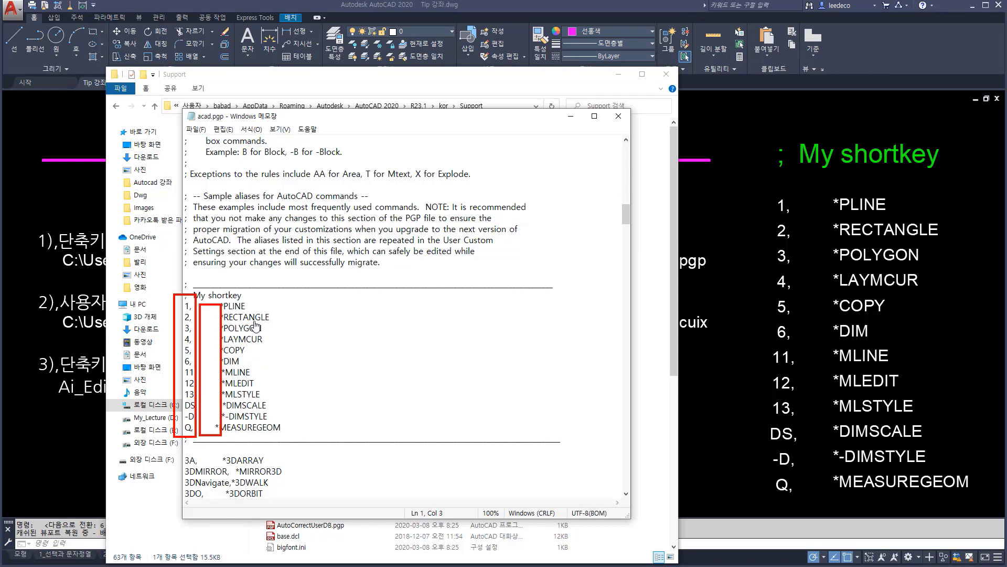
key(Escape)
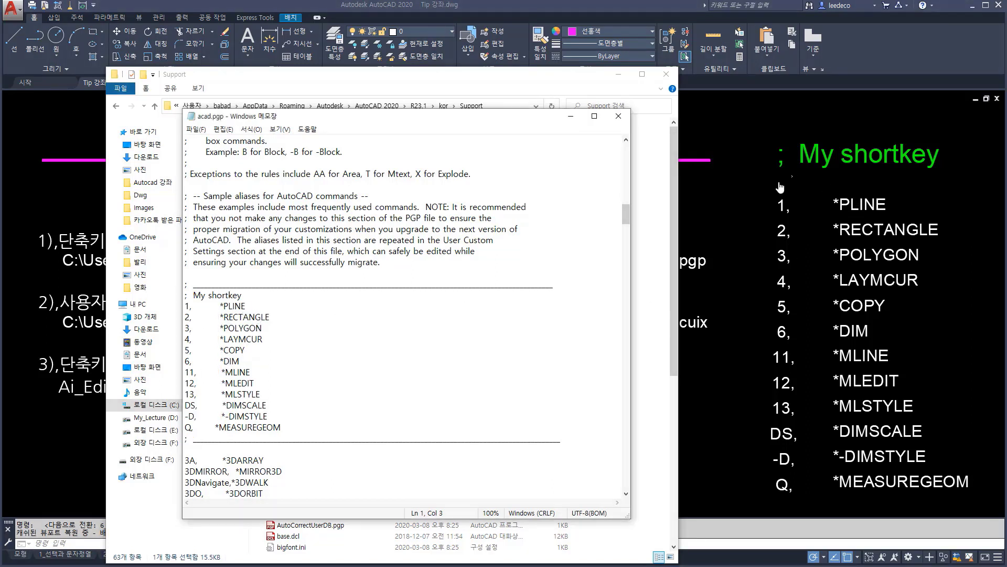
mouse_move(761, 187)
mouse_down()
mouse_move(883, 225)
mouse_move(888, 217)
mouse_up()
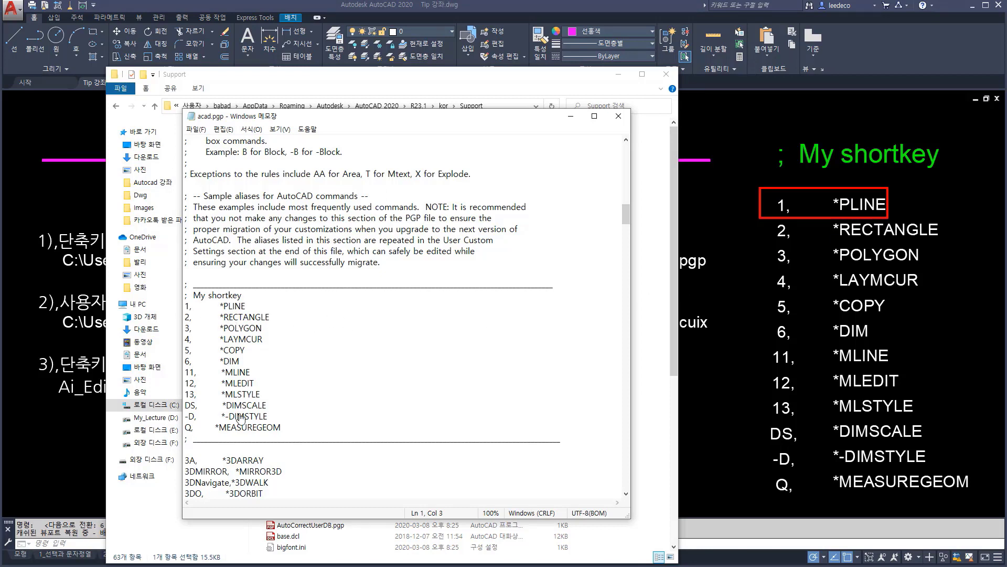
mouse_move(745, 186)
mouse_down()
mouse_move(892, 462)
mouse_move(982, 509)
mouse_up()
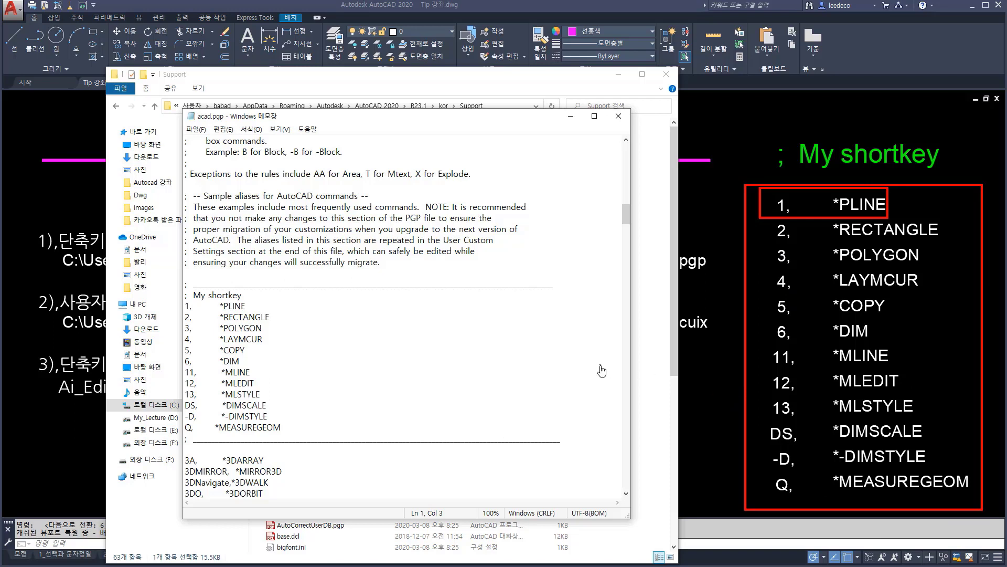
key(e)
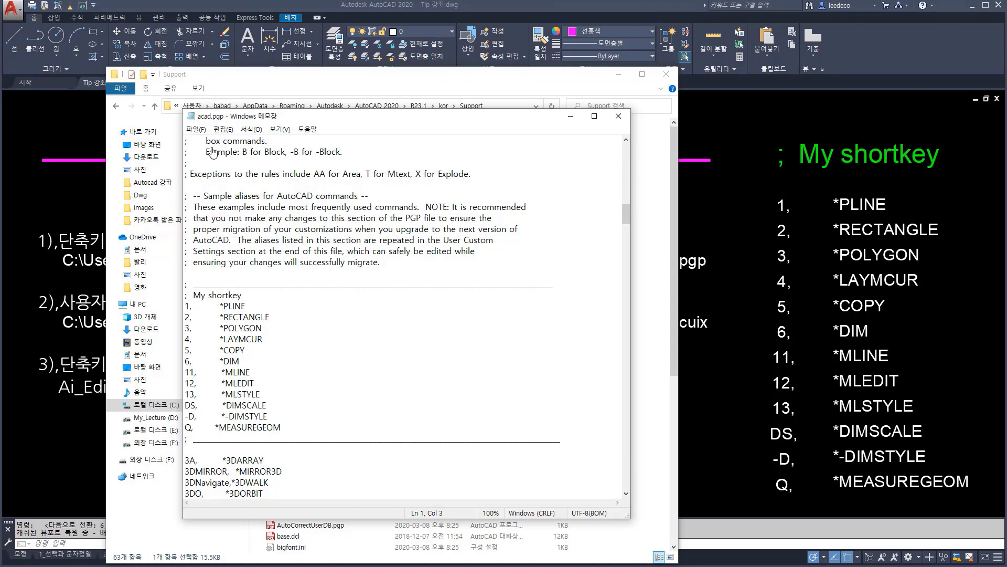
click(618, 116)
click(665, 74)
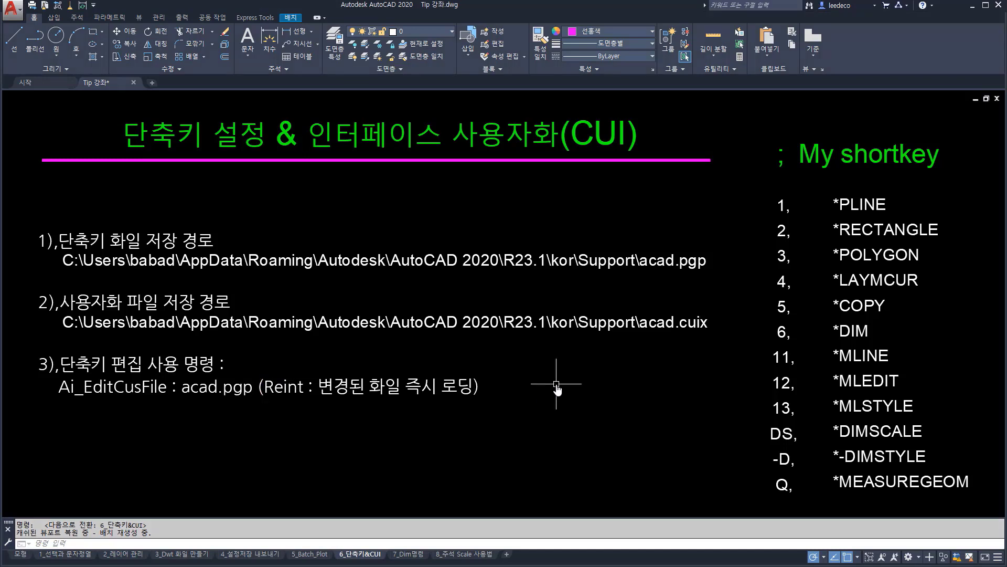
- Reinitialize the PGP file with the REINIT command to reload the command aliases
text(reint)
key(Return)
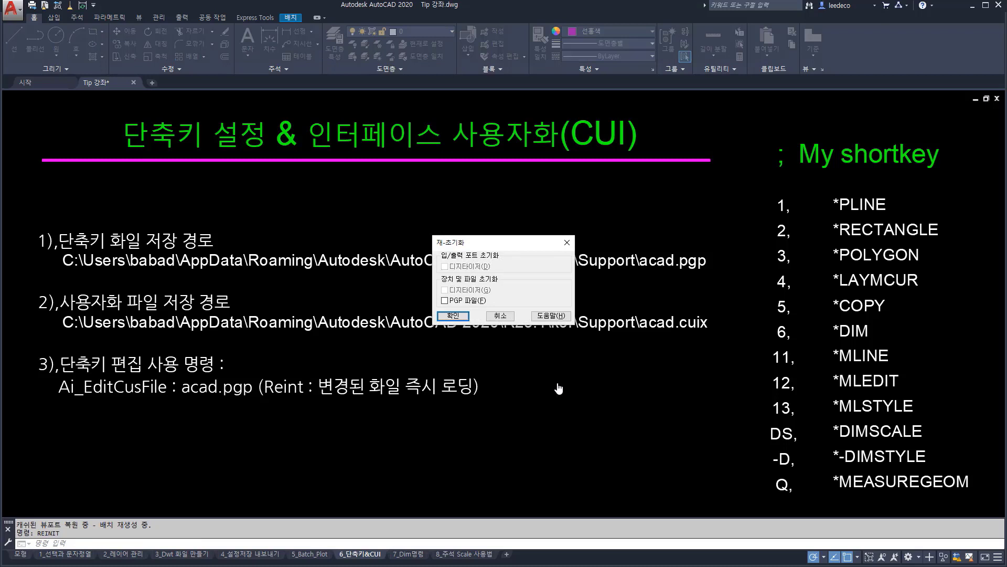
click(445, 300)
click(453, 315)
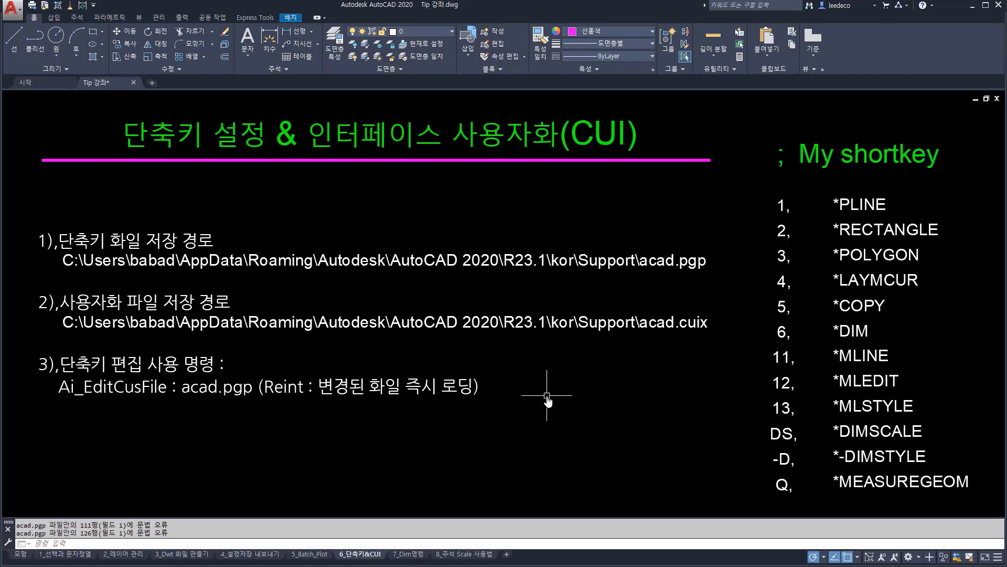
key(Escape)
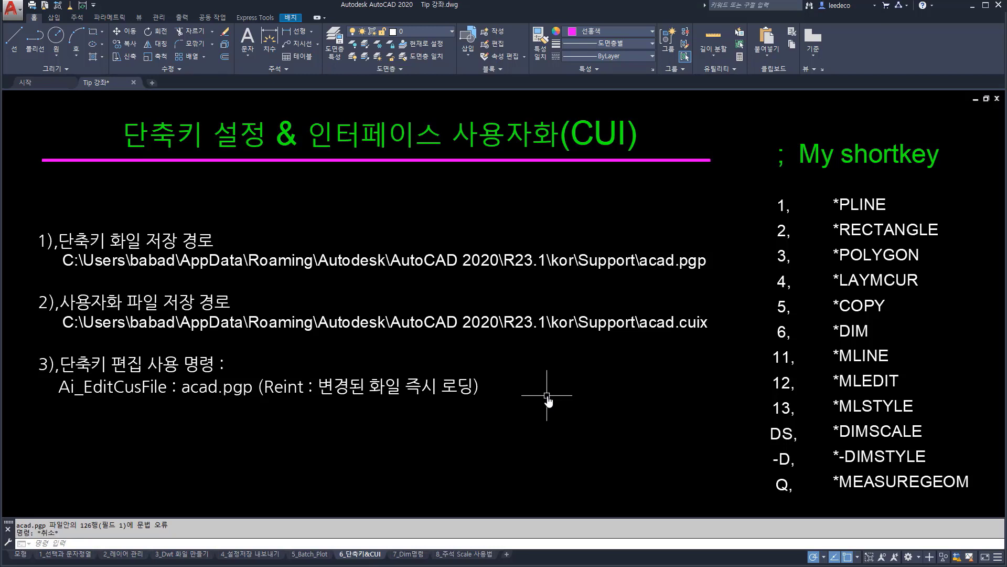
mouse_move(623, 236)
mouse_down()
mouse_move(698, 278)
mouse_move(711, 271)
mouse_up()
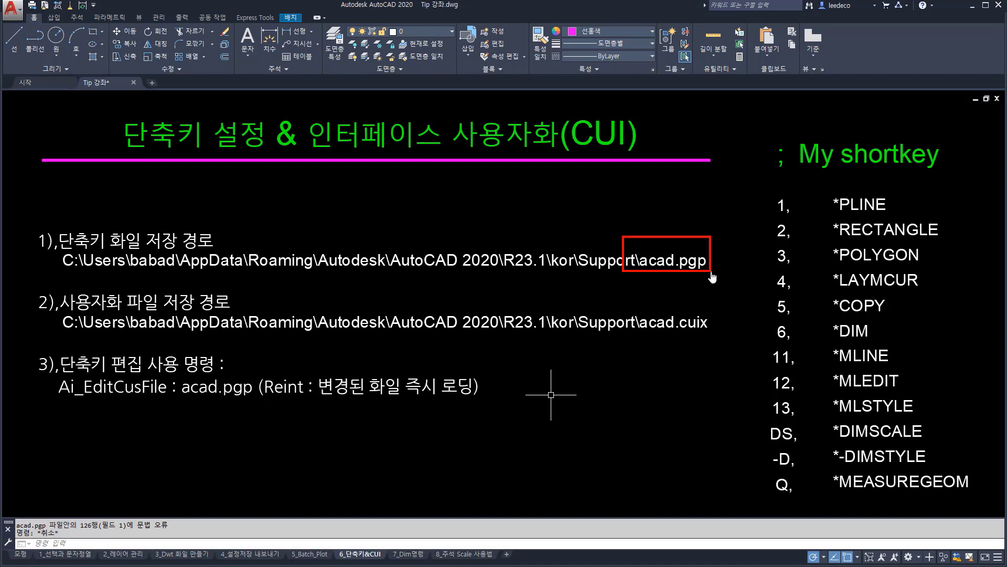
key(Escape)
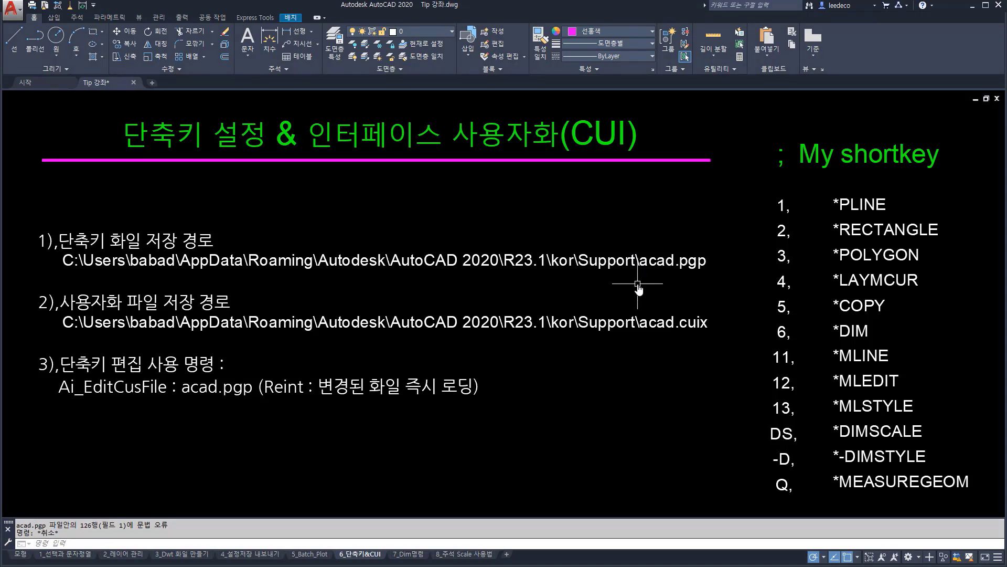
key(Escape)
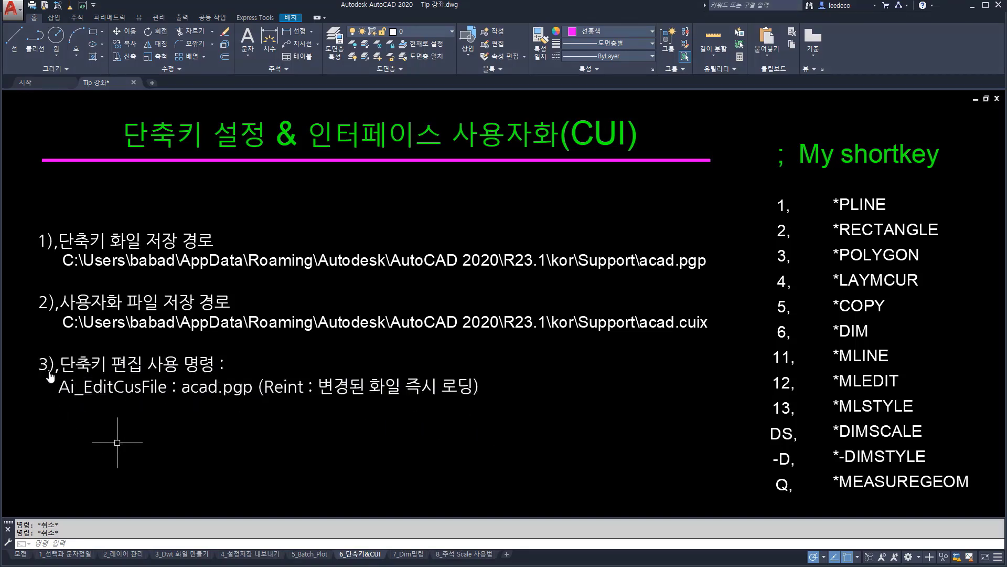
drag(48, 373, 534, 434)
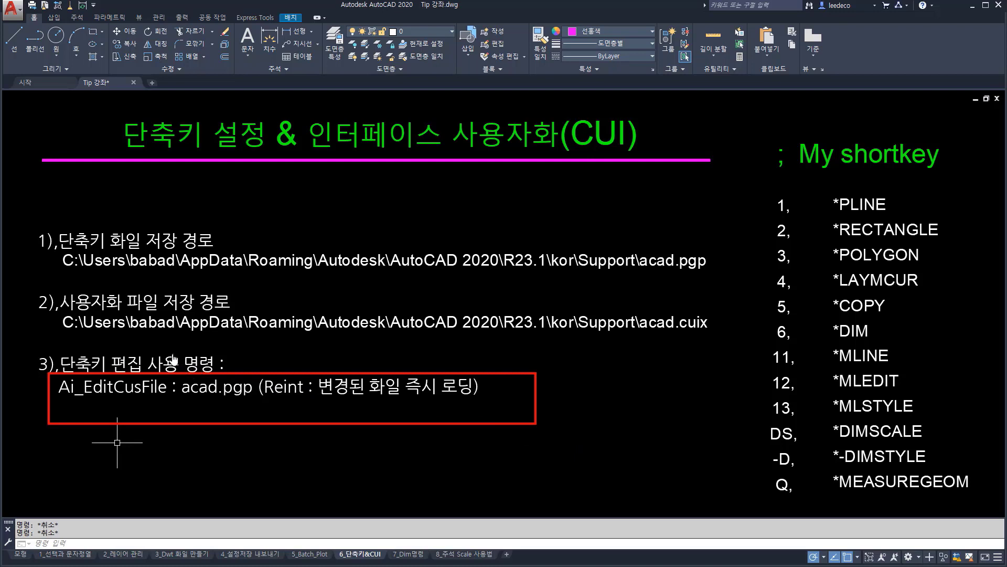
mouse_move(171, 351)
mouse_down()
mouse_move(235, 423)
mouse_move(261, 423)
mouse_up()
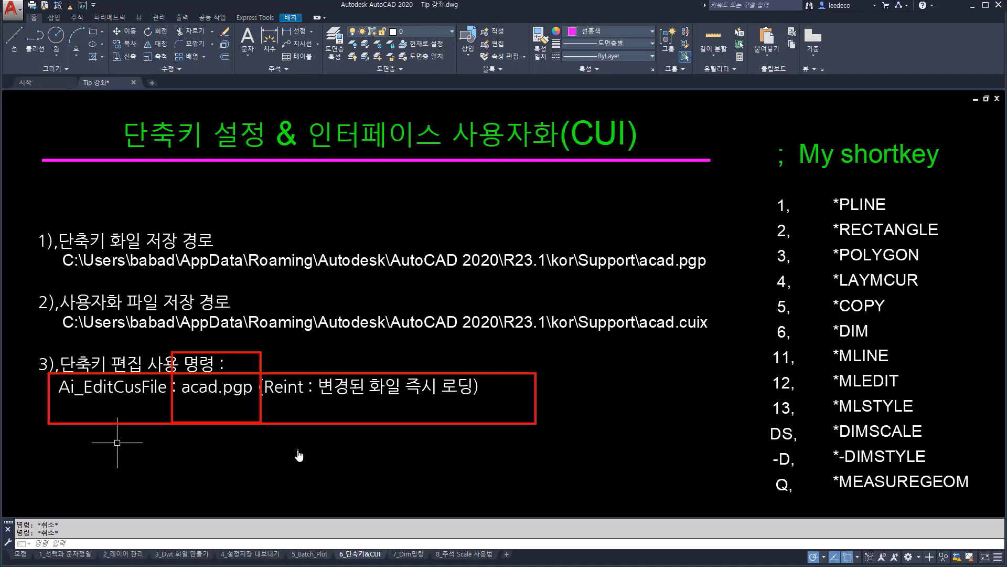
key(Escape)
- Open acad.pgp with the AI_EDITCUSTFILE command, look over its contents and close it without editing
text(ai)
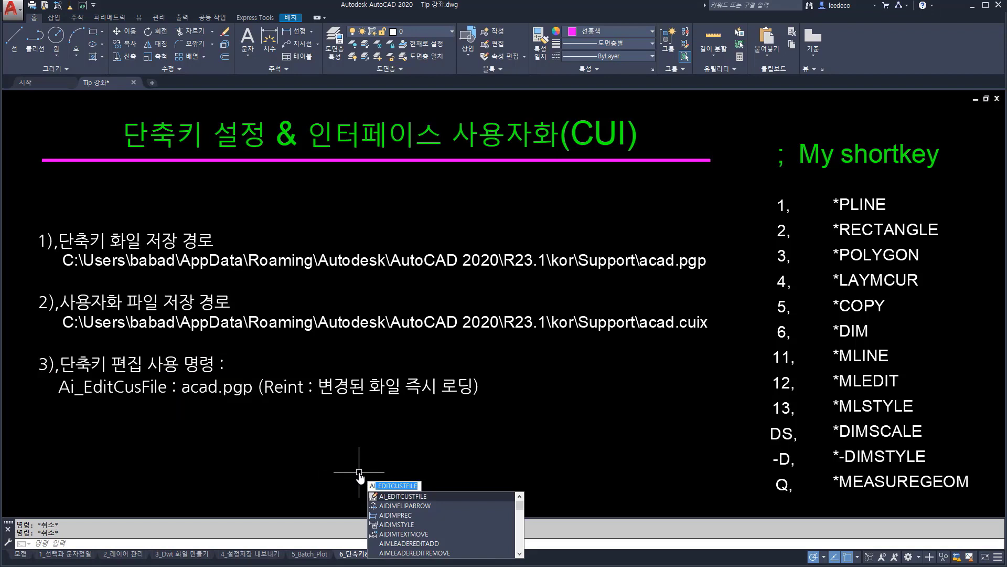
key(Return)
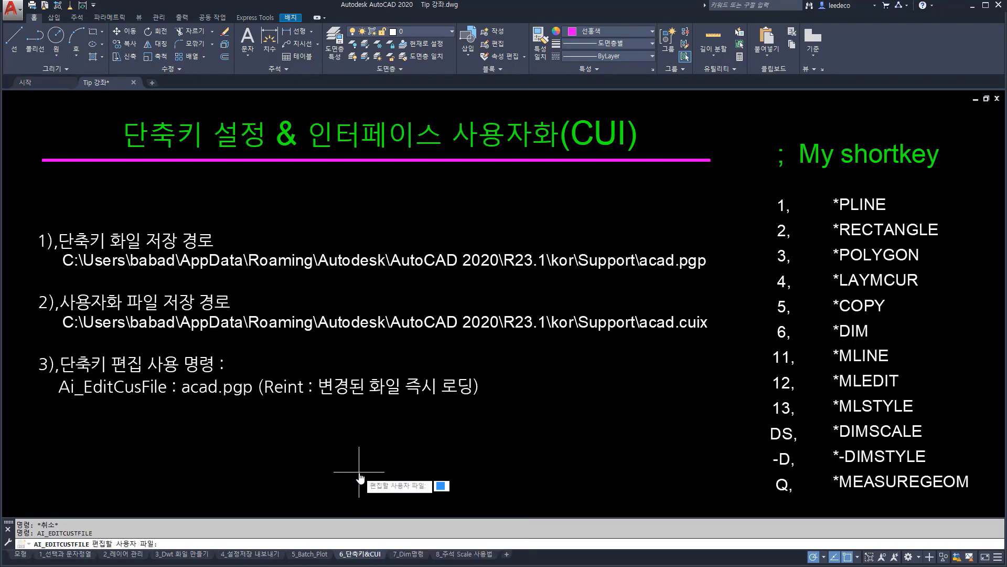
text(acad.pgp)
key(Return)
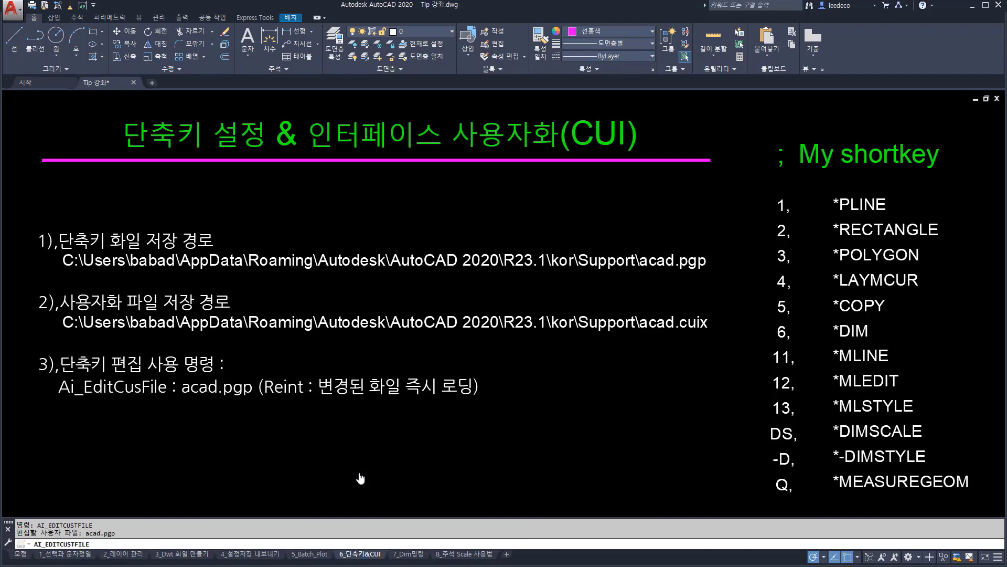
scroll(362, 493, down, 4)
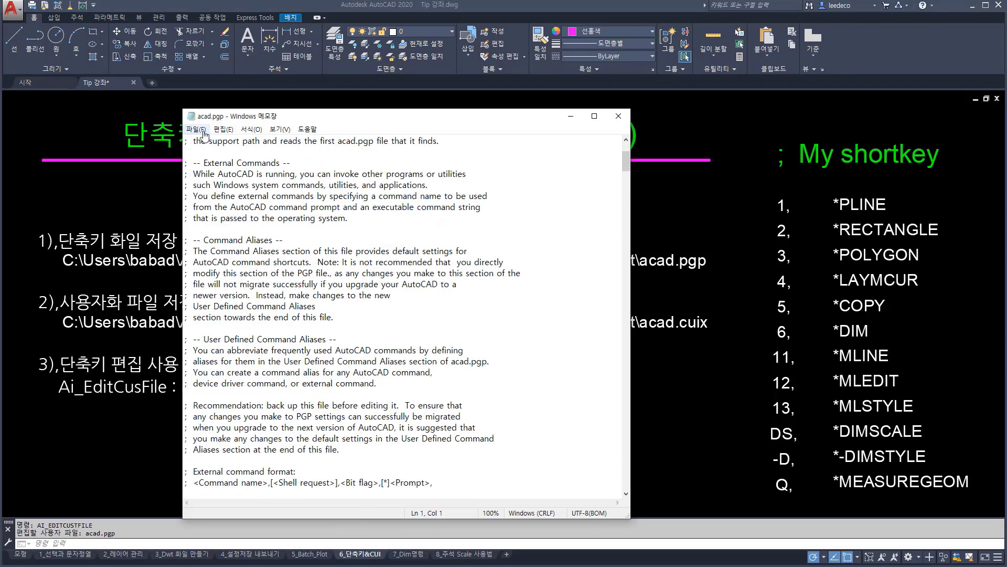
click(620, 116)
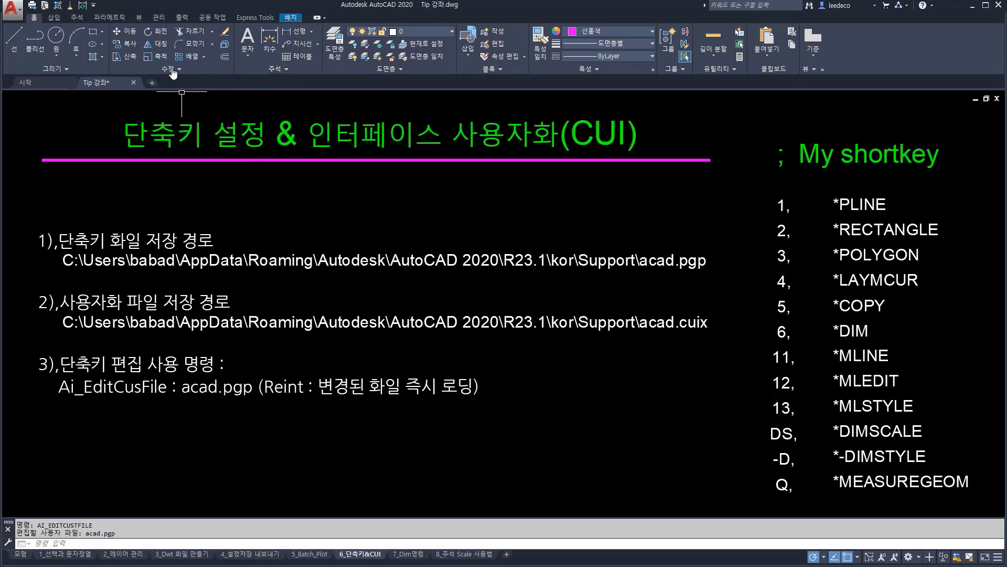
- Open acad.pgp for editing with the Edit Aliases (별칭 편집) command
click(158, 18)
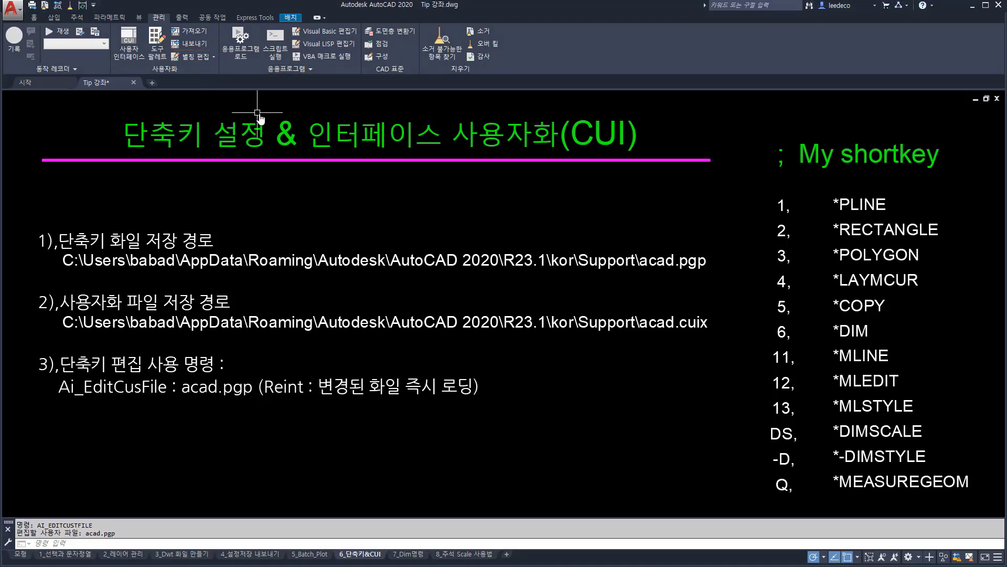
click(203, 57)
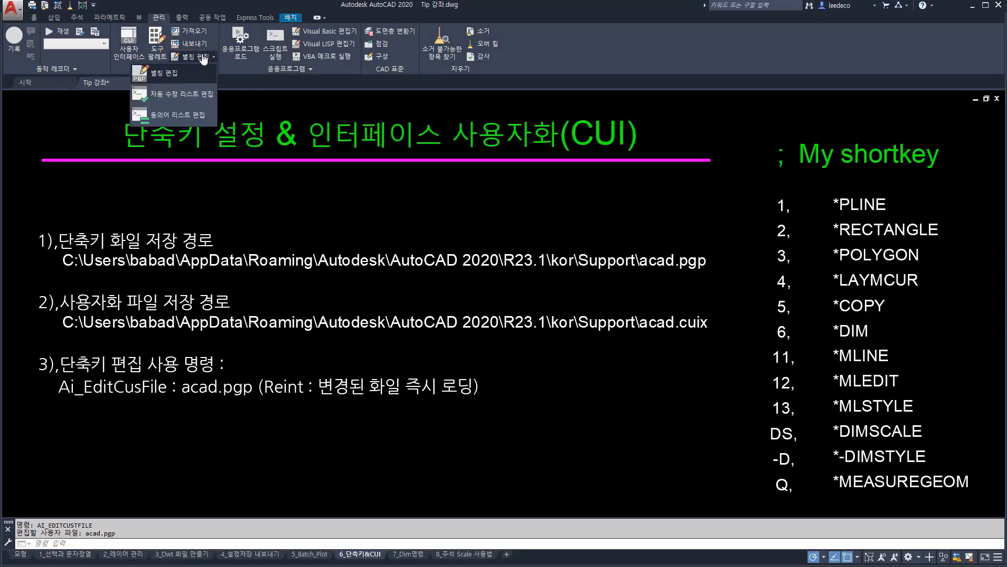
click(176, 74)
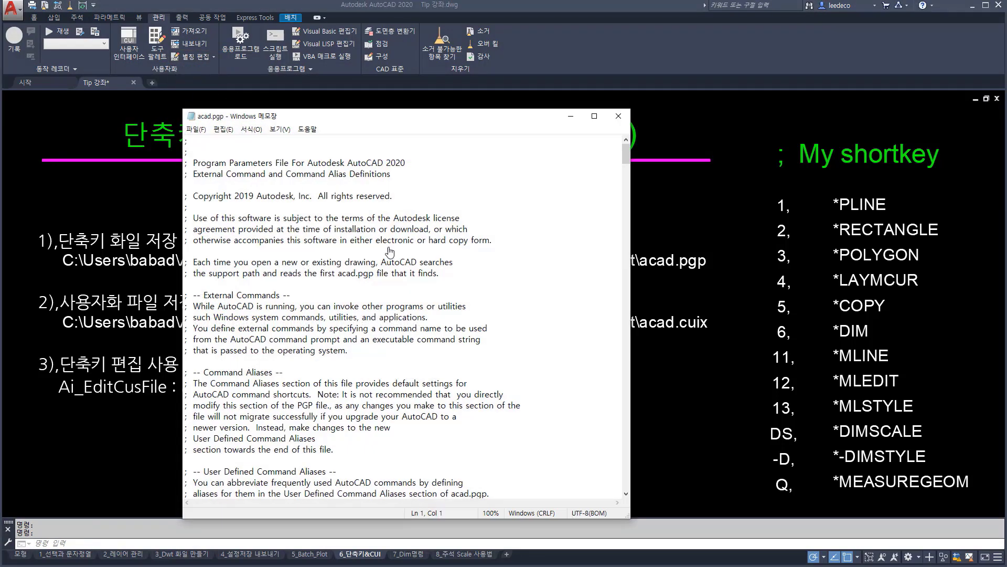
- Locate the DS alias for DIMSCALE in the custom aliases at the start of the acad.pgp alias list
scroll(419, 264, down, 6)
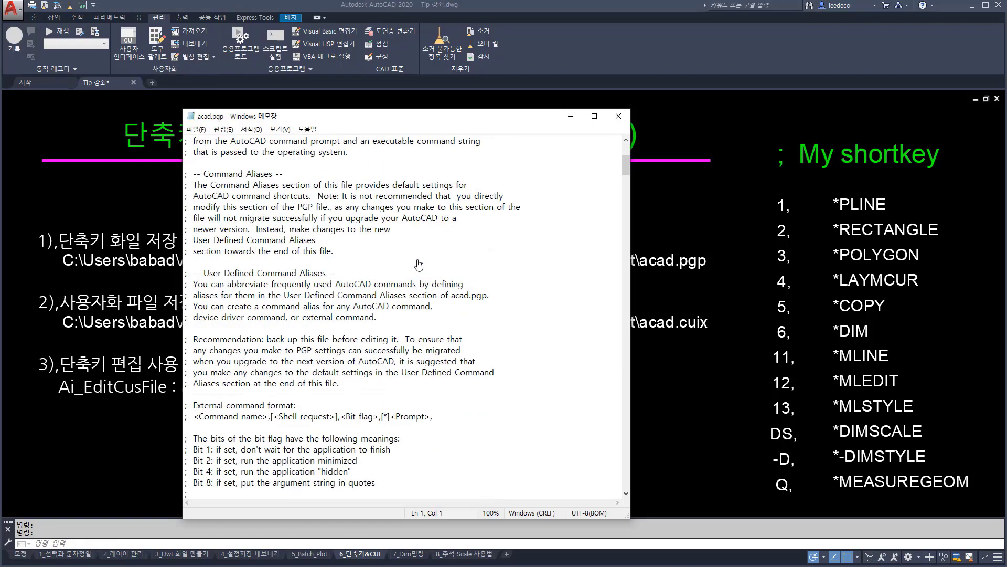
scroll(418, 264, down, 20)
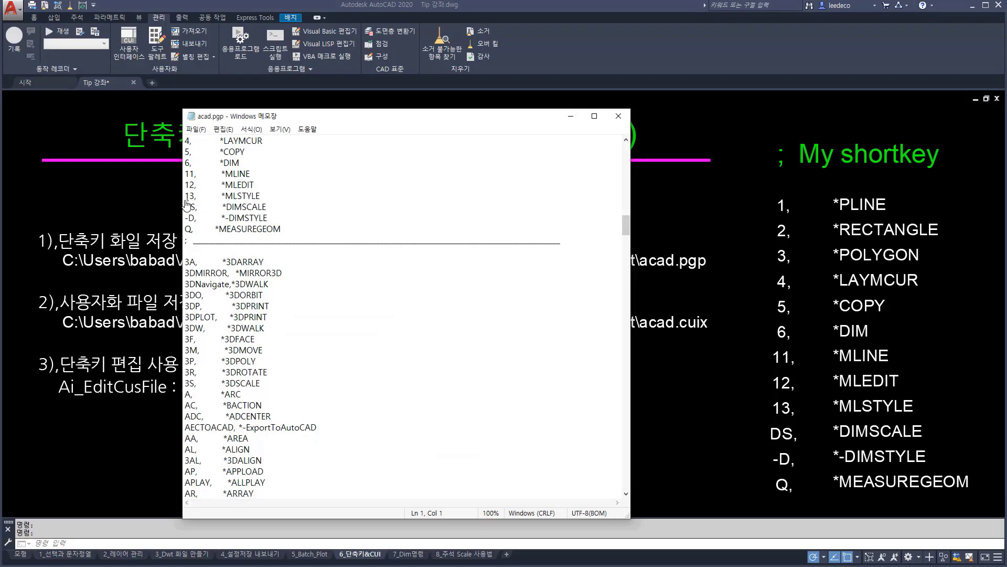
mouse_move(182, 201)
mouse_down()
mouse_move(224, 222)
mouse_move(279, 215)
mouse_up()
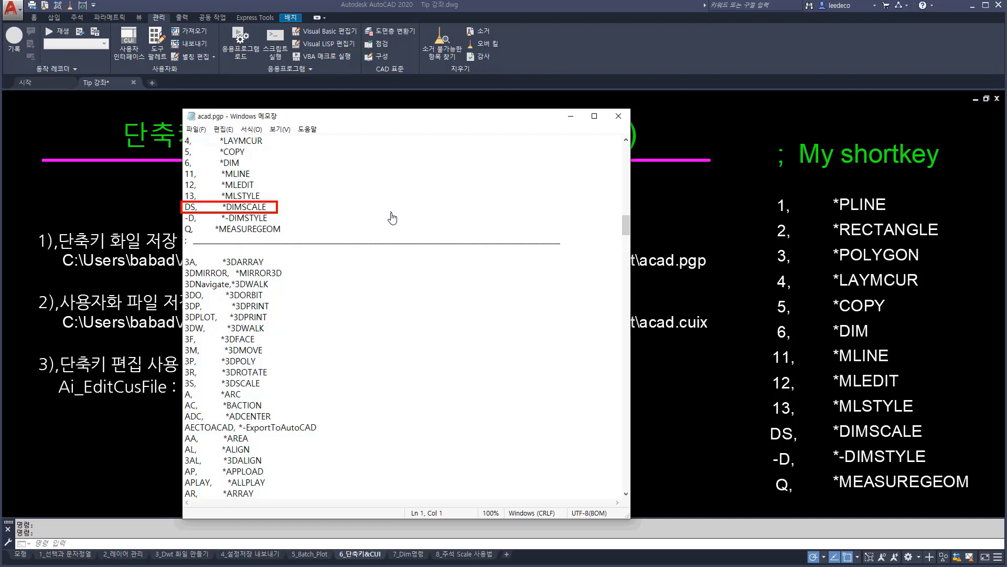
click(353, 319)
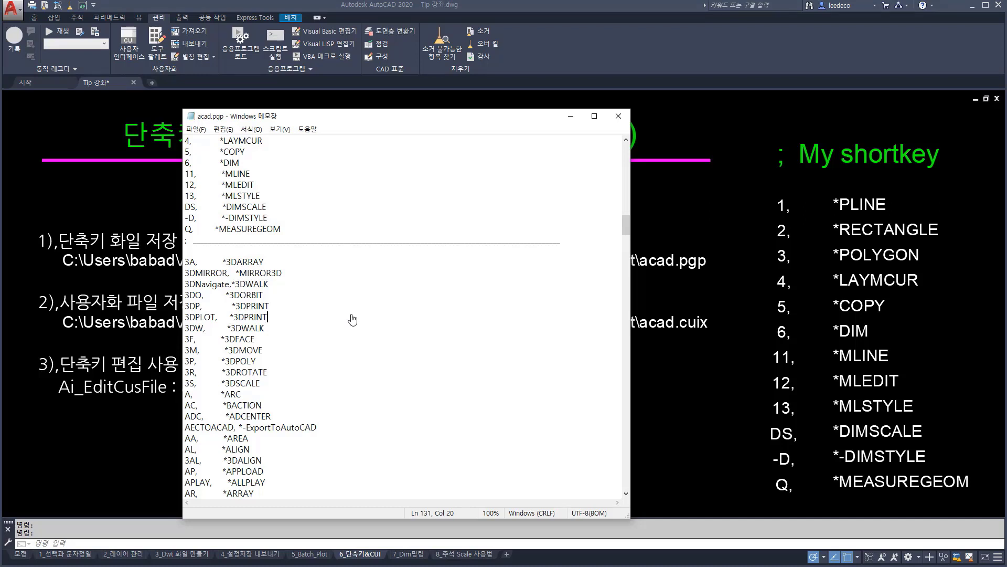
- Search acad.pgp for the existing "DS," alias, and close the file without editing it
key(ctrl+f)
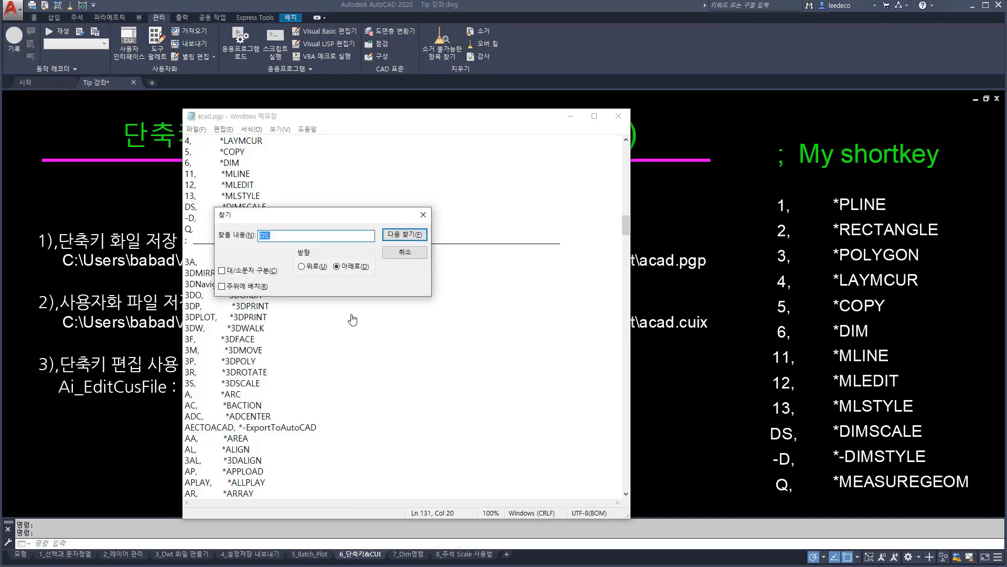
click(405, 235)
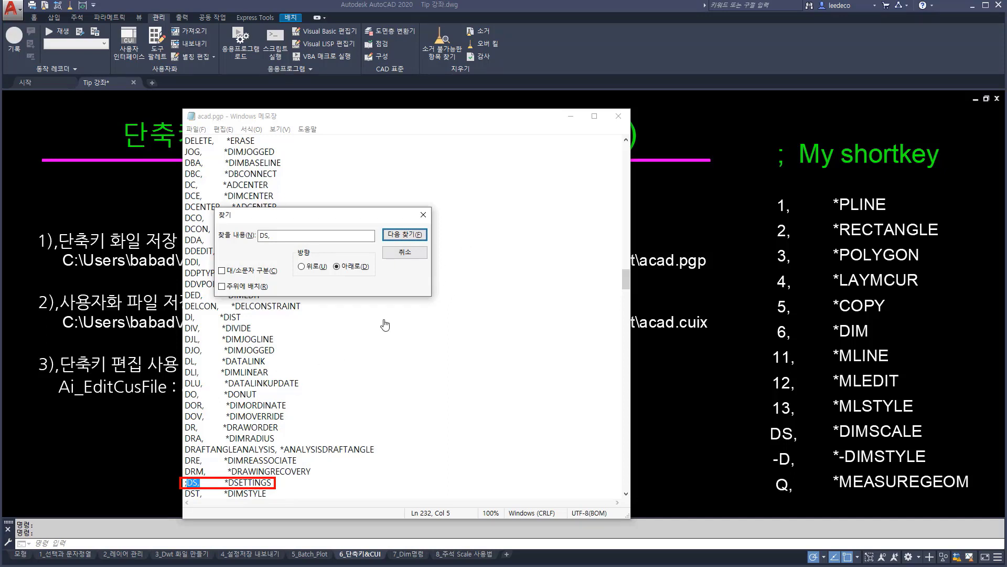
click(423, 215)
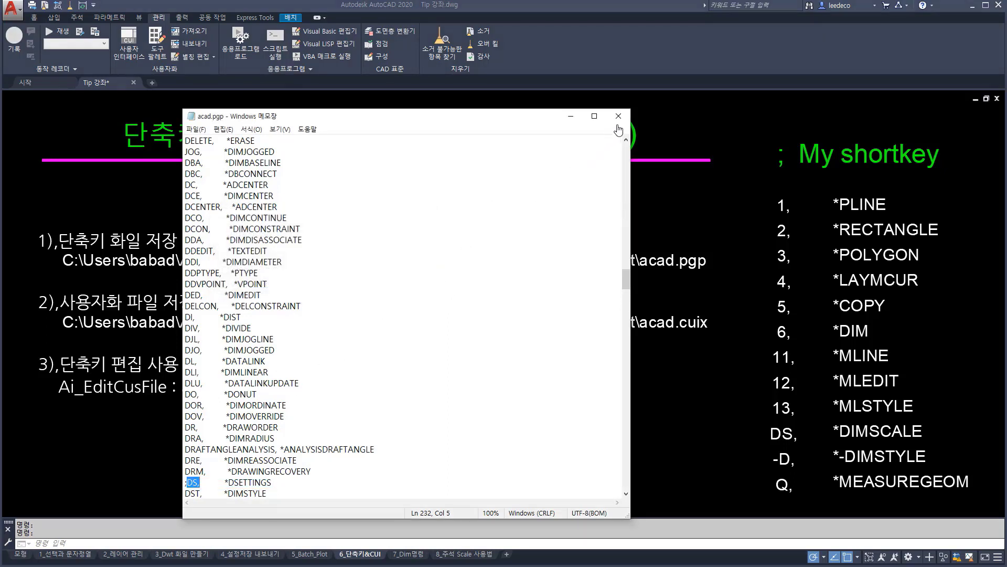
click(619, 116)
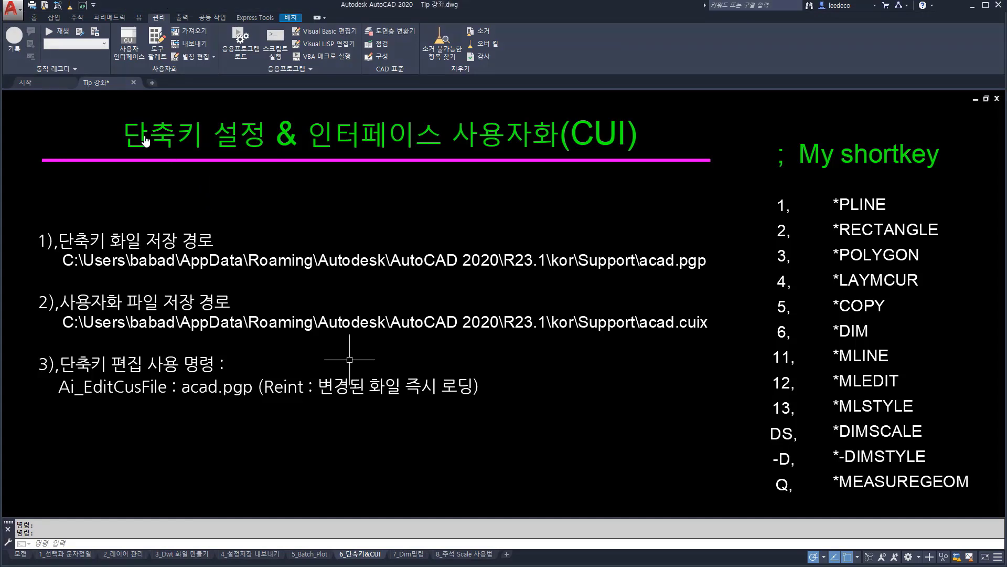
- Draw a rectangle in the empty area below the file paths using the alias 2
click(34, 18)
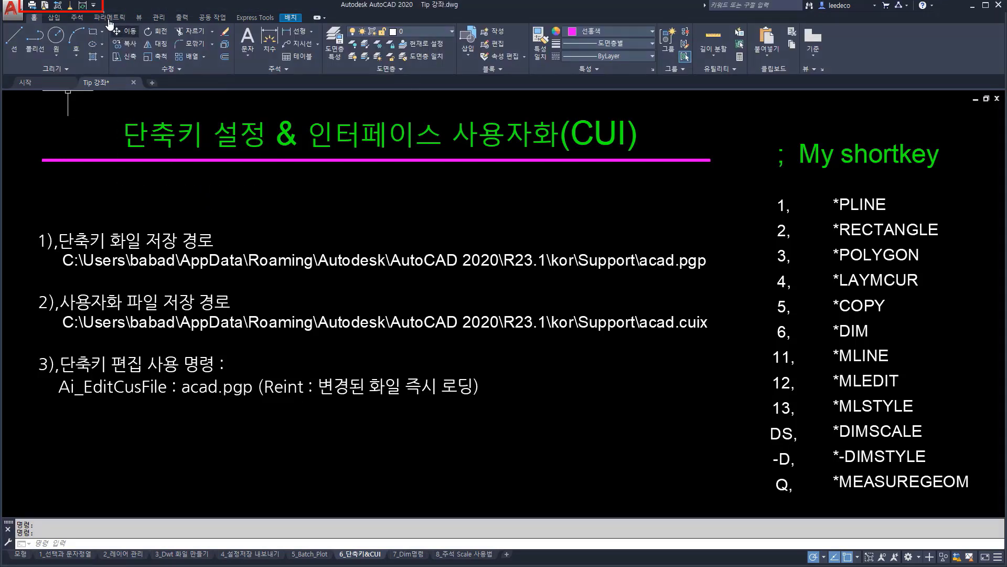
text(2)
key(space)
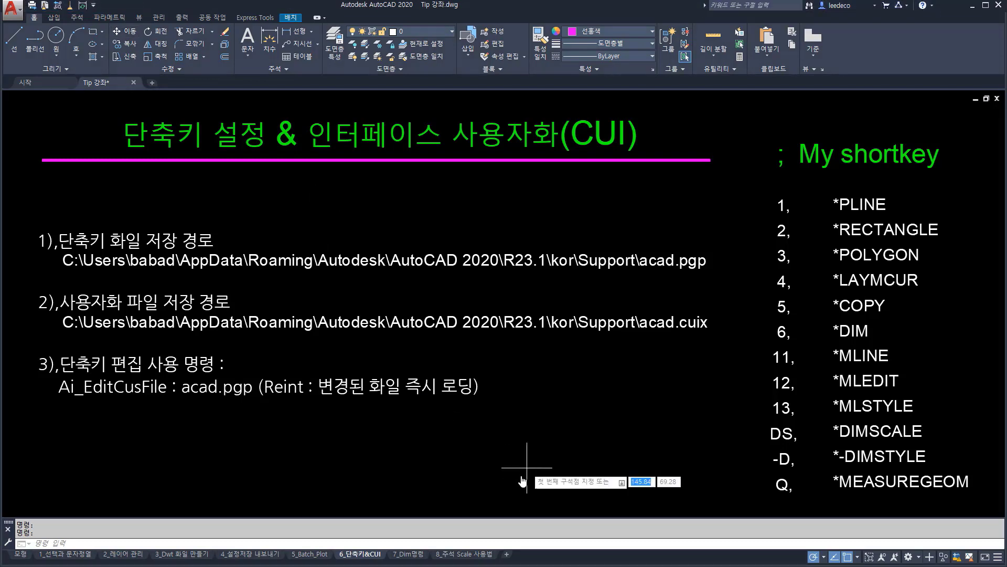
click(519, 477)
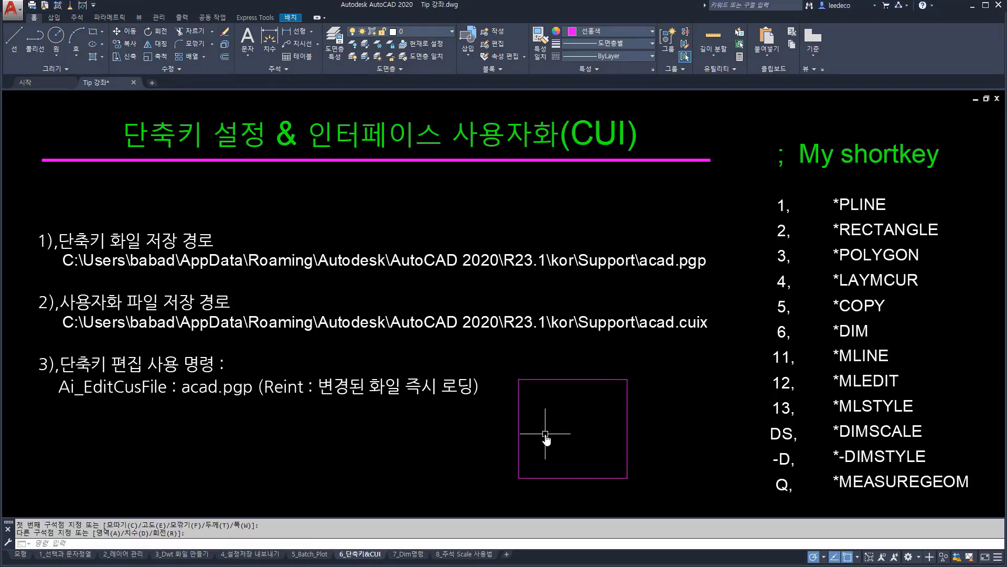
- Set the current object color to ByLayer (도면층별) and delete the magenta rectangle
click(611, 36)
click(593, 46)
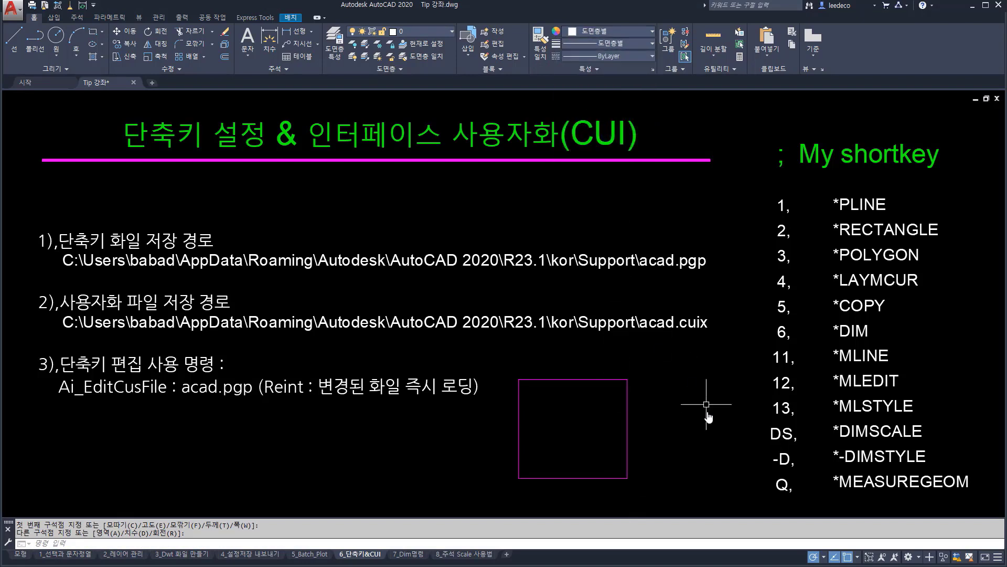
click(707, 404)
click(593, 407)
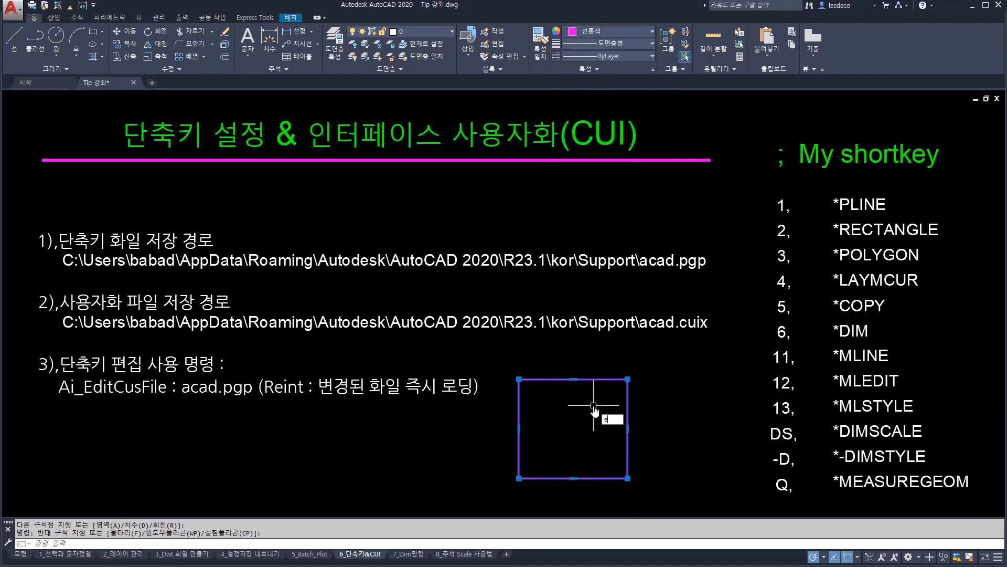
key(Delete)
- Draw a new rectangle in the empty area below the file paths using the alias 2
text(2)
key(space)
click(506, 465)
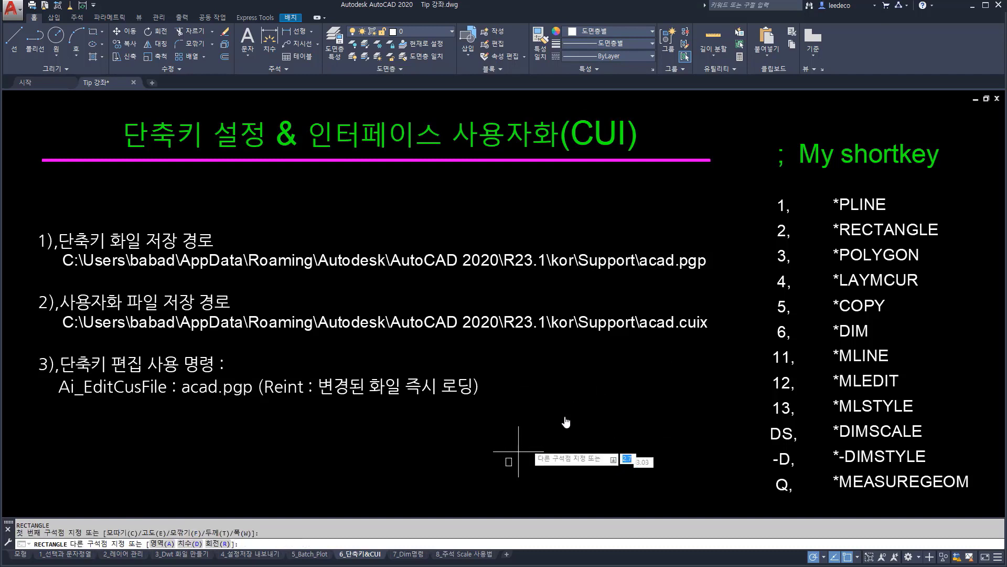
click(607, 378)
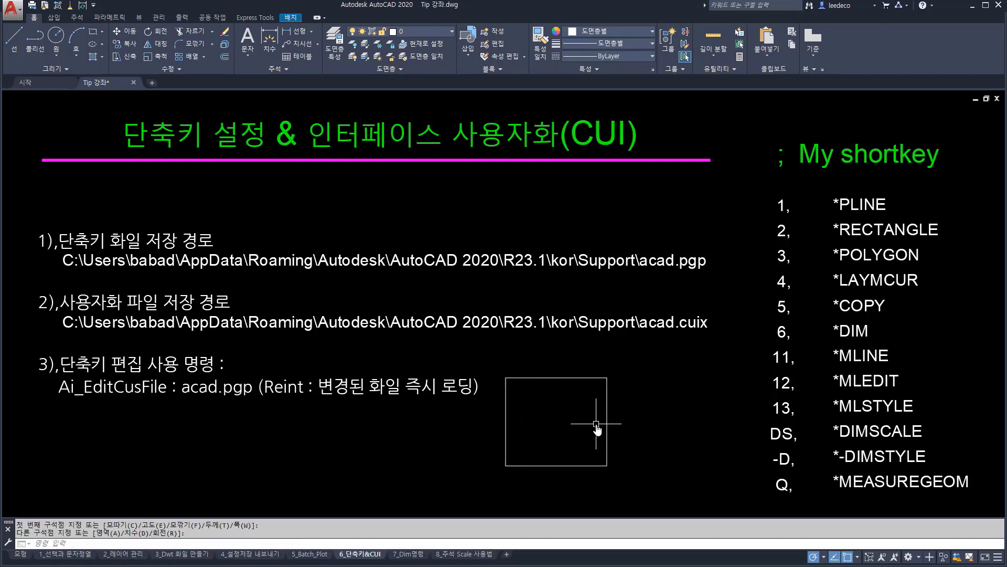
- Start a circle centred midway between the midpoint of the rectangle's top edge and its top-right corner, using the Mid Between 2 Points snap
click(548, 377)
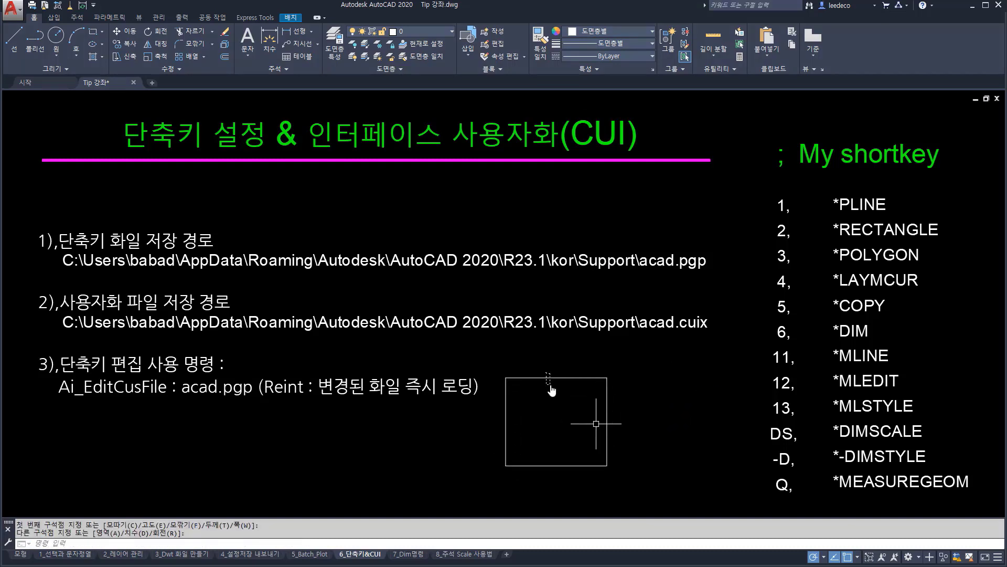
click(607, 377)
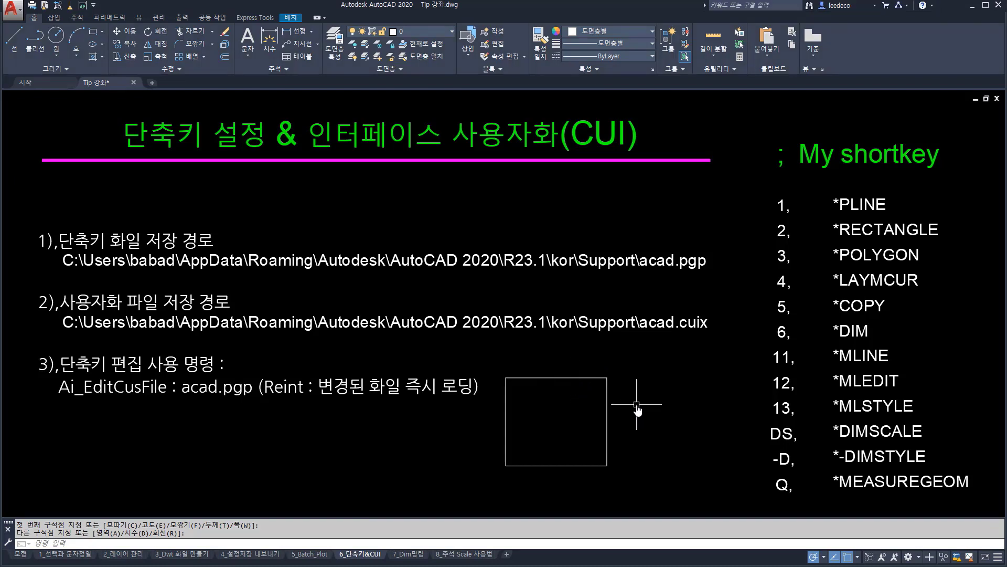
text(c)
key(Return)
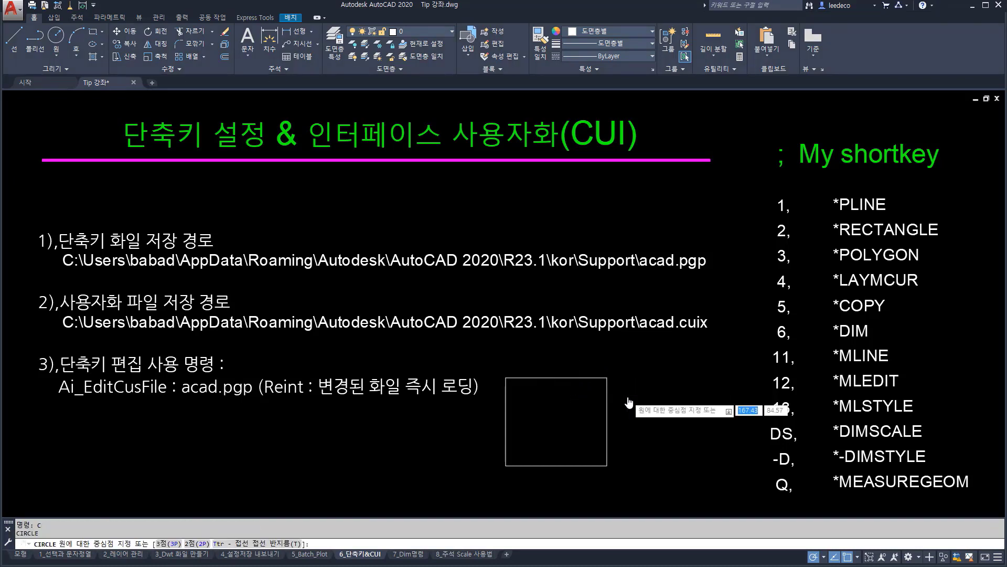
shift+right_click(629, 402)
click(655, 163)
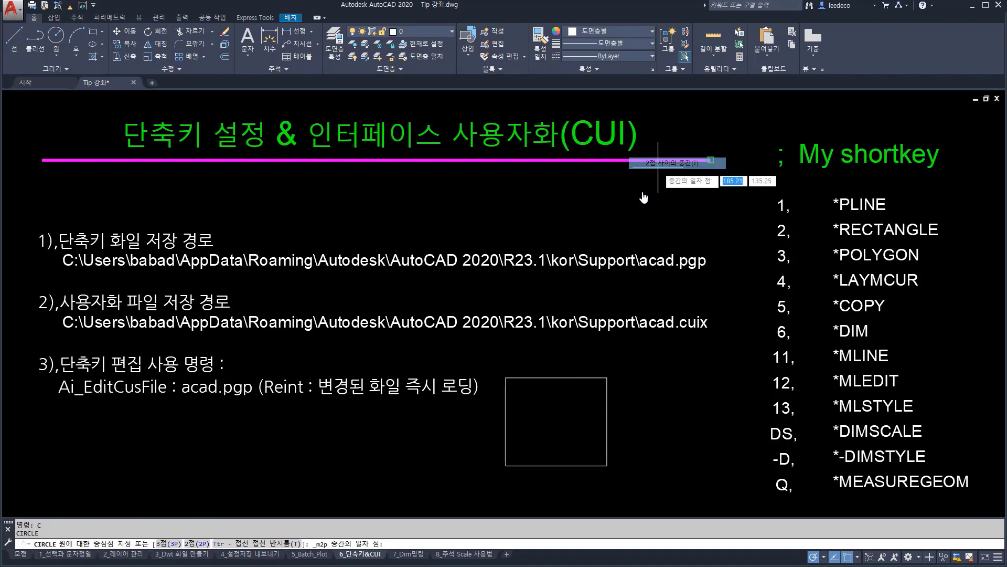
click(571, 376)
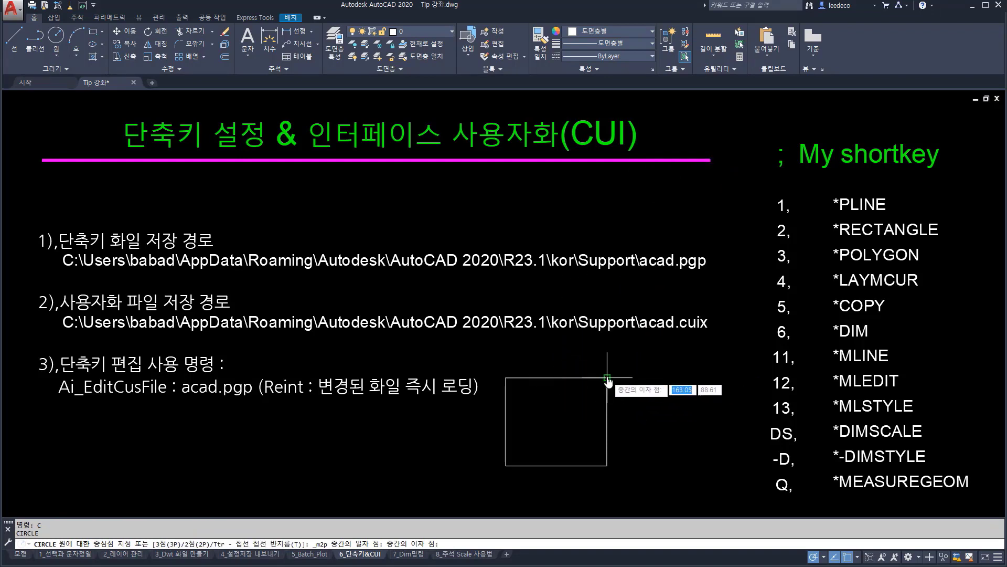
click(607, 379)
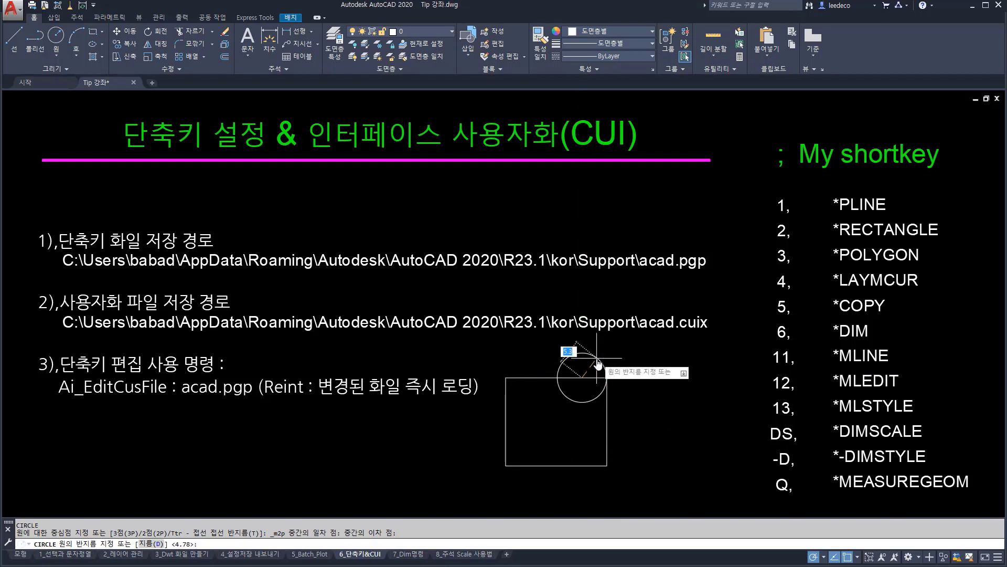
- Set the circle's radius to the point midway between the rectangle's top-left corner and its top edge midpoint
shift+right_click(598, 362)
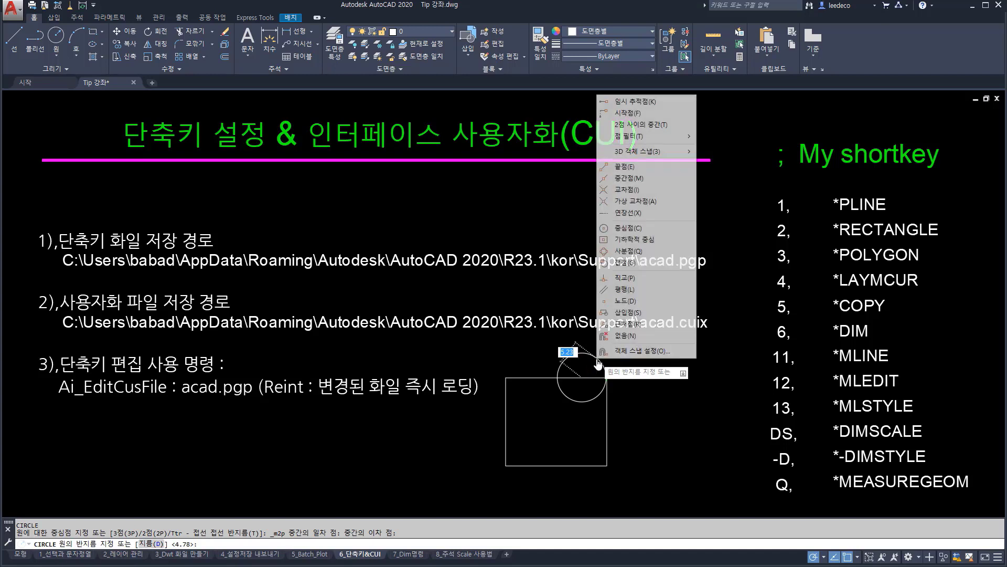
click(664, 126)
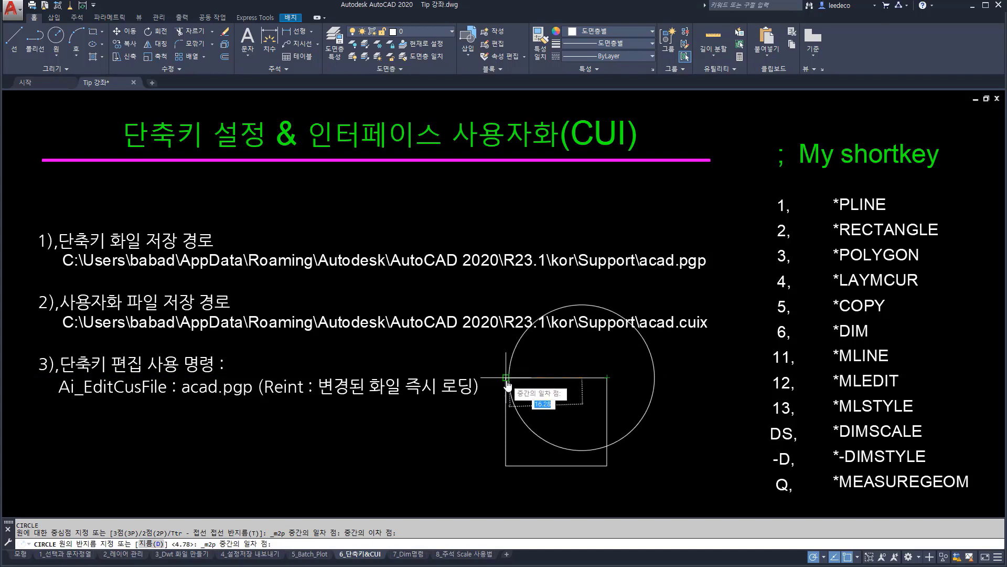
click(506, 378)
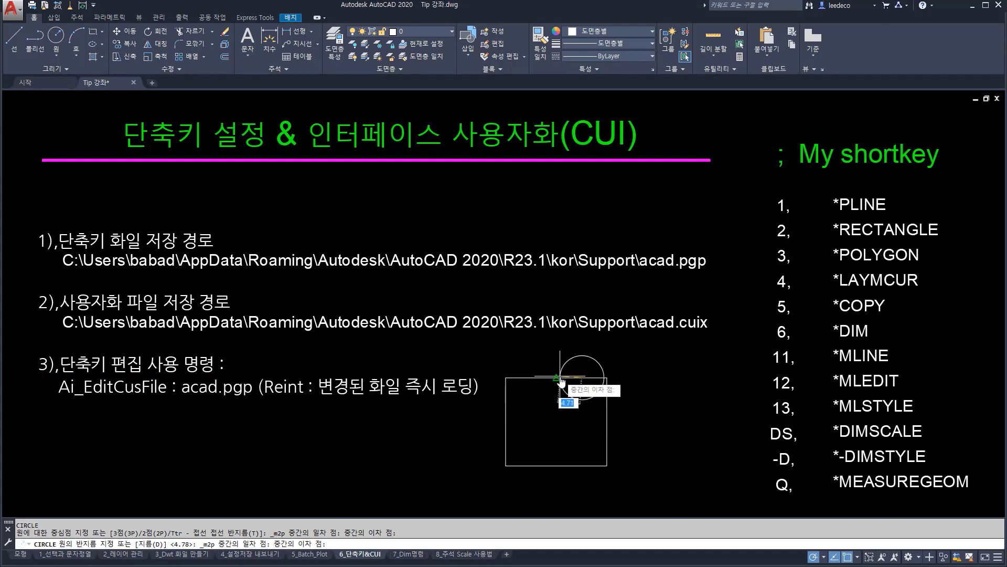
click(548, 403)
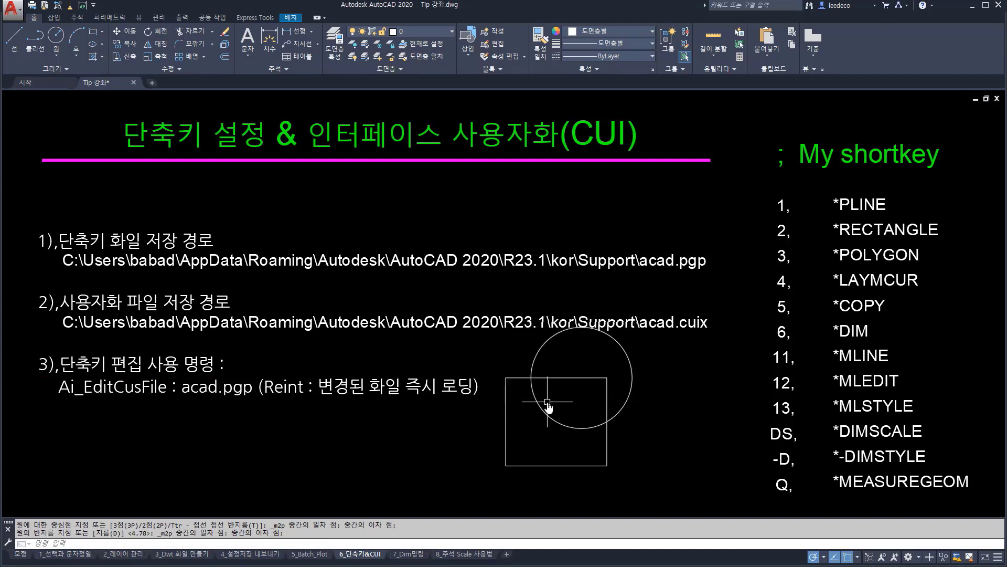
- Start a second rectangle with alias 2, placing its first corner midway between the first rectangle's two bottom corners
click(579, 378)
text(2)
key(space)
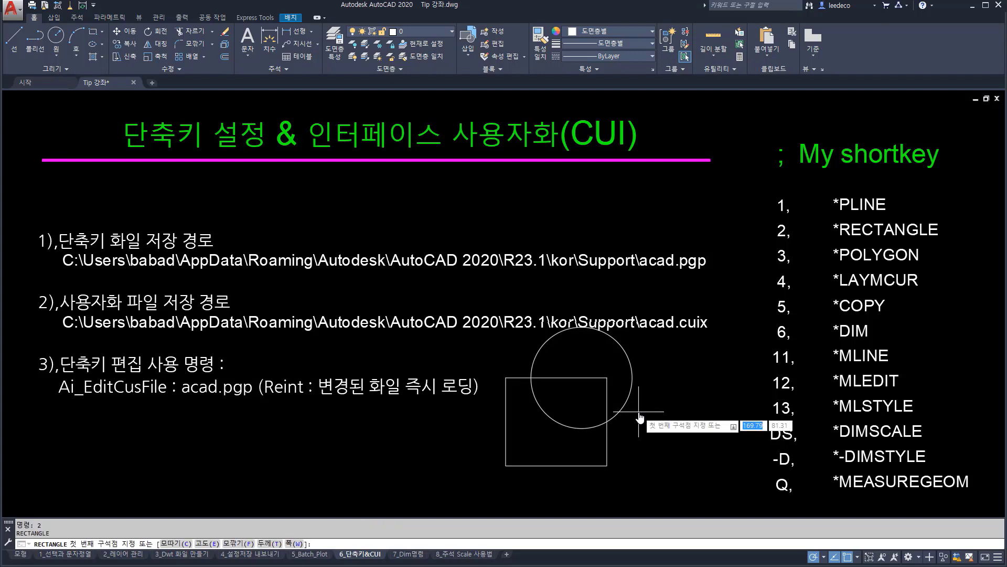
shift+right_click(639, 412)
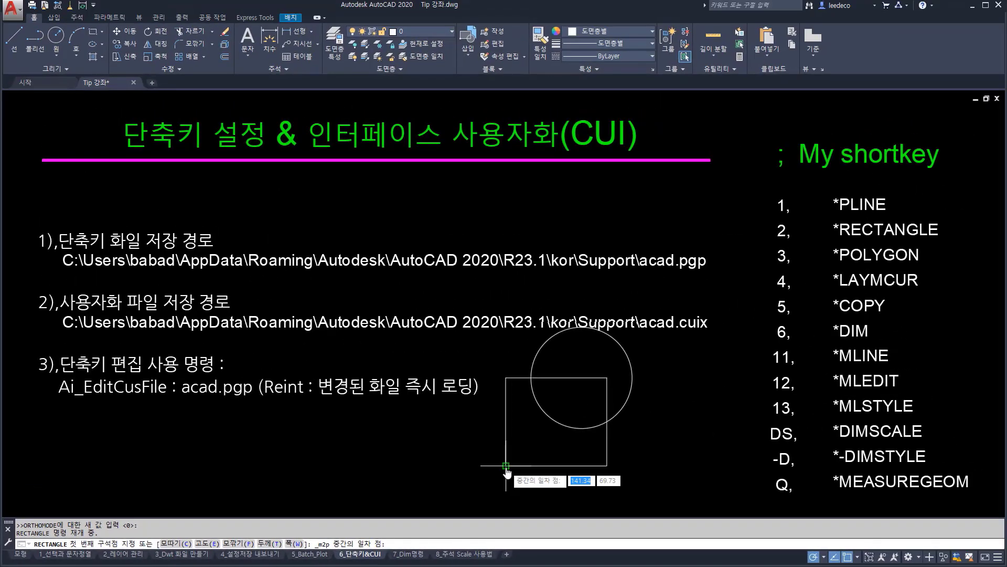
click(783, 414)
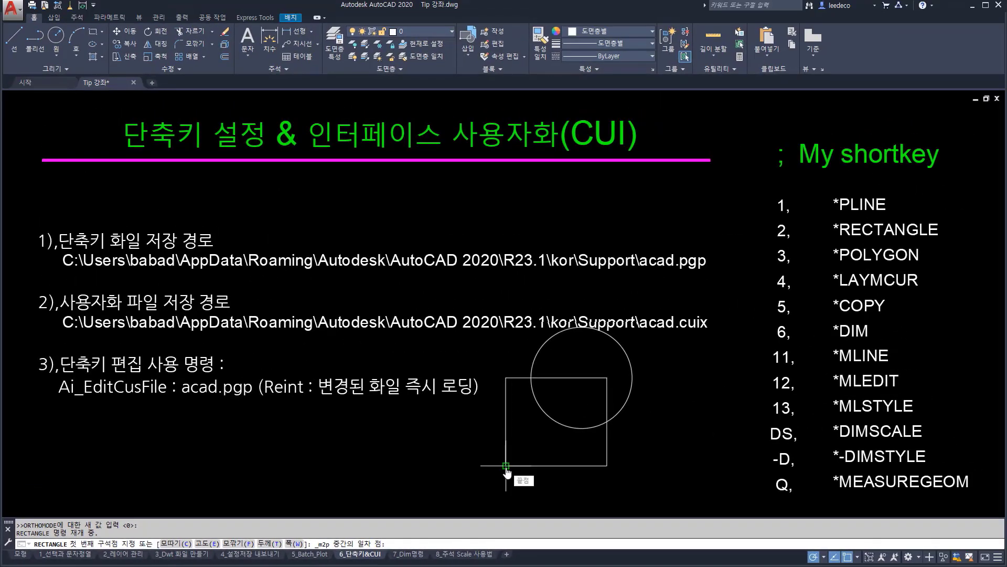
click(607, 465)
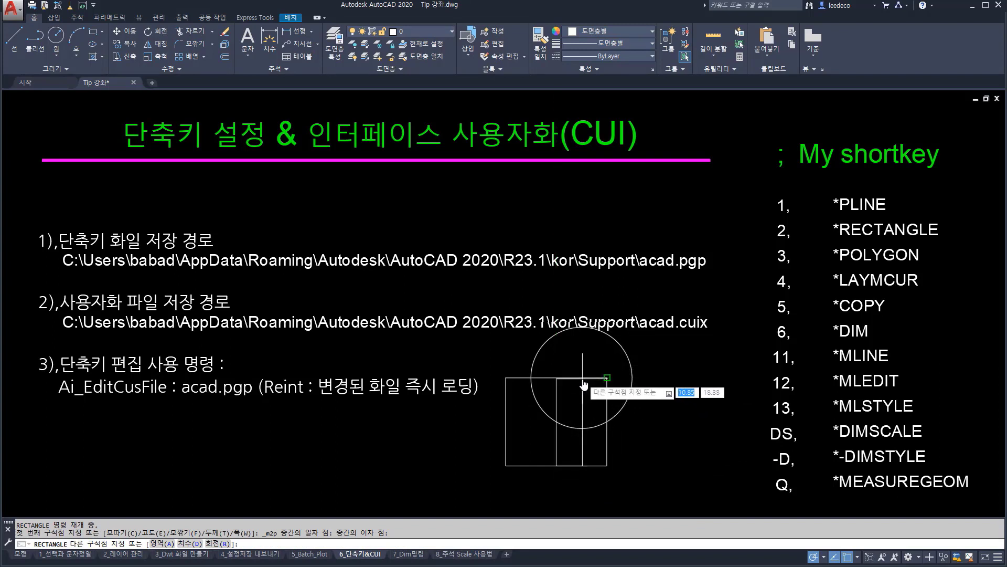
- Place the second rectangle's opposite corner midway between the first rectangle's top-right corner and its top edge midpoint
key(F8)
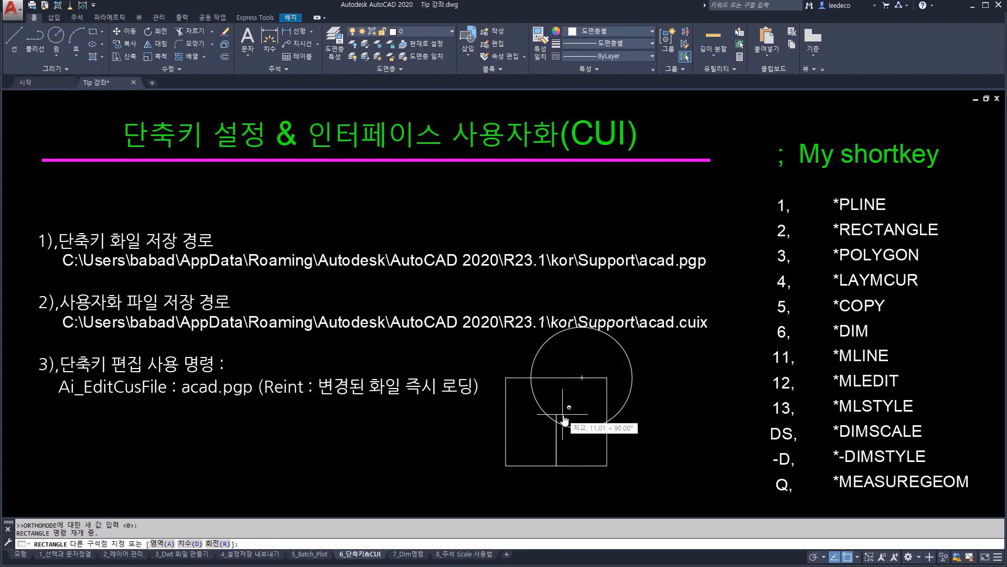
shift+right_click(563, 414)
key(t)
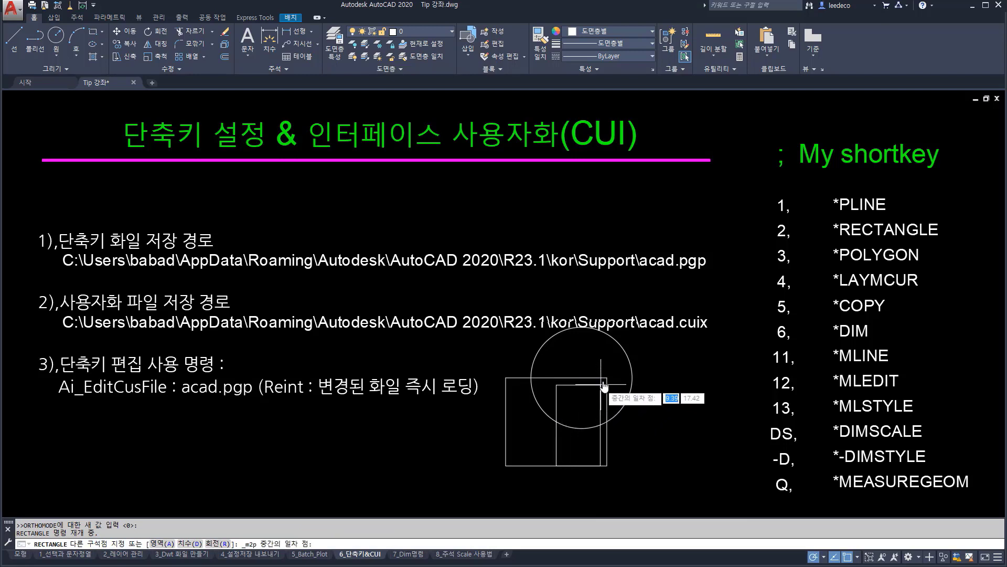
click(606, 378)
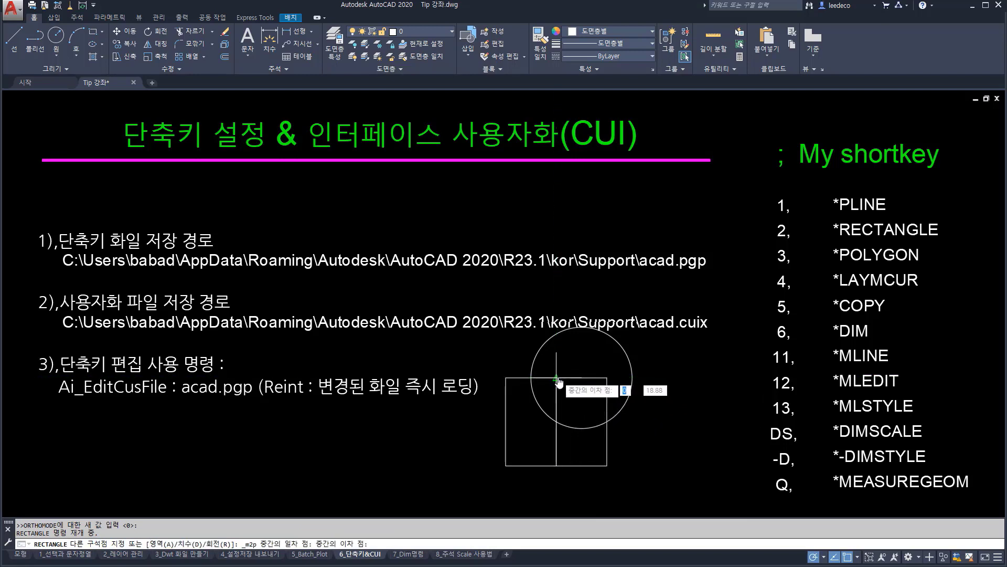
click(556, 378)
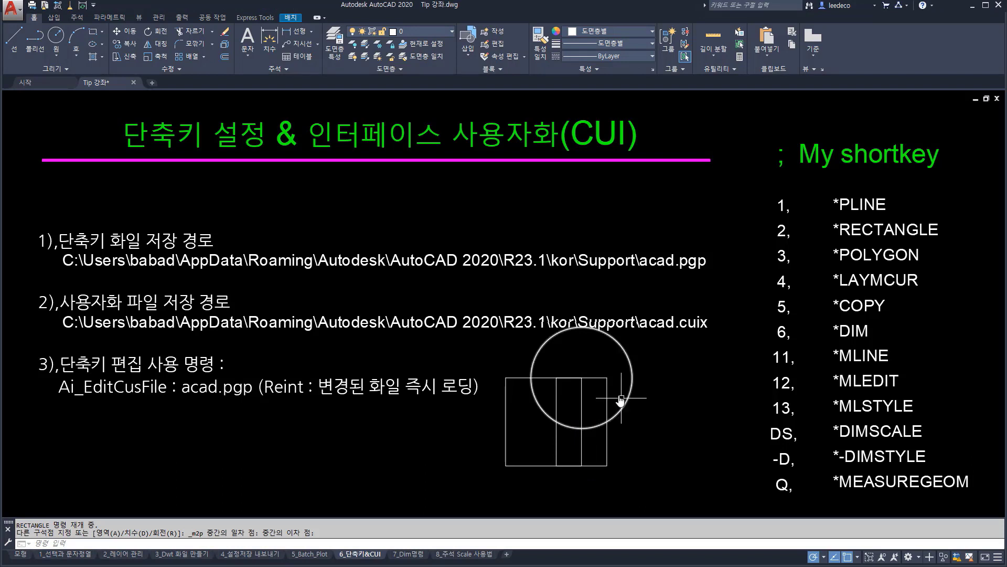
- Select the circle and both rectangles below the text with a crossing window and erase them
shift+right_click(671, 388)
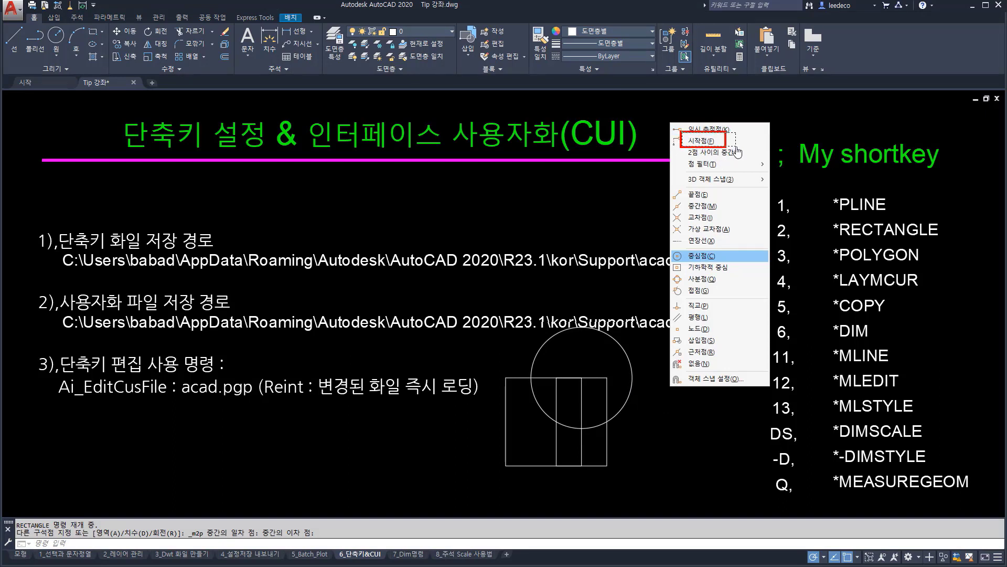
click(651, 419)
click(651, 478)
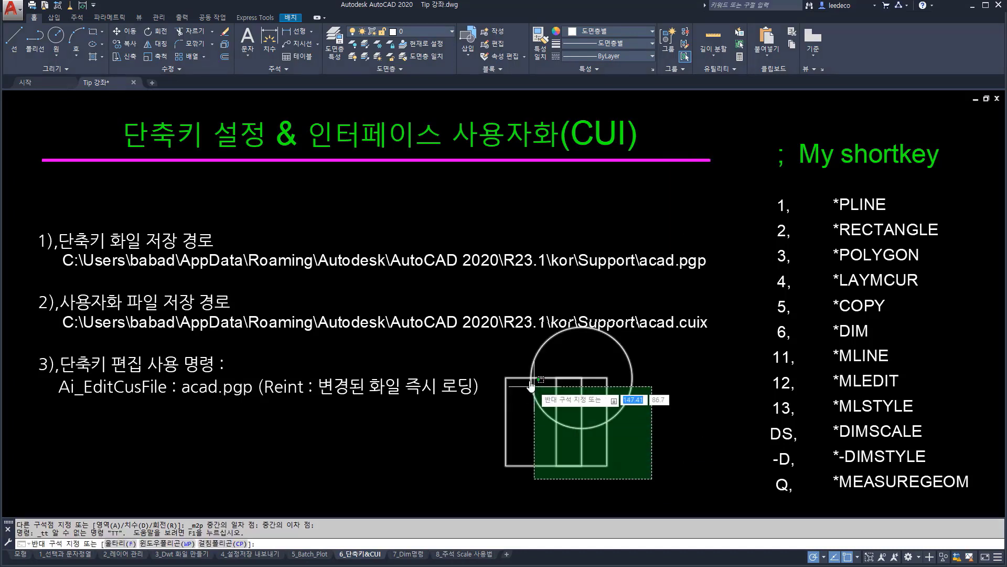
click(525, 376)
text(e)
key(Return)
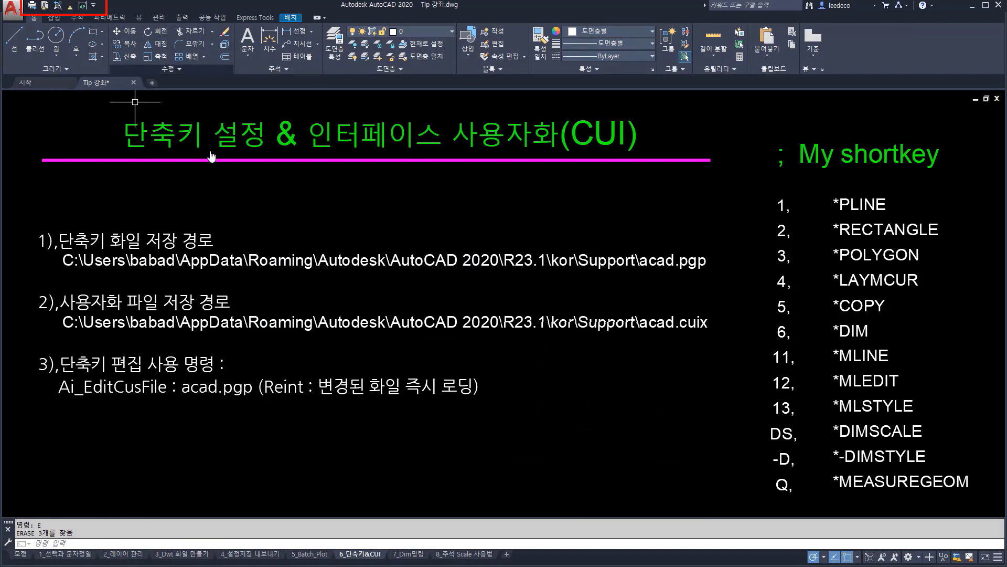
- Add the 치수 (Dimension) command to the Quick Access Toolbar and remove it from there again
right_click(271, 50)
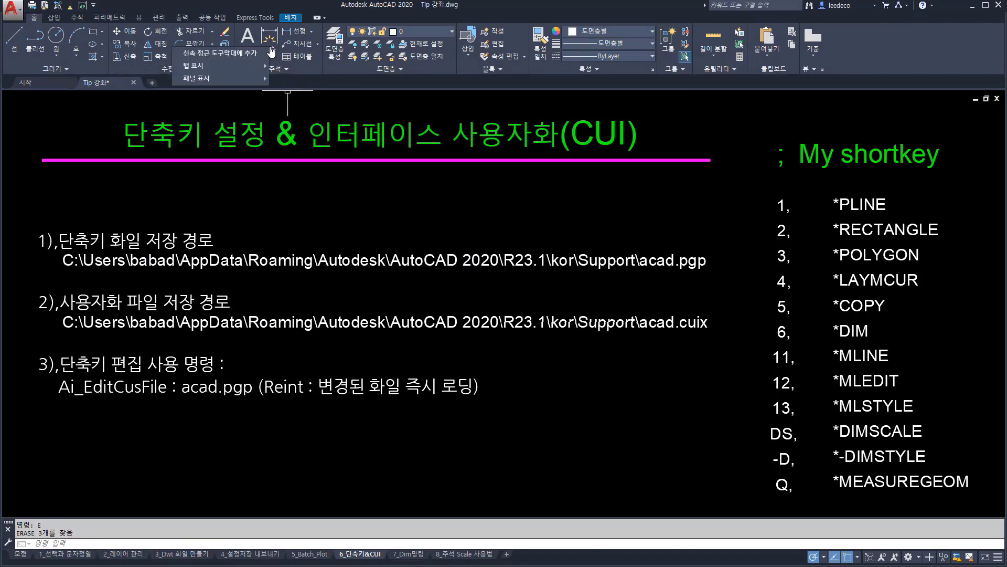
click(242, 59)
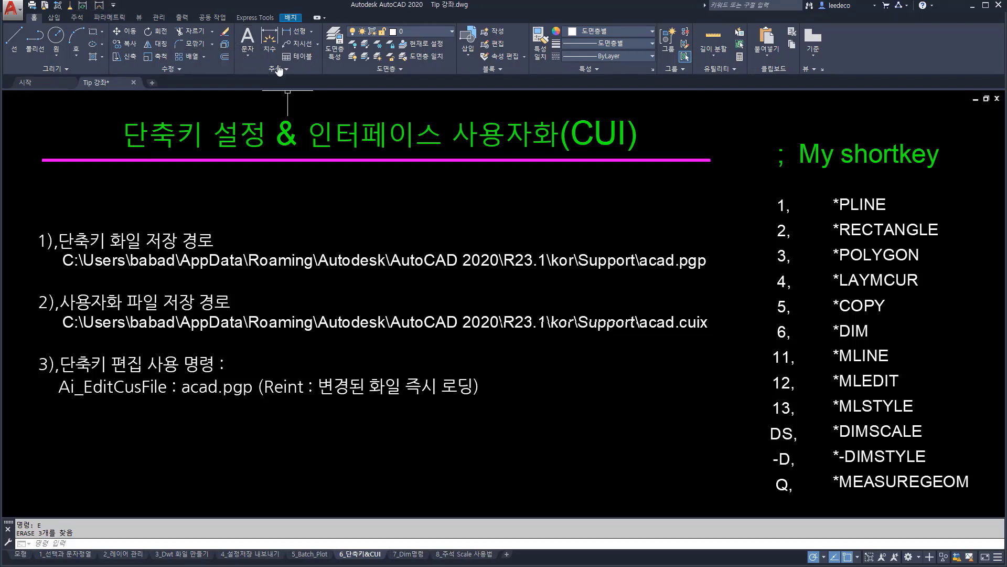
right_click(103, 11)
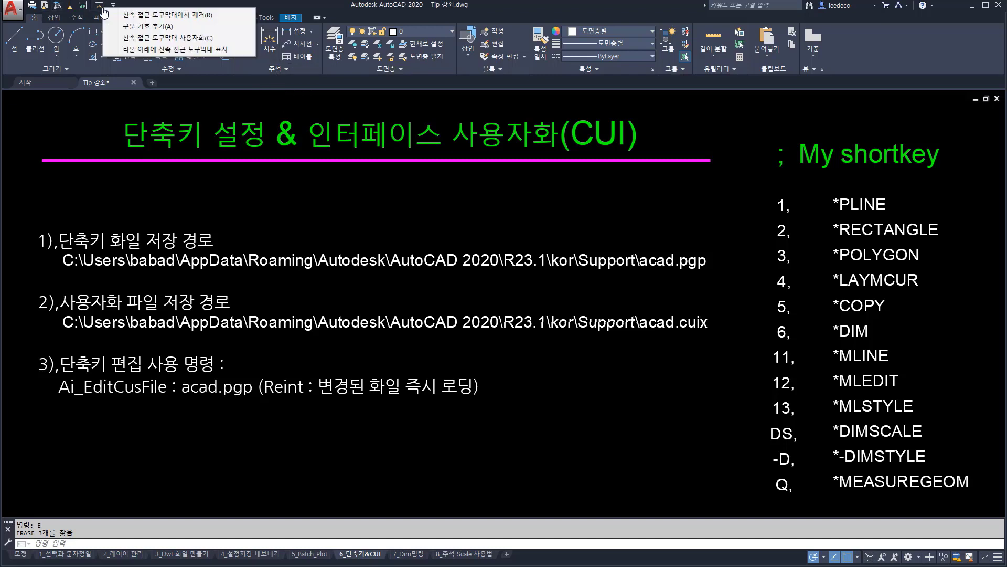
click(188, 17)
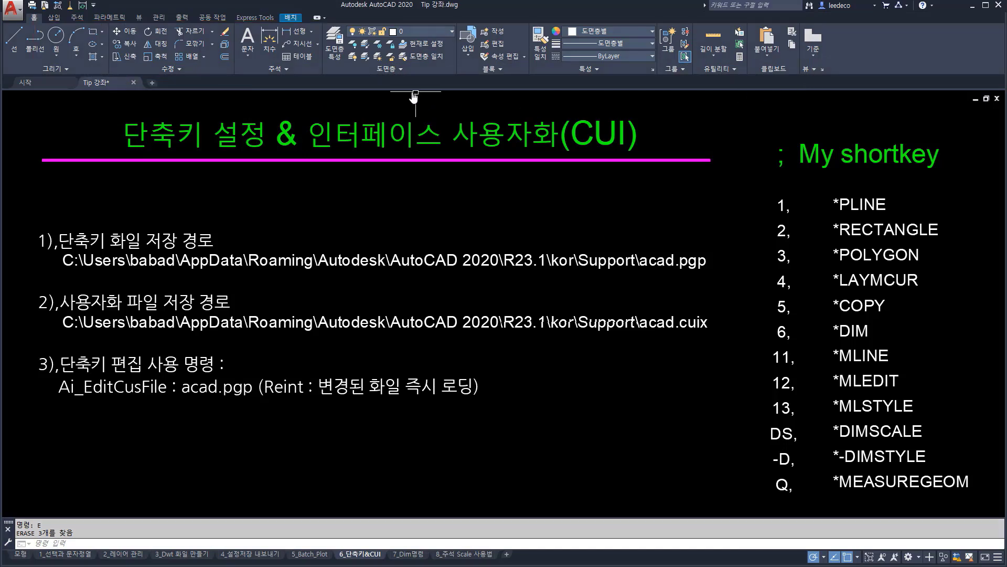
- Add the 감사 (Audit) command from the management tools to the Quick Access Toolbar and remove it again
click(158, 17)
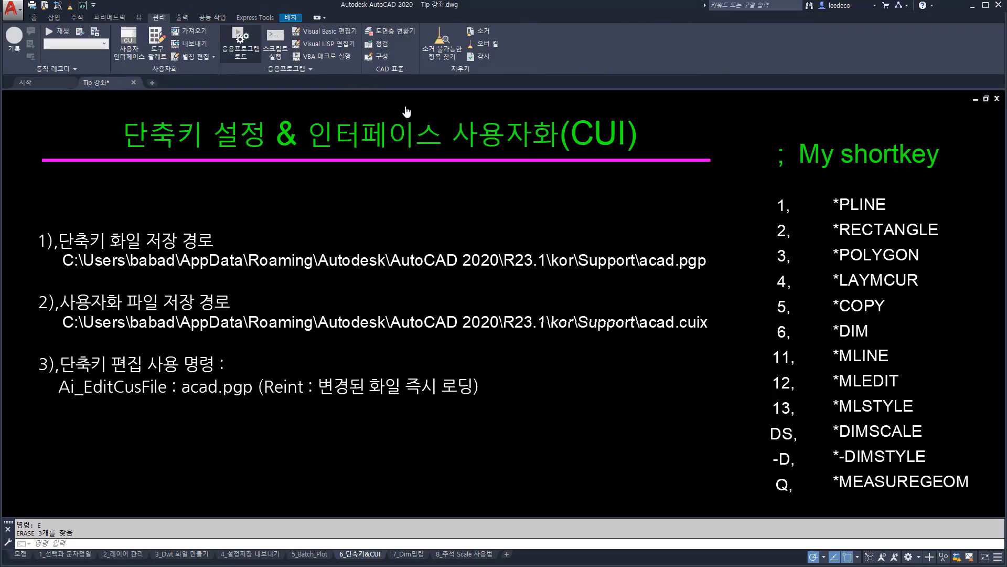
right_click(486, 62)
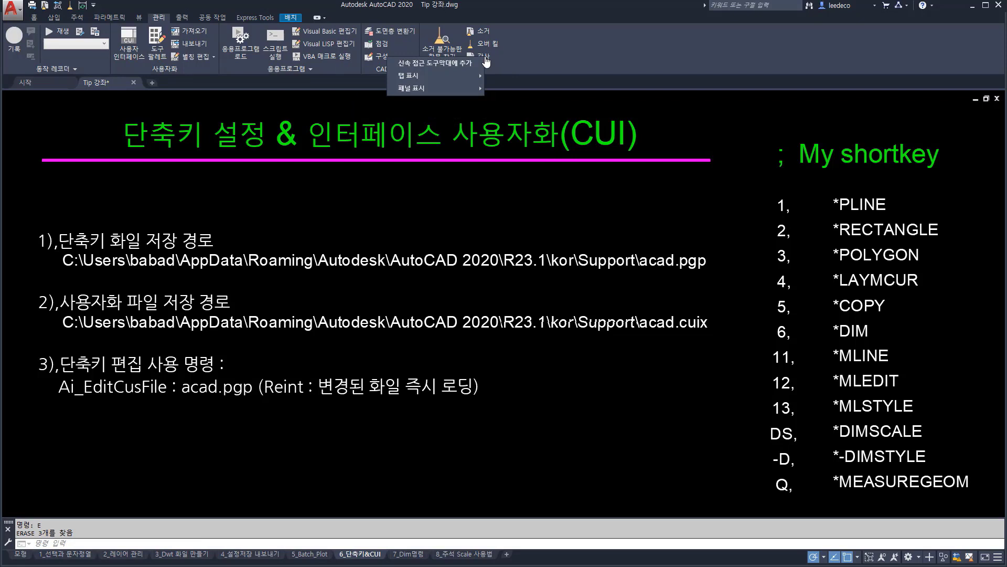
click(455, 62)
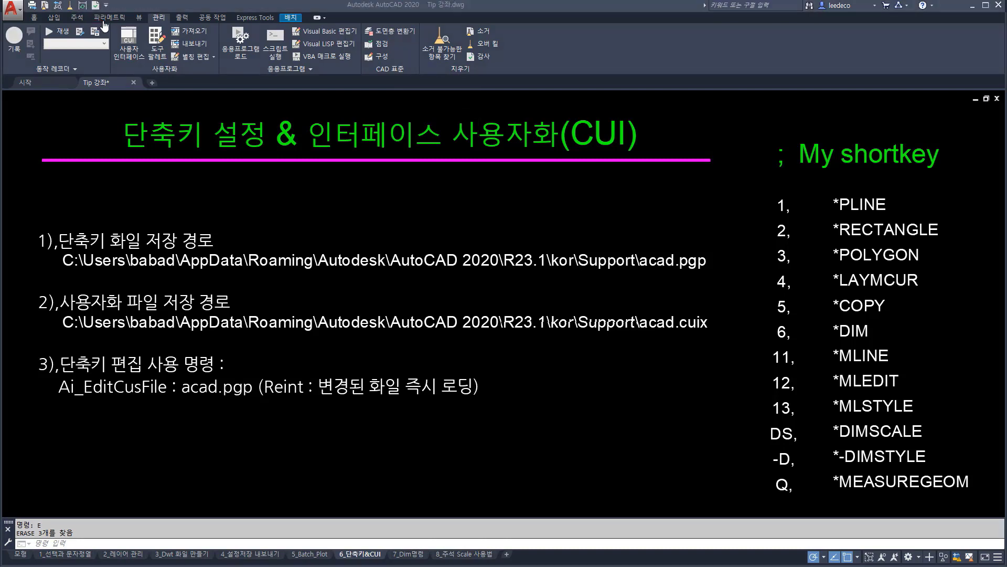
right_click(96, 6)
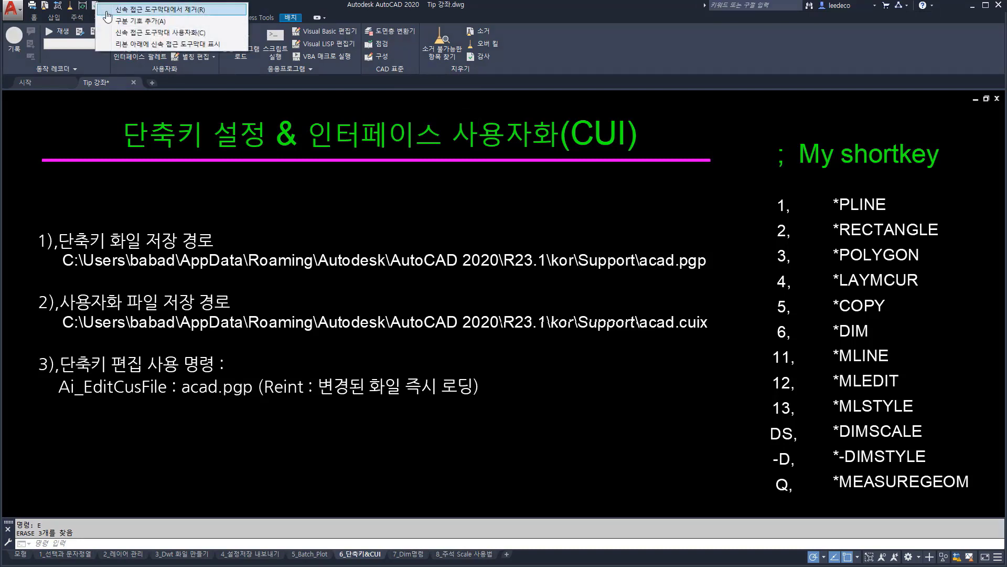
click(188, 10)
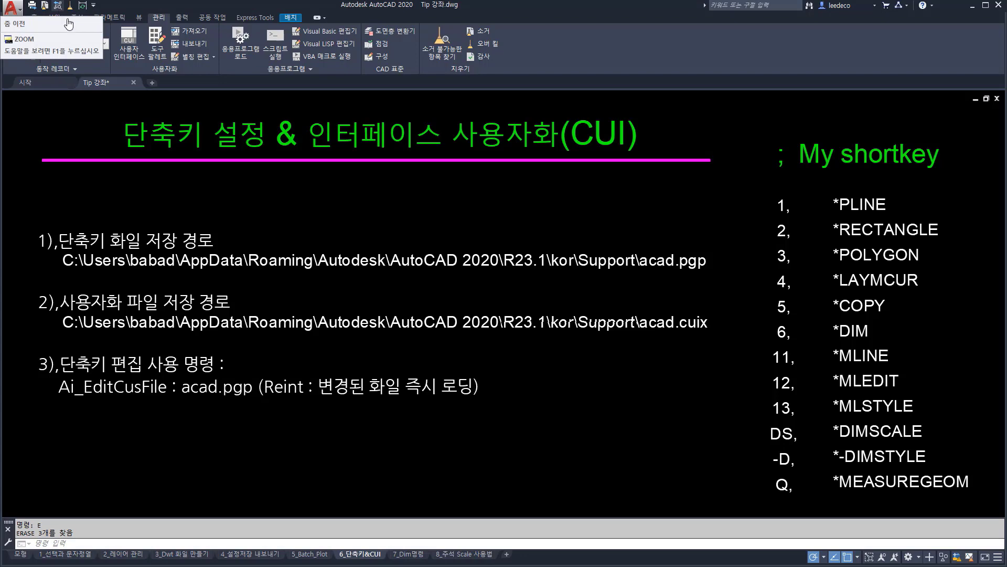
- Zoom out from the sheet and return to the previous view with ZOOM's P option and the 줌 이전 (Zoom Previous) shortcut
key(Escape)
scroll(384, 262, down, 4)
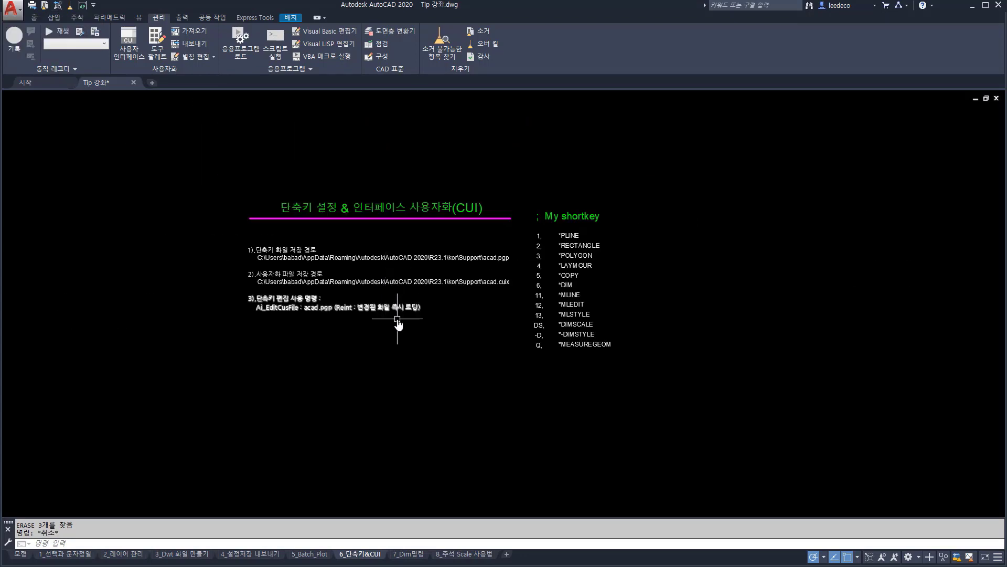
text(z)
key(Return)
text(p)
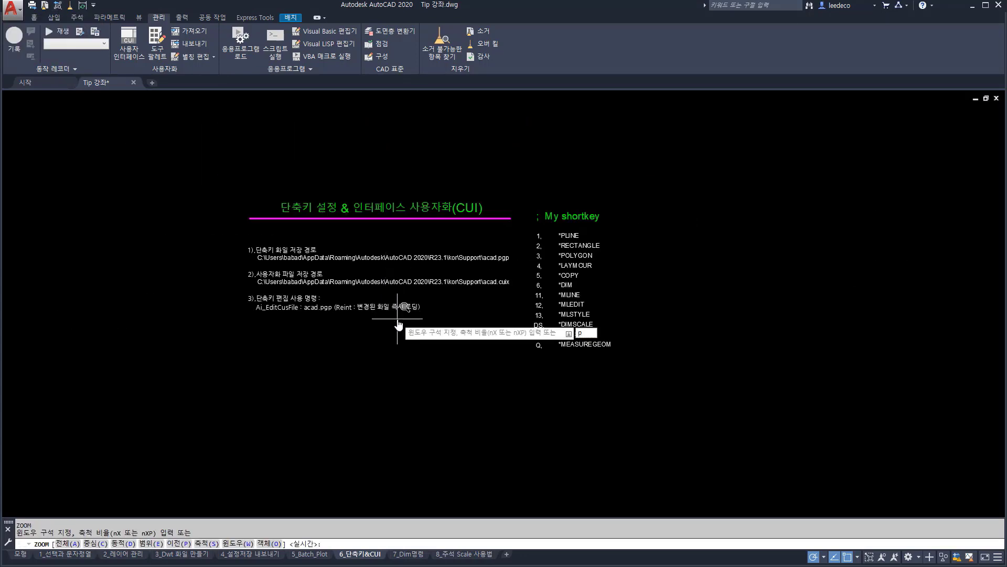
key(Return)
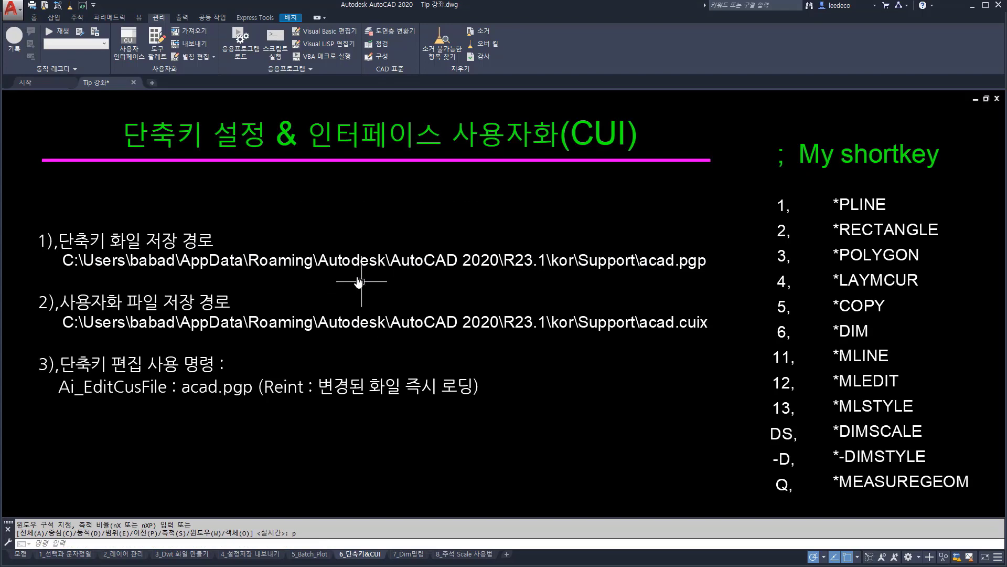
click(57, 6)
click(59, 7)
- Open the Customize User Interface editor with the CUI command and close it without making changes
text(cui)
key(Return)
click(895, 12)
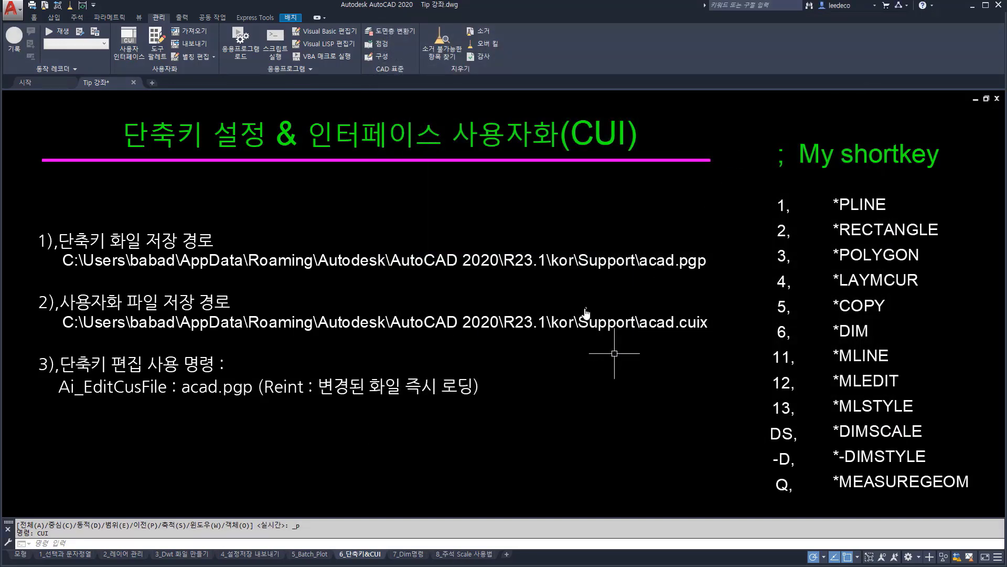
mouse_move(48, 314)
mouse_down()
mouse_move(509, 318)
mouse_move(716, 331)
mouse_up()
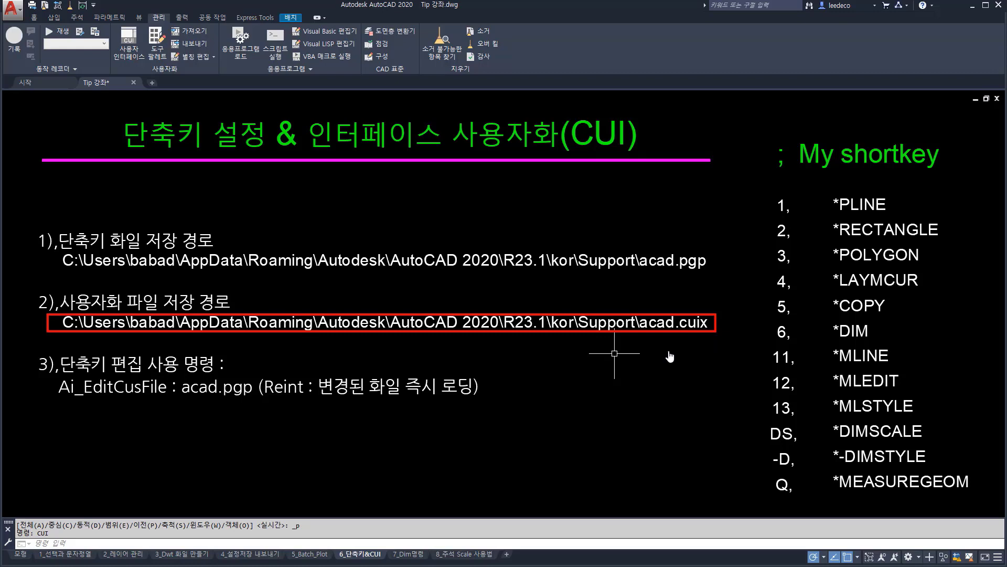
drag(635, 306, 676, 345)
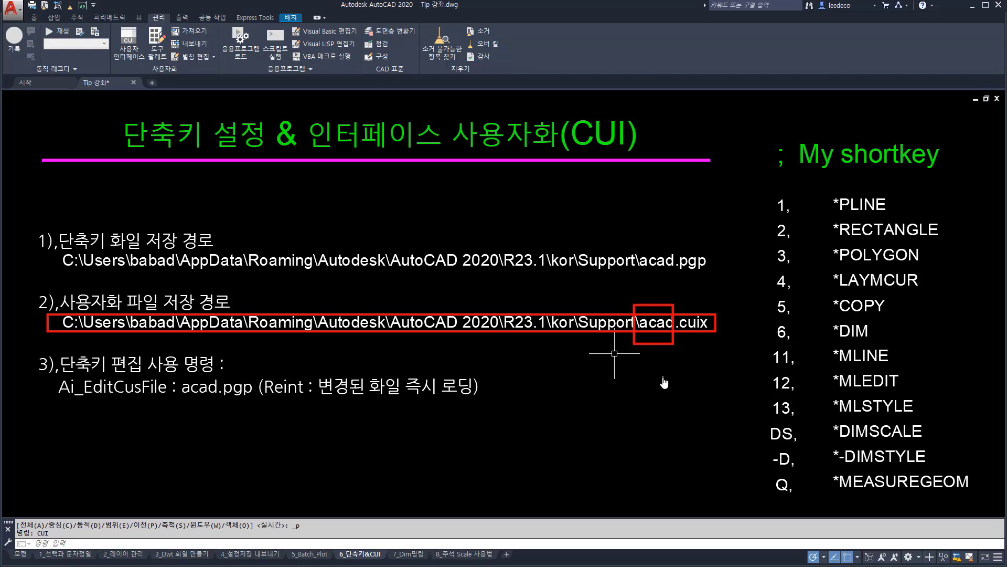
key(Escape)
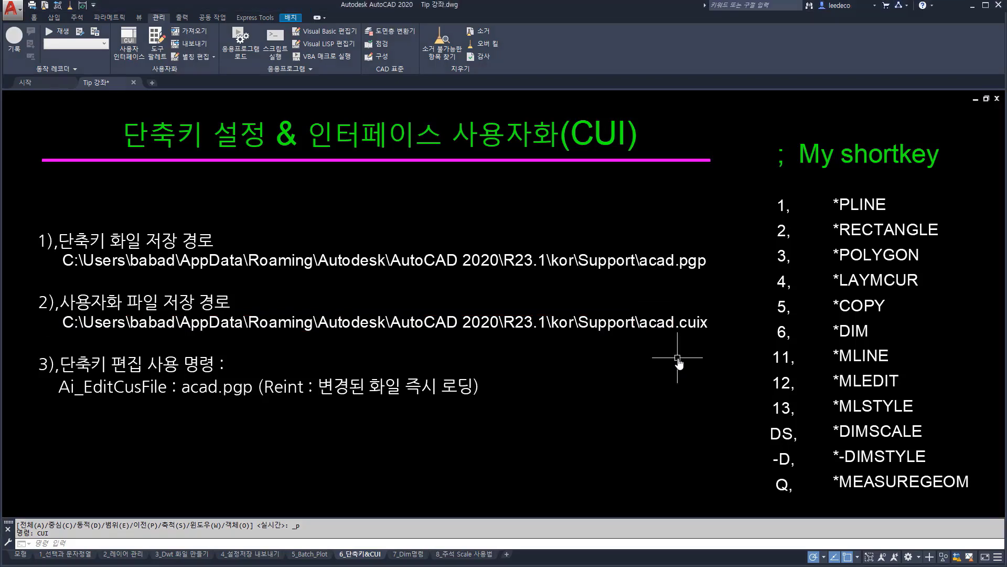
drag(627, 305, 713, 353)
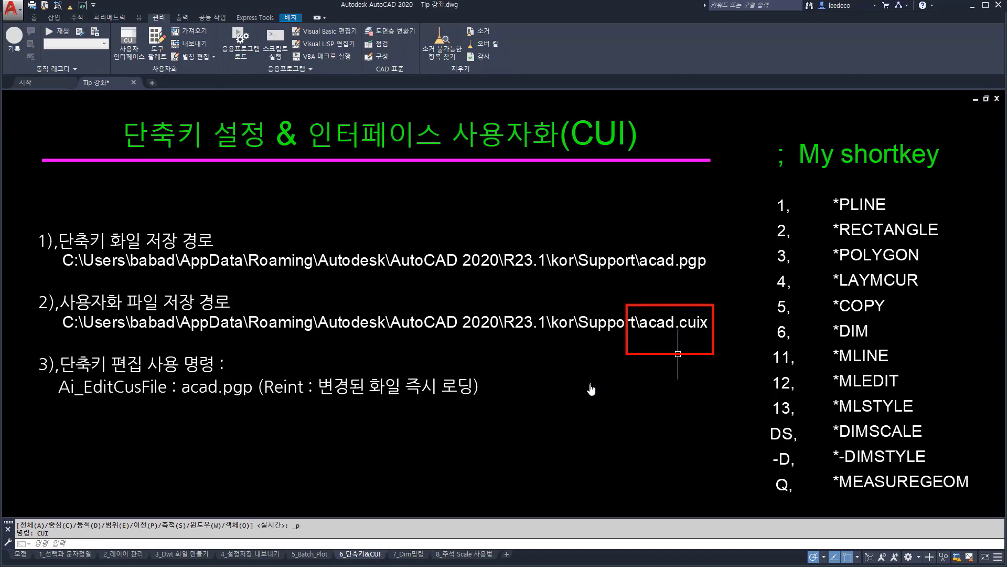
key(Escape)
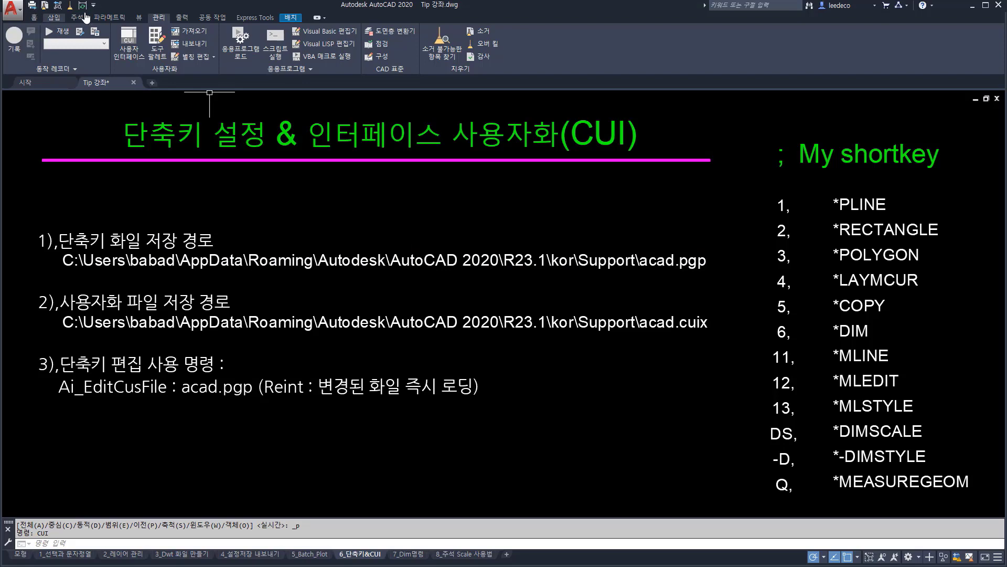
- Open the Customize User Interface editor with CUI and expand 신속 접근 도구막대 1 (Quick Access Toolbar 1) to list its commands
click(565, 418)
text(CUI)
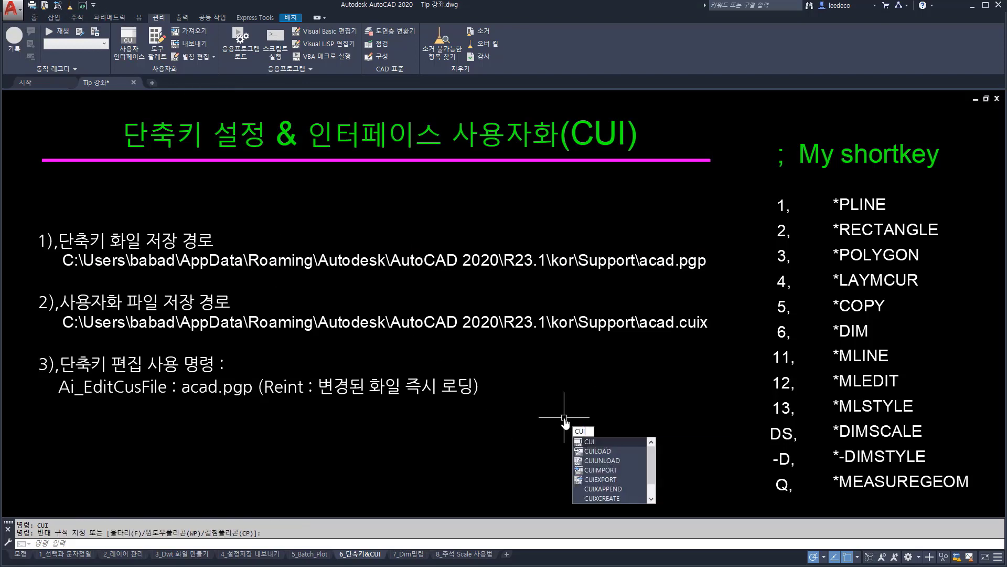
key(Return)
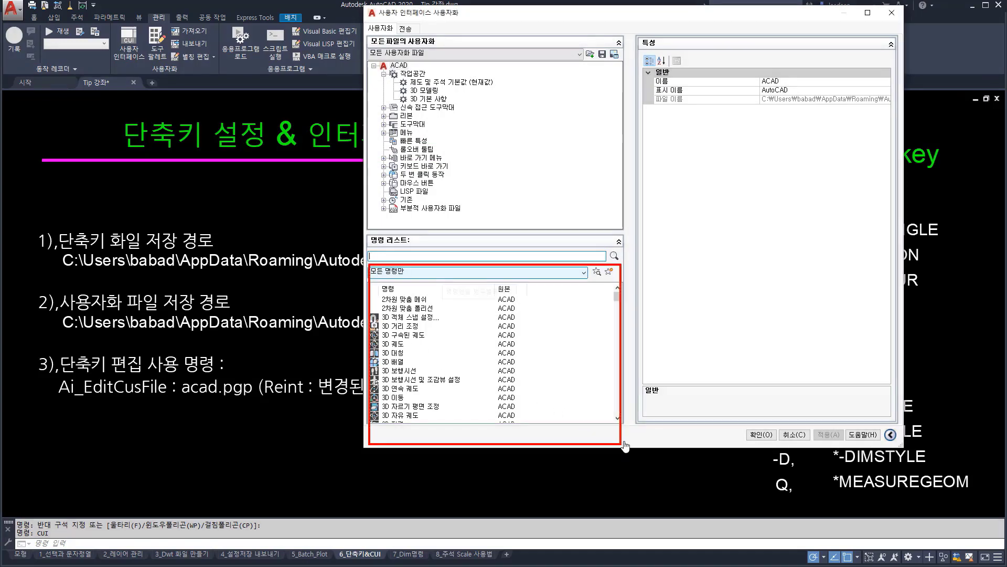
scroll(605, 410, down, 15)
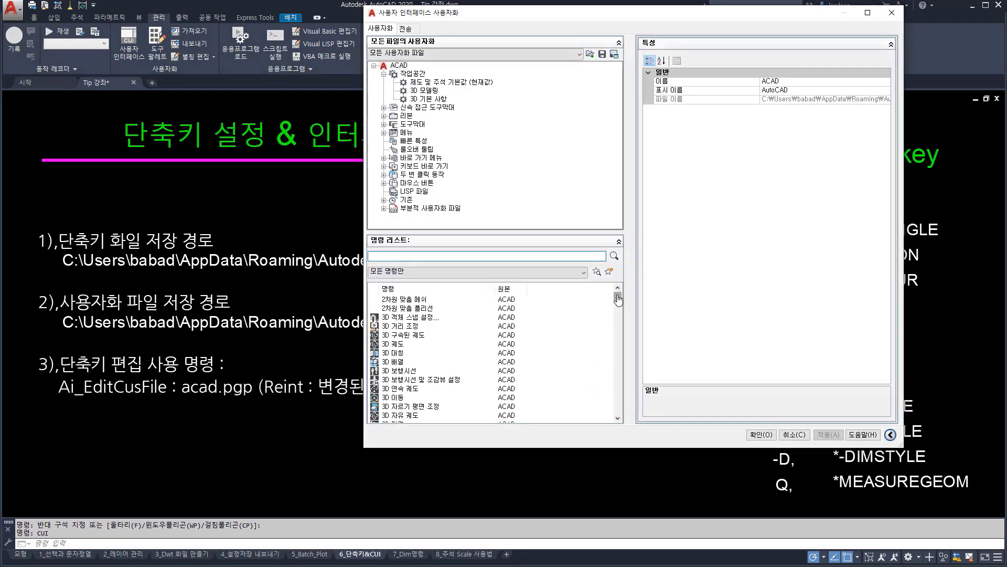
scroll(605, 410, up, 15)
drag(619, 232, 620, 232)
click(383, 107)
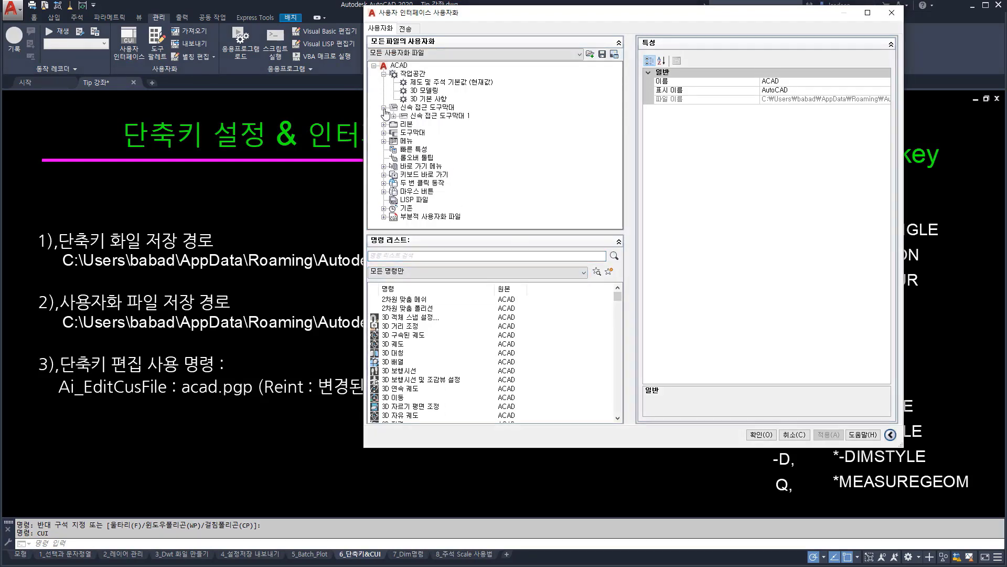
click(394, 116)
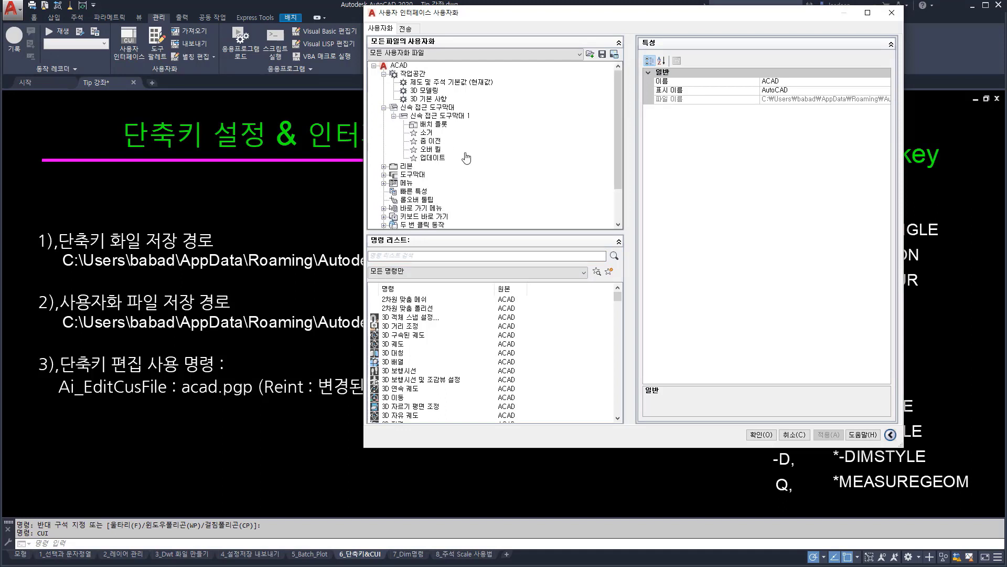
mouse_move(413, 119)
mouse_down()
mouse_move(439, 175)
mouse_move(467, 183)
mouse_move(469, 164)
mouse_up()
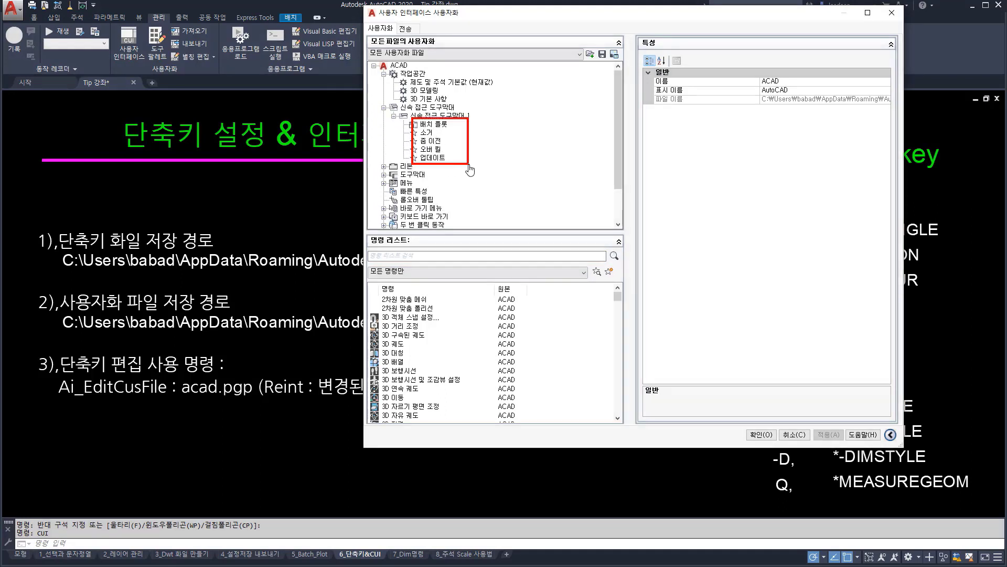
click(436, 125)
right_click(436, 126)
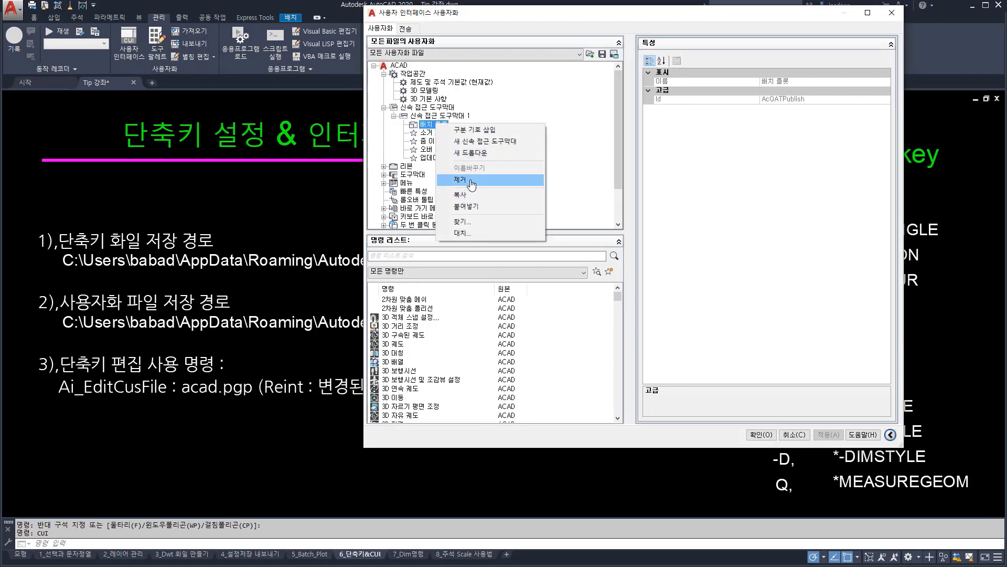
key(Escape)
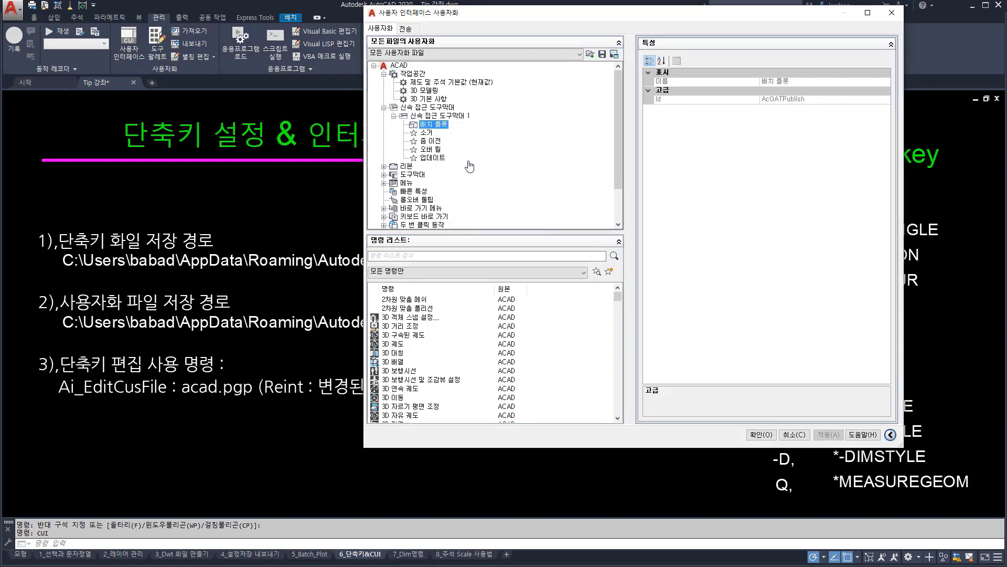
- Move the 업데이트 (Update) command to the first place in 신속 접근 도구막대 1, above 배치 플롯
click(433, 160)
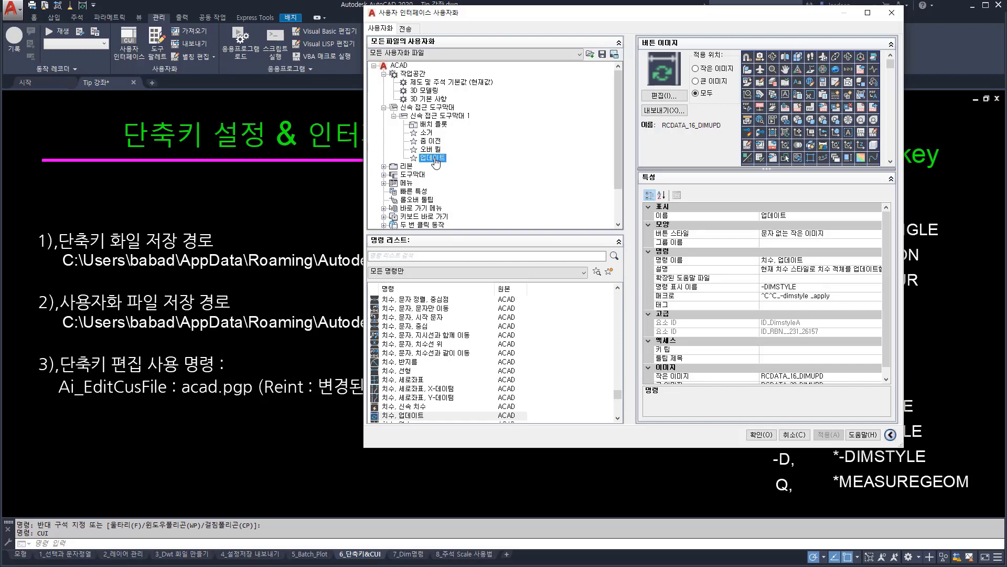
drag(435, 162, 449, 123)
drag(435, 159, 438, 124)
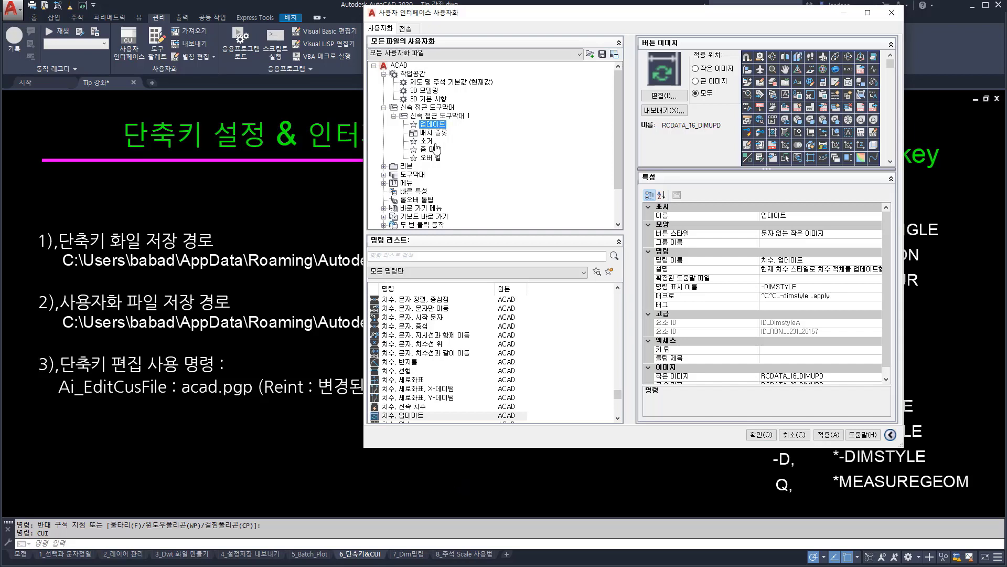
click(462, 158)
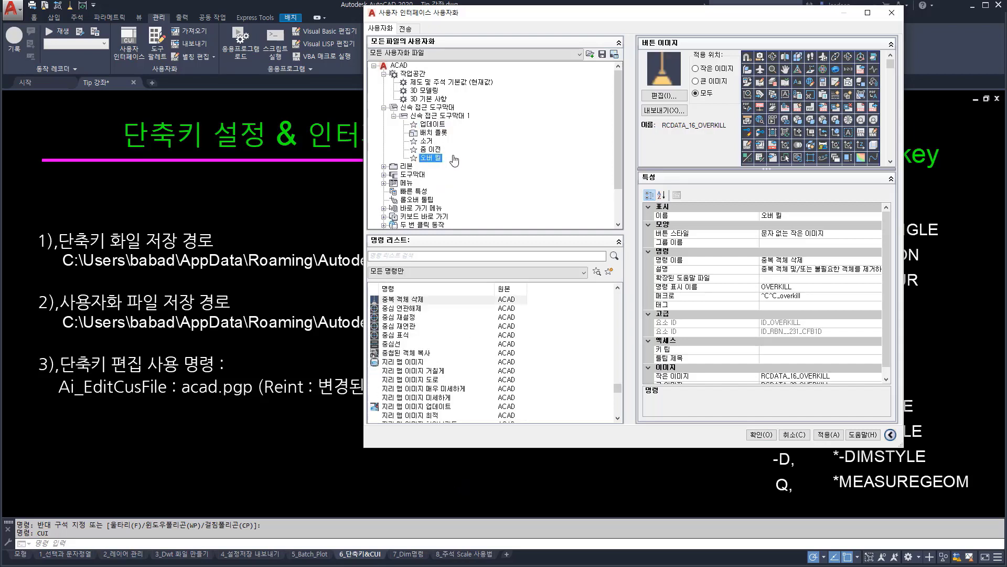
- Search the customization command list for "zoom" and replace the search text with "줌"
click(432, 256)
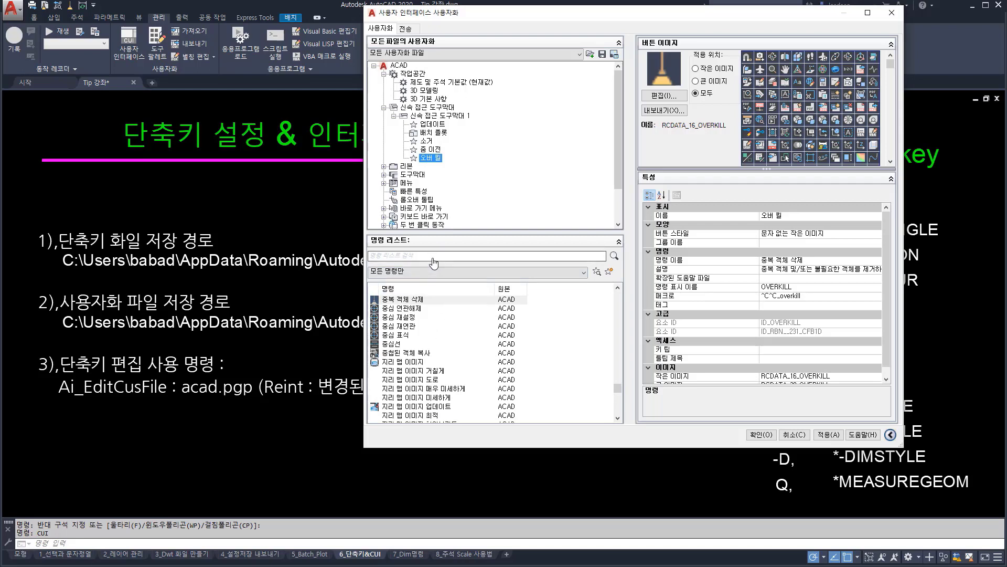
text(zoom)
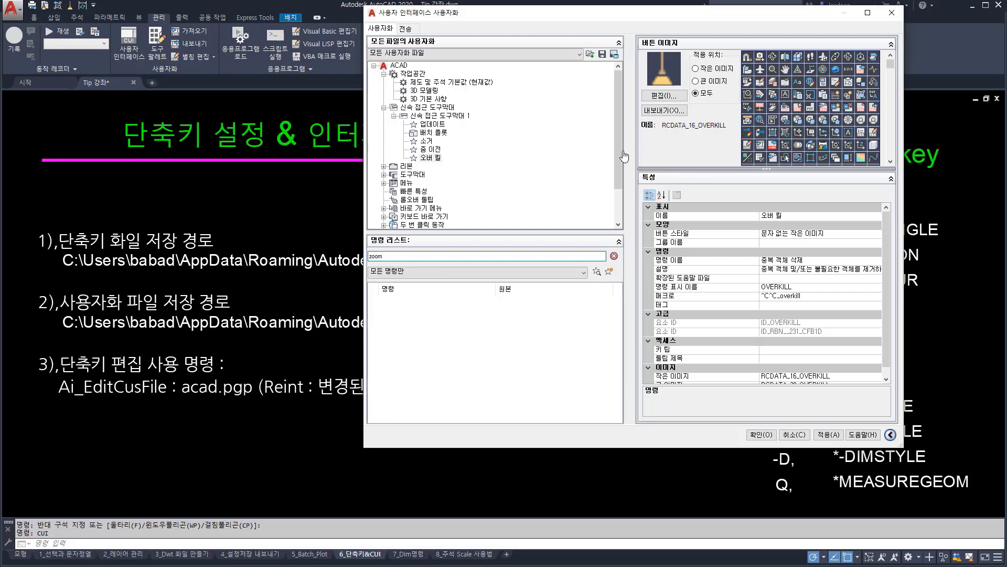
double_click(383, 256)
text(줌)
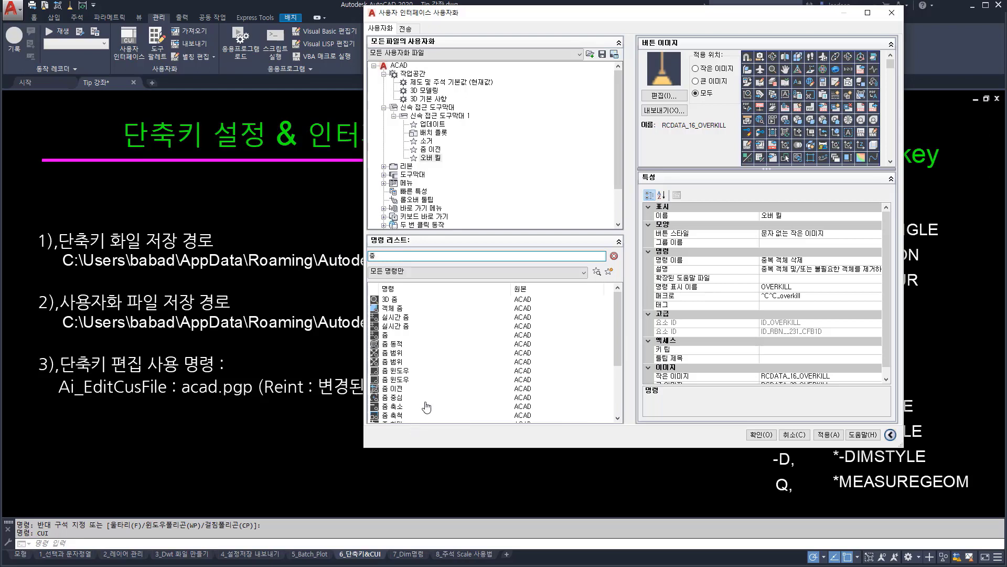
- Find 줌 이전 in the command list and remove the existing 줌 이전 entry from 신속 접근 도구막대 1
scroll(438, 373, down, 1)
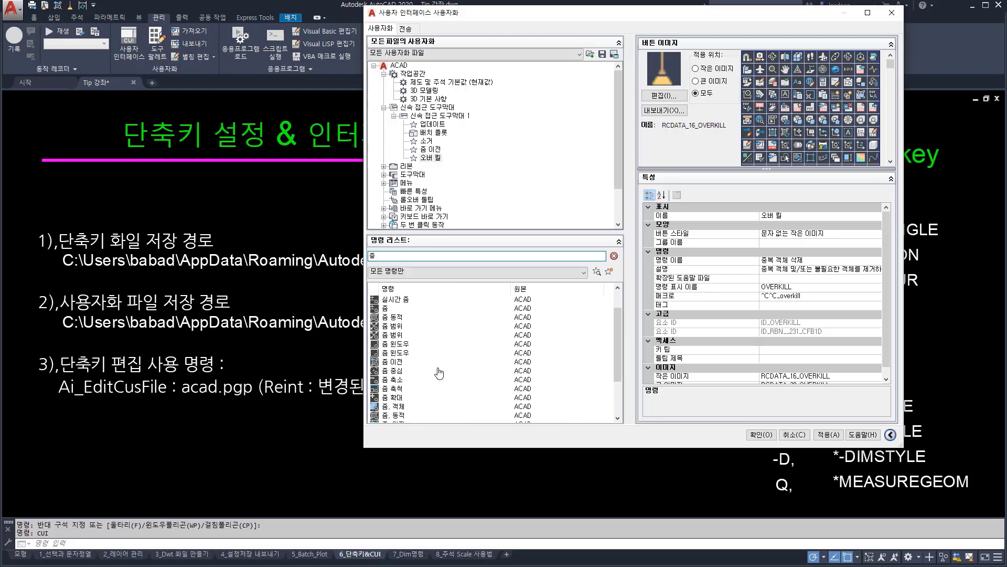
click(399, 363)
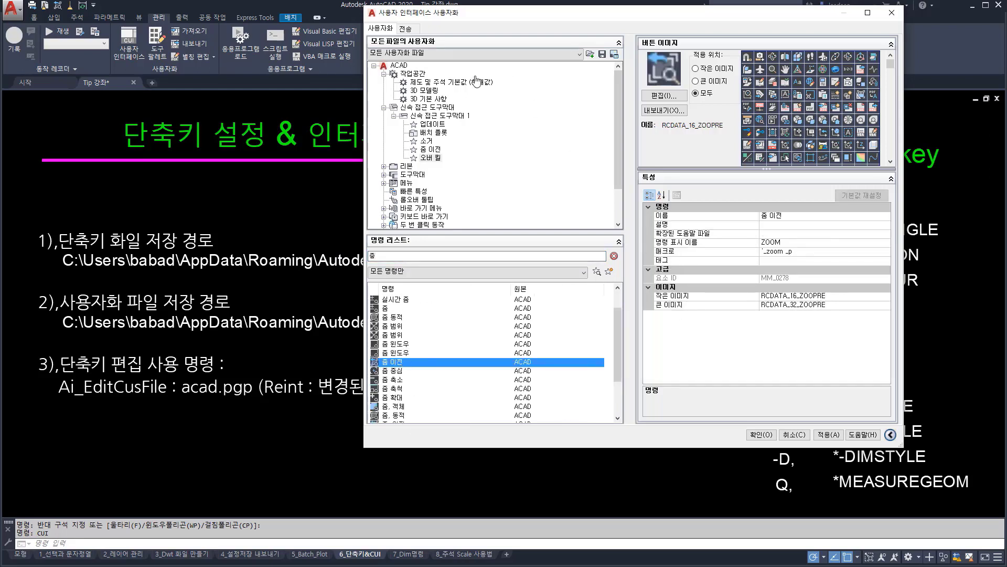
click(439, 150)
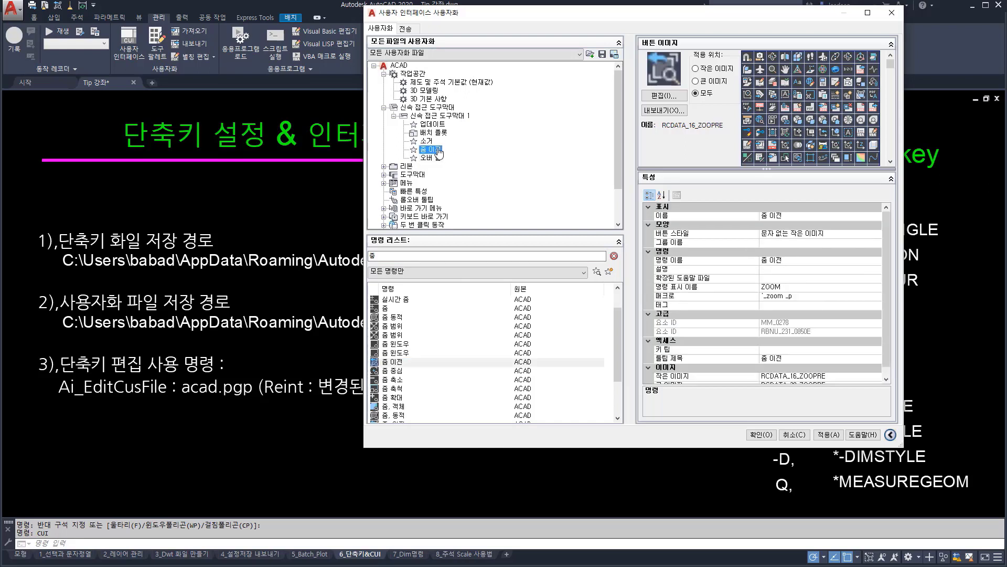
key(Delete)
key(Return)
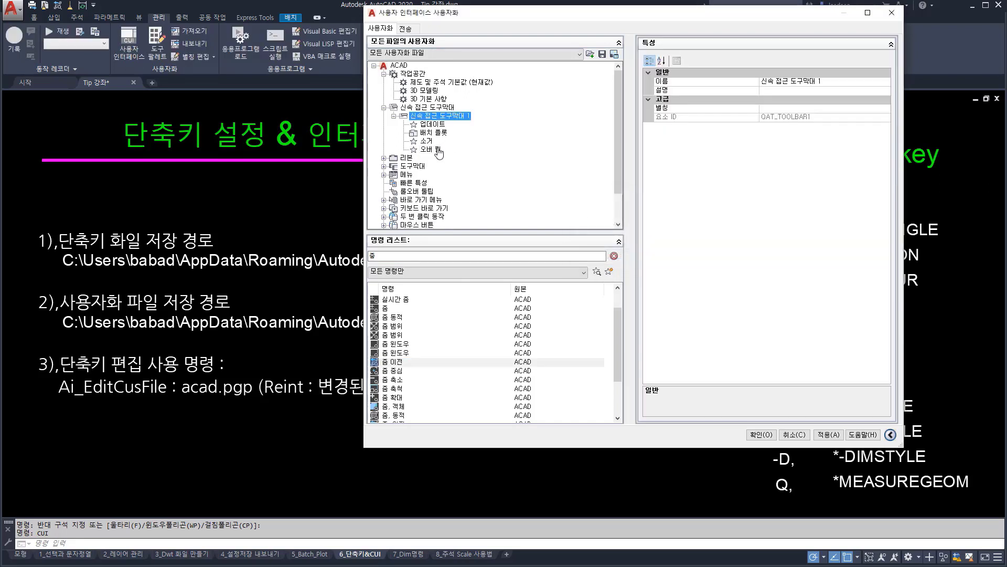
- Add the 줌 이전 command to 신속 접근 도구막대 1 between 업데이트 and 배치 플롯
click(396, 362)
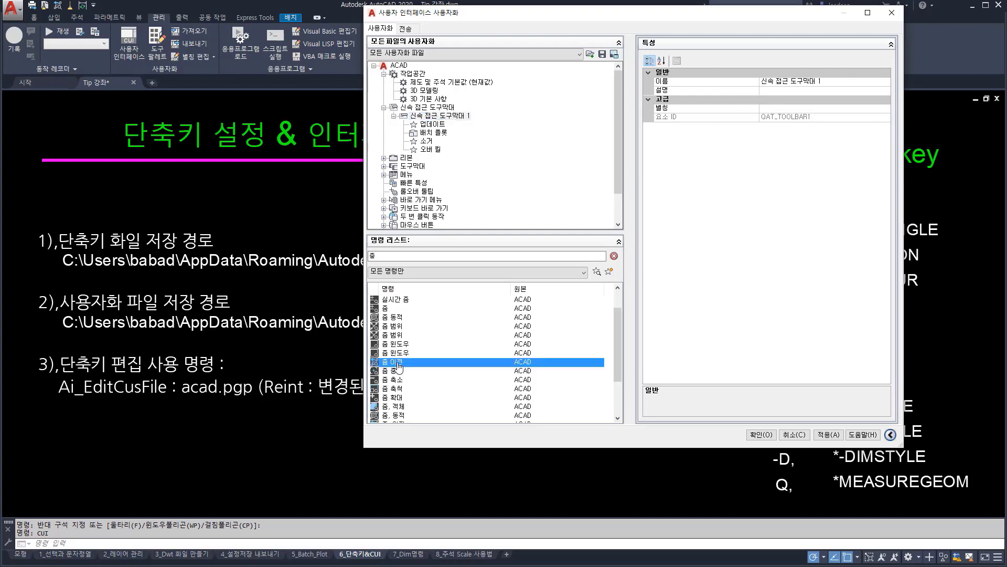
drag(442, 246, 460, 97)
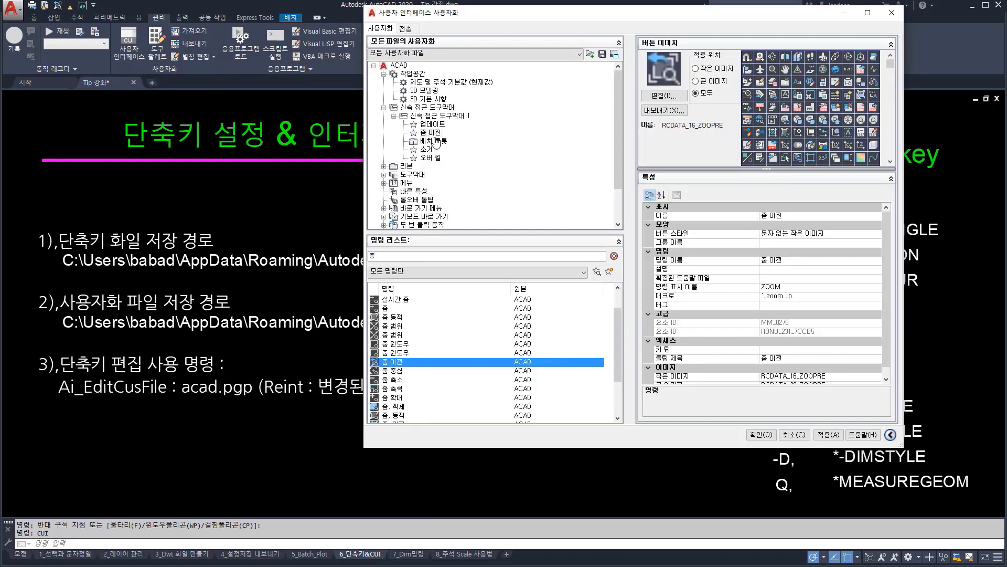
click(434, 133)
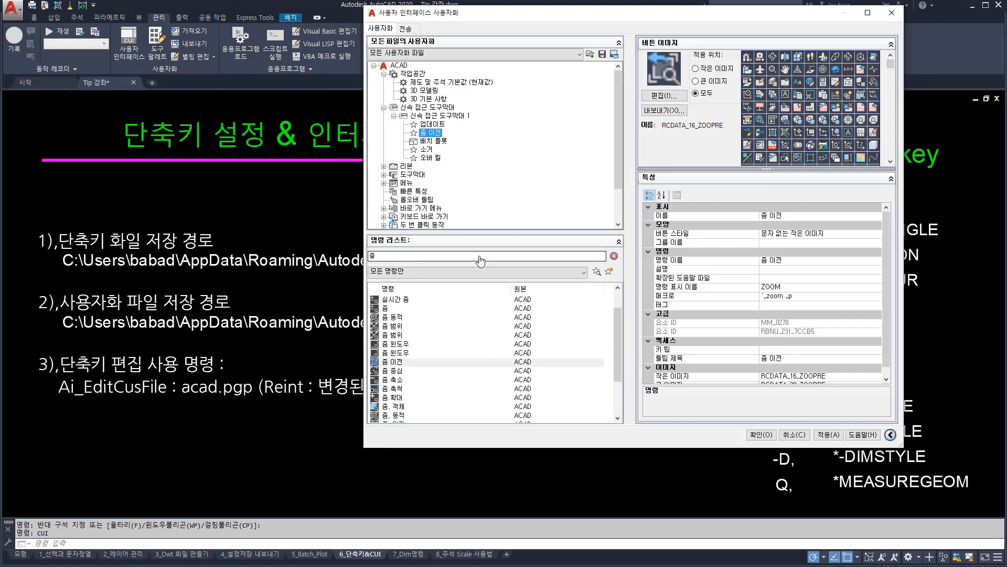
- Expand 키보드 바로 가기 (Keyboard Shortcuts) and its 바로 가기 키 node to list the shortcut keys
scroll(470, 181, down, 2)
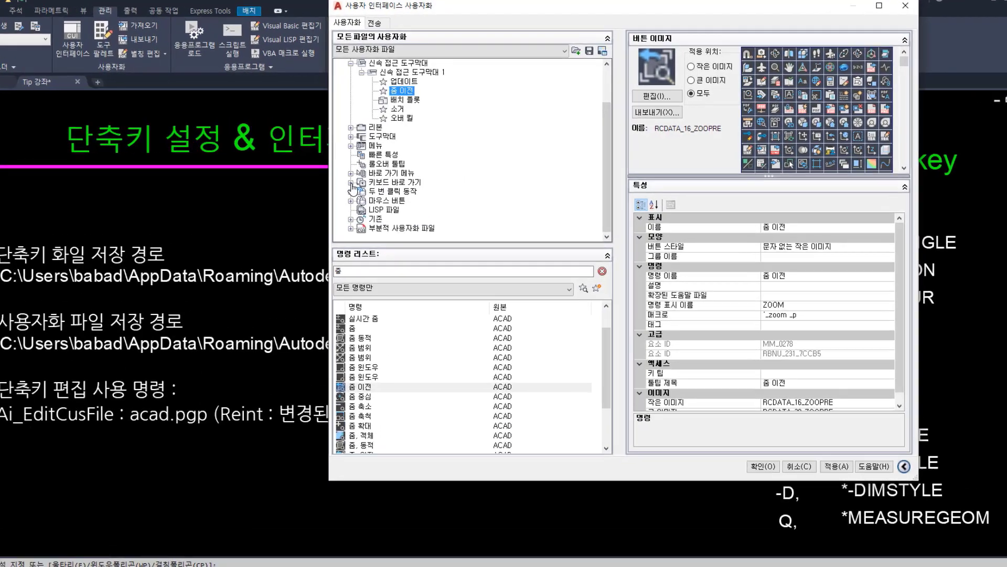
click(384, 174)
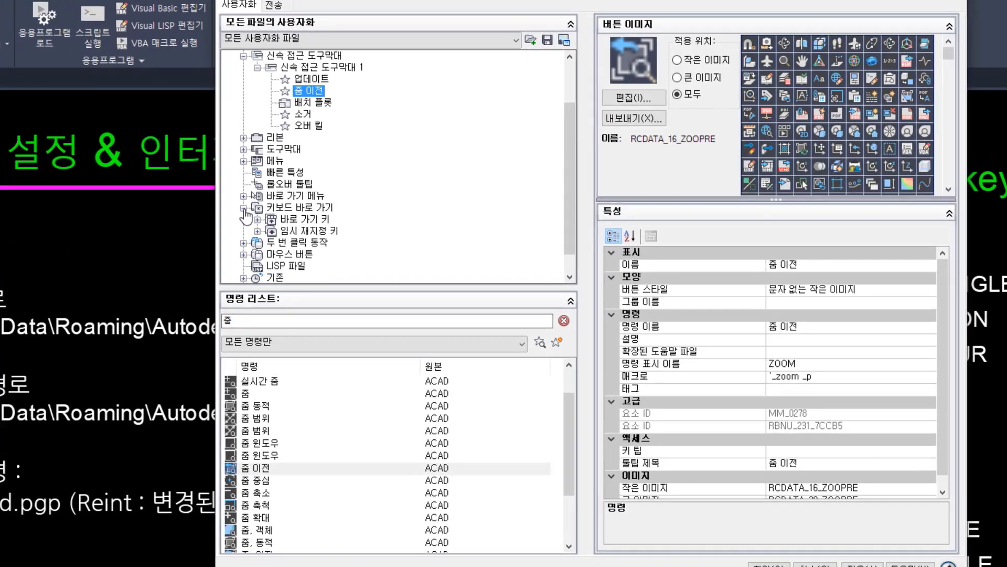
scroll(501, 170, down, 1)
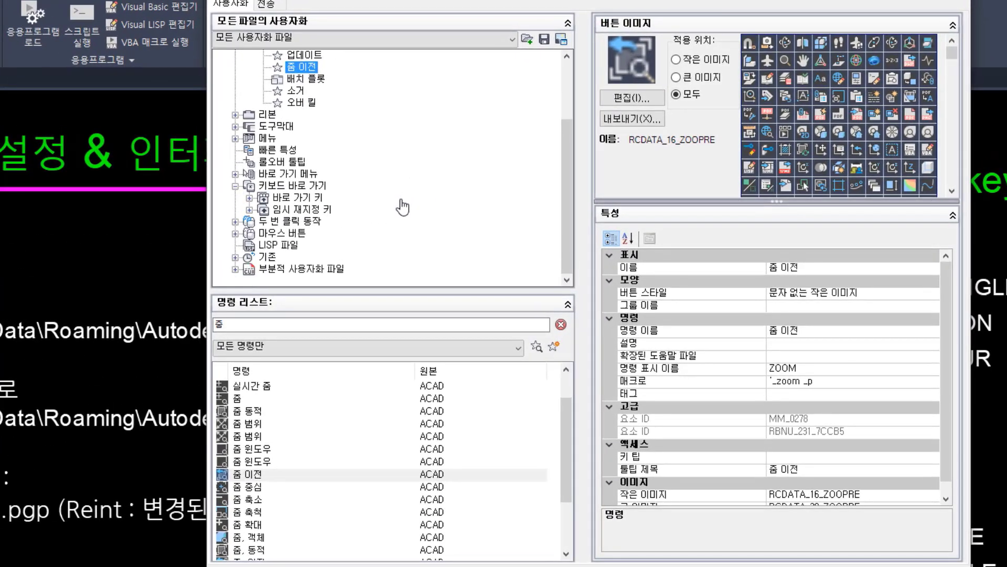
click(247, 198)
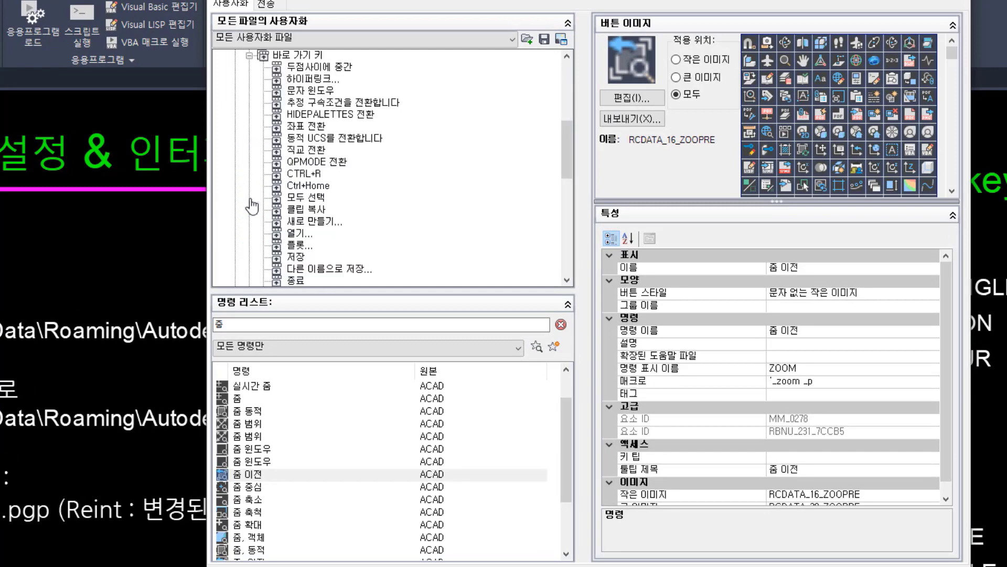
- Review the properties of the 두점사이에 중간 shortcut and delete it from 바로 가기 키
click(339, 72)
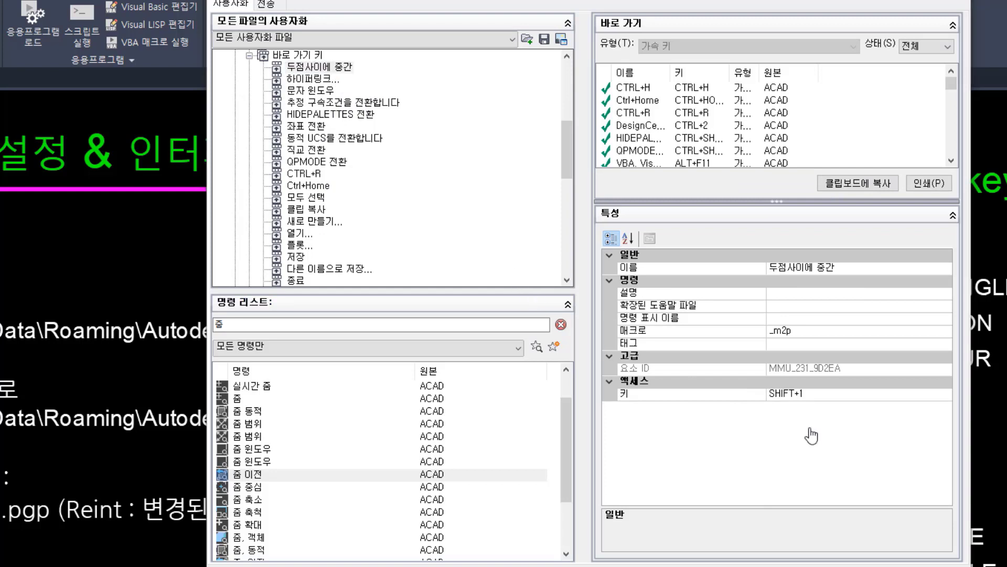
drag(742, 314, 820, 403)
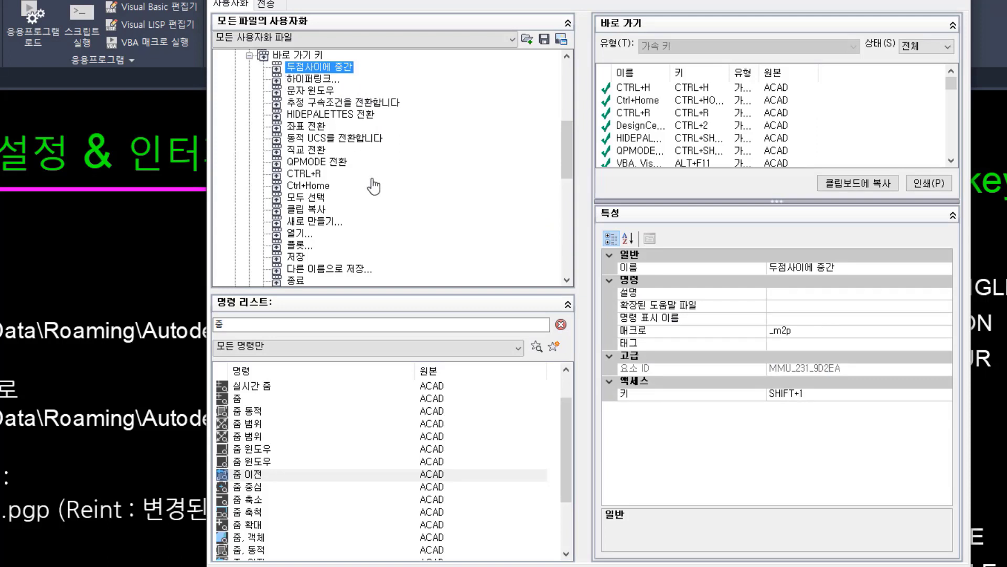
key(Delete)
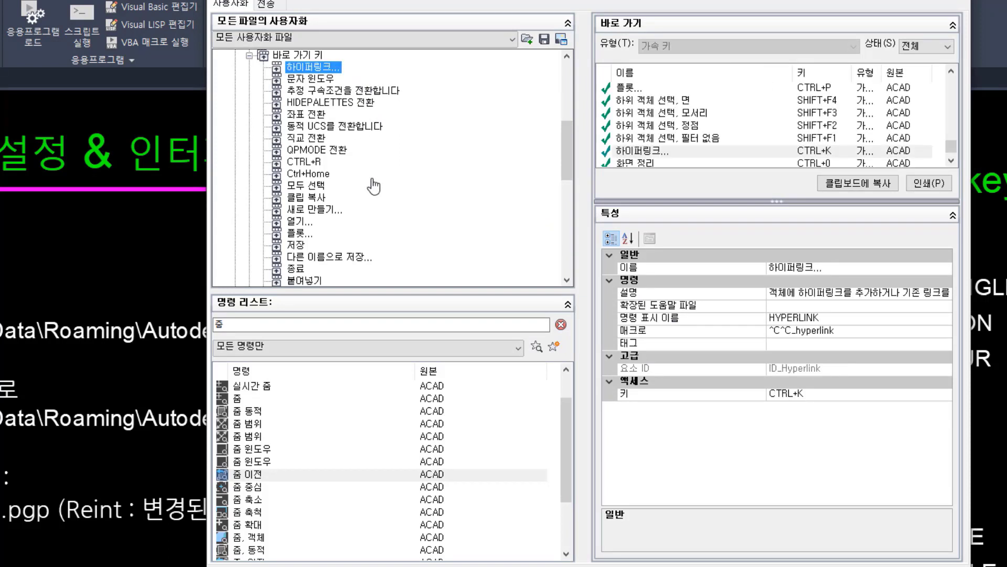
- Clear the 줌 search in the command list and create a new command (새 명령)
click(303, 425)
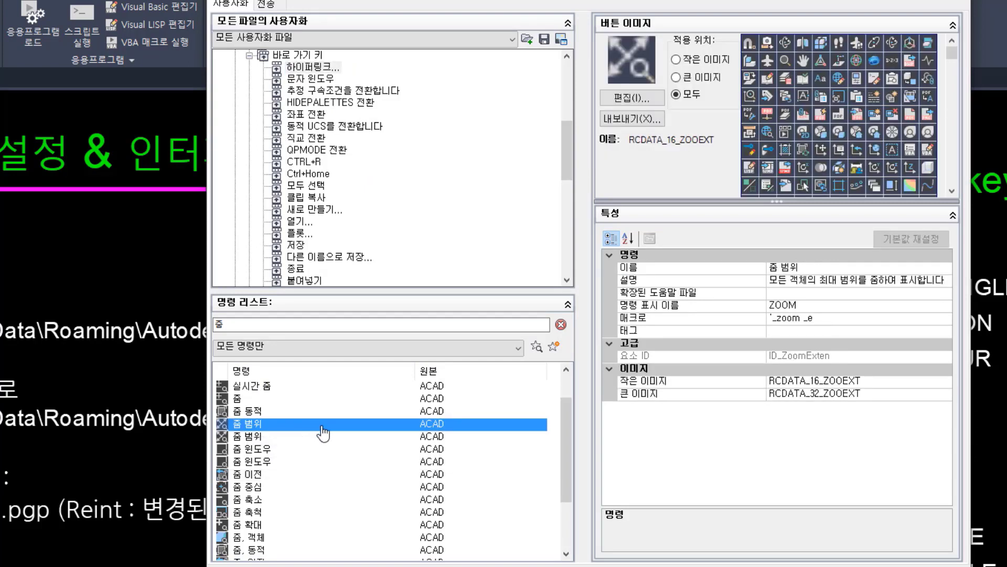
drag(195, 327, 575, 565)
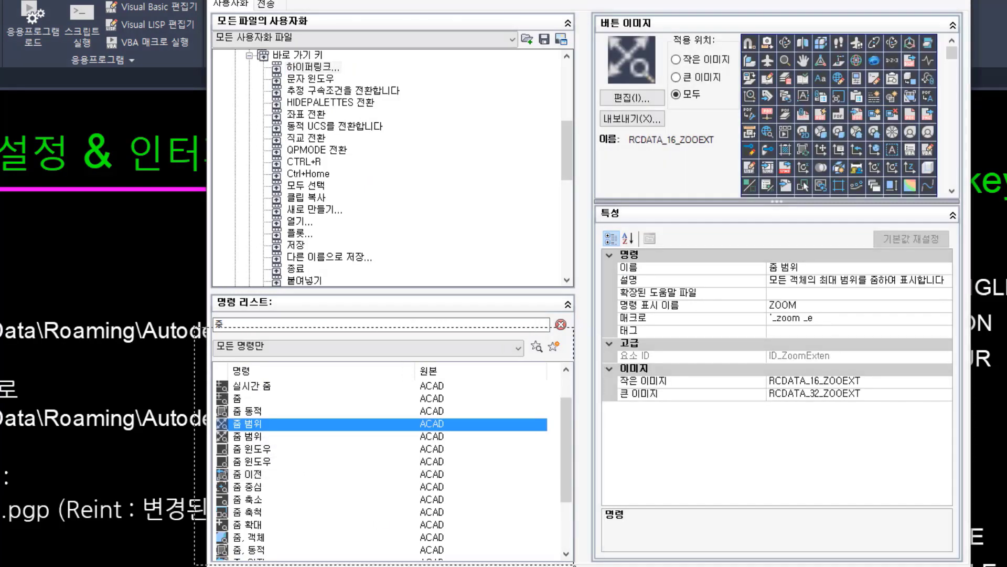
right_click(368, 431)
key(Escape)
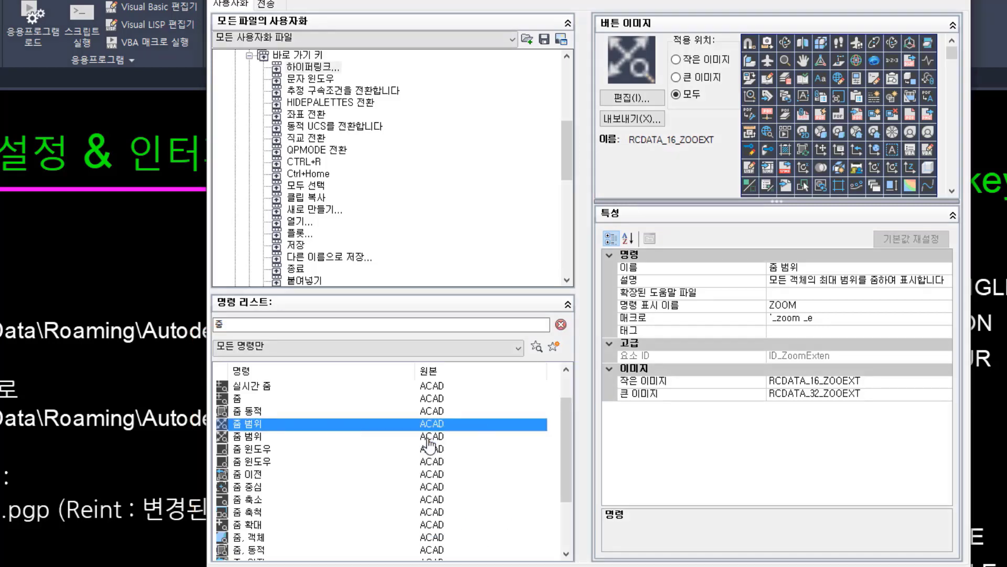
click(561, 325)
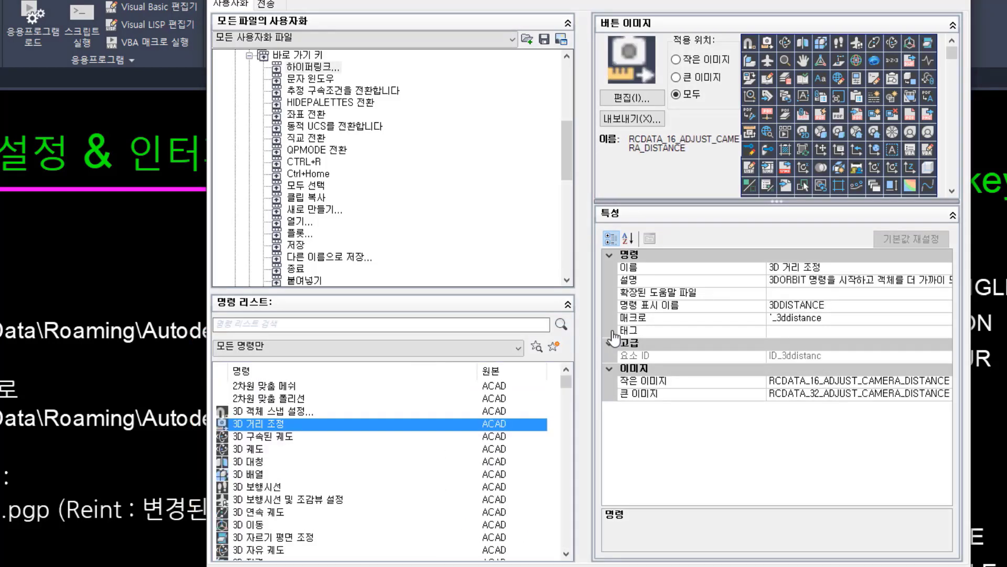
right_click(381, 423)
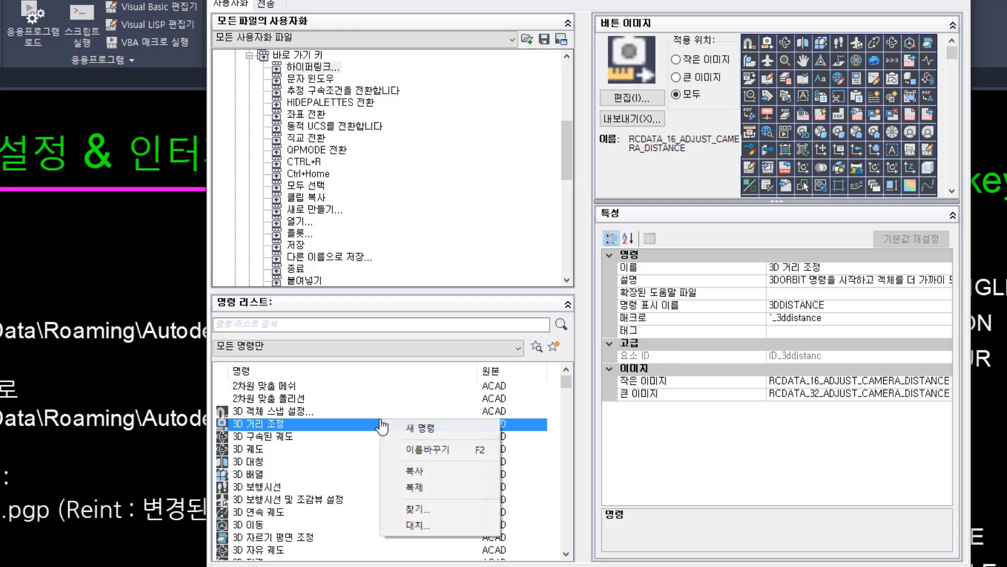
click(420, 428)
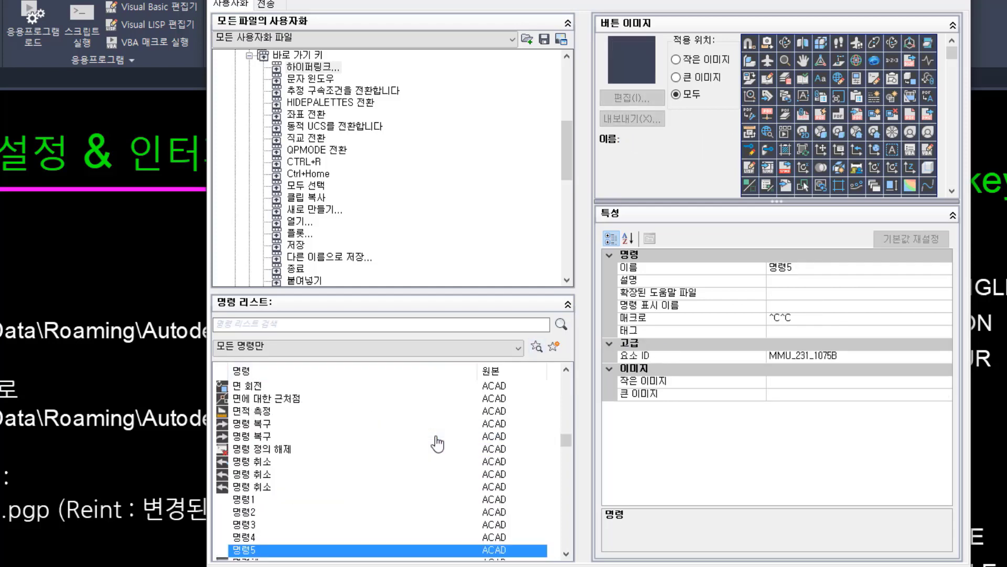
- Delete the unused commands 명령1 through 명령4 from the command list
click(262, 502)
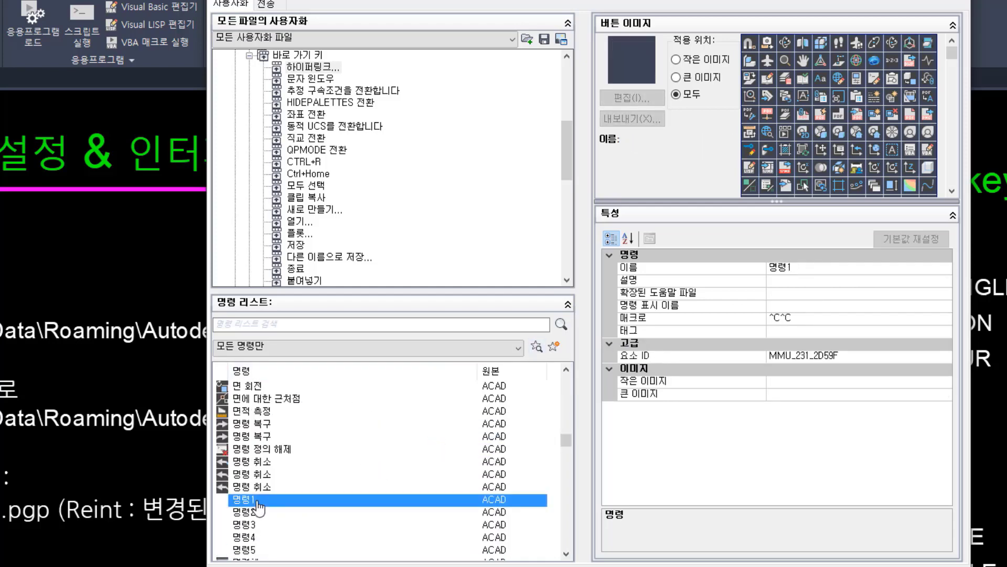
shift+click(245, 539)
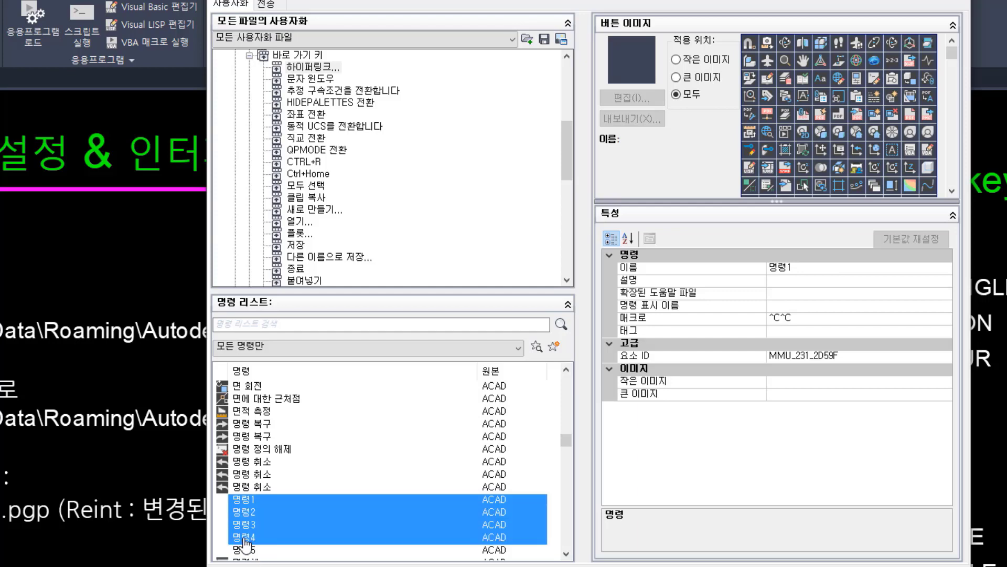
key(Delete)
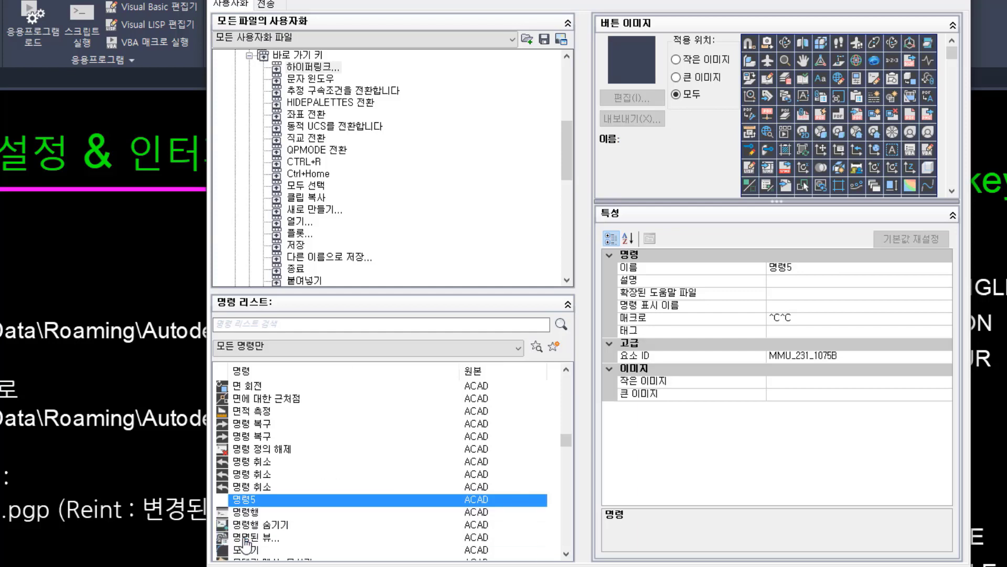
- Rename the new command 명령5 as 두점사이에 중간
click(254, 501)
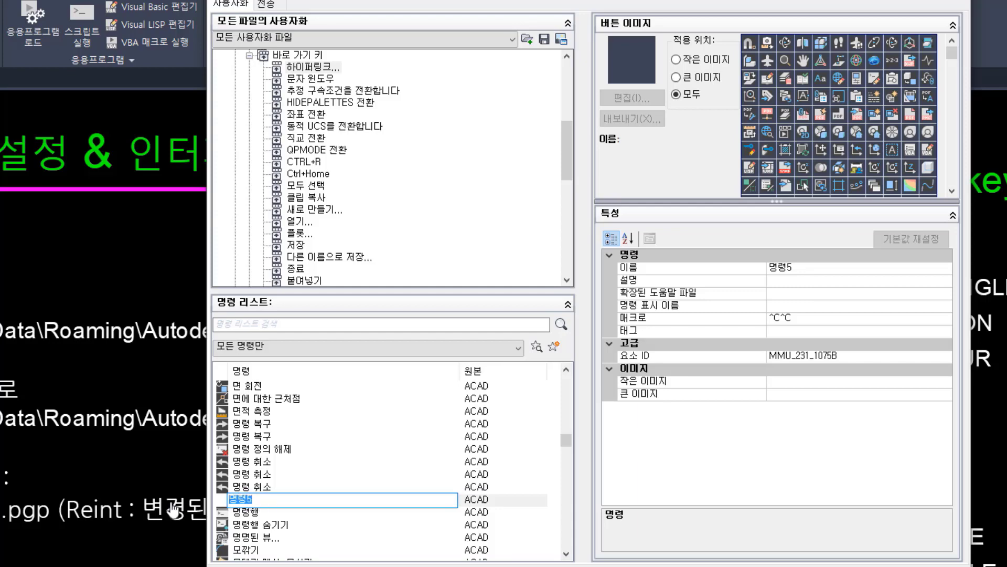
text(ㄷ)
text(점사이에 )
text(중)
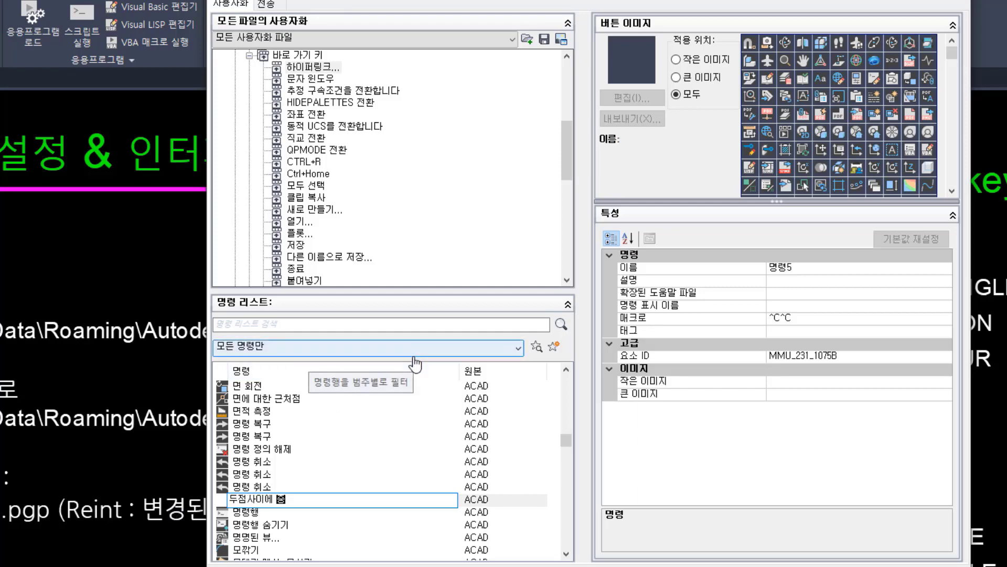
text(간)
key(Return)
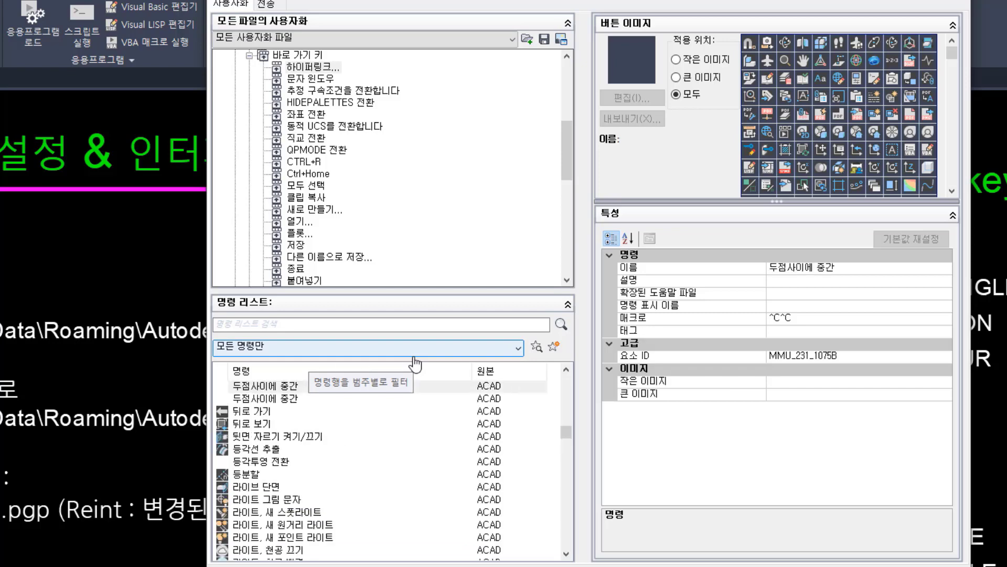
- Delete the older duplicate 두점사이에 중간 command with the _m2p macro and select the newly created one
click(284, 402)
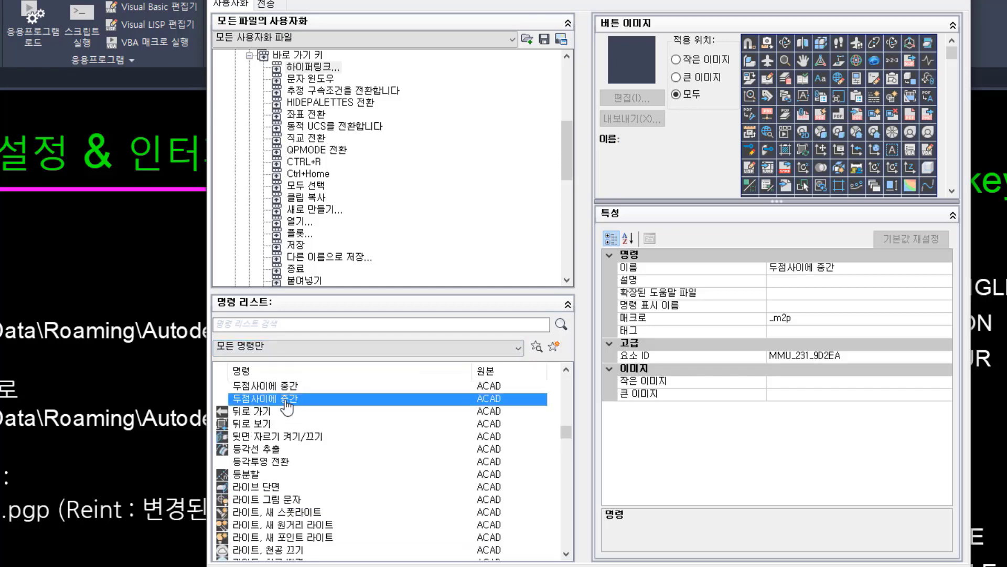
key(Delete)
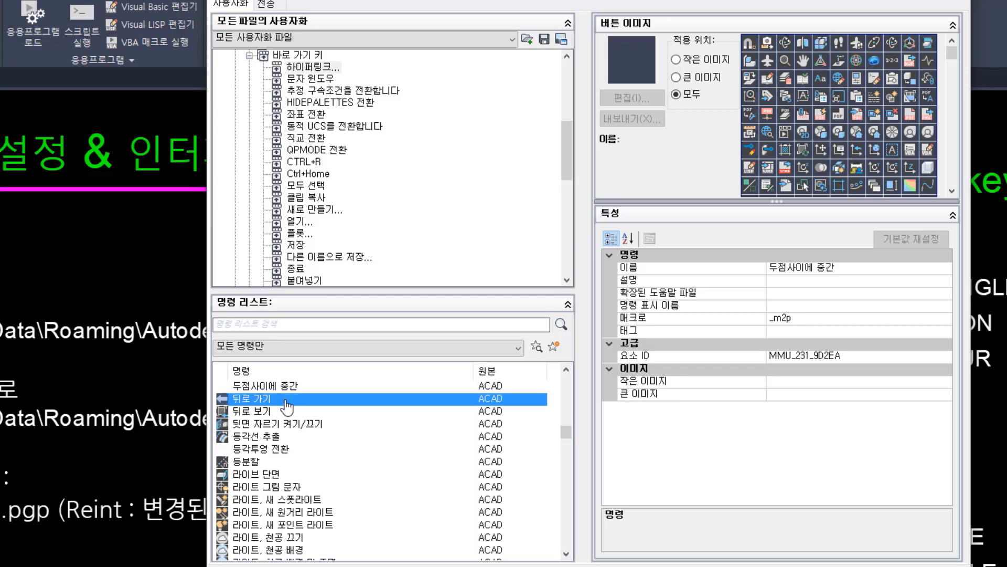
click(288, 386)
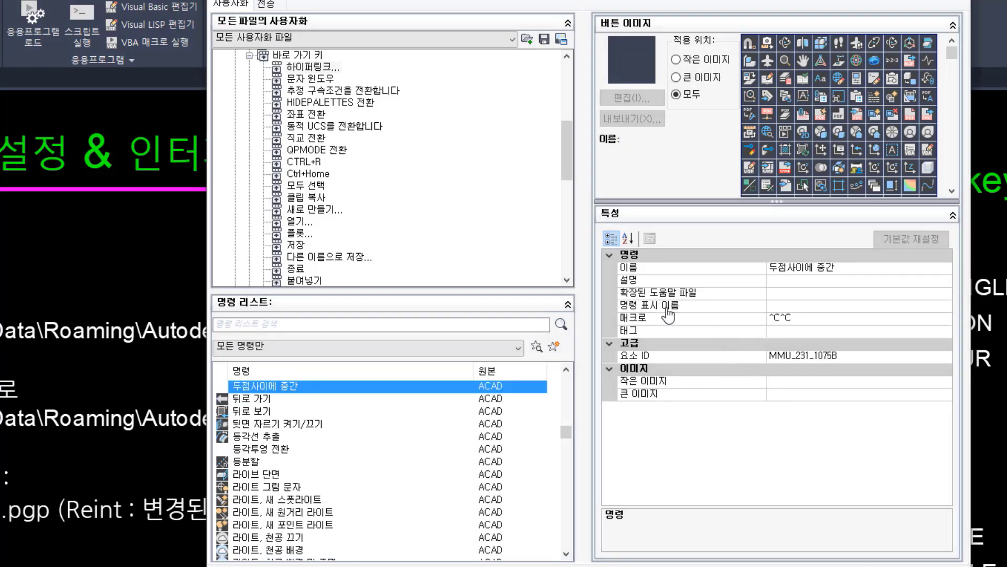
mouse_move(625, 291)
mouse_down()
mouse_move(865, 429)
mouse_move(895, 427)
mouse_up()
key(Escape)
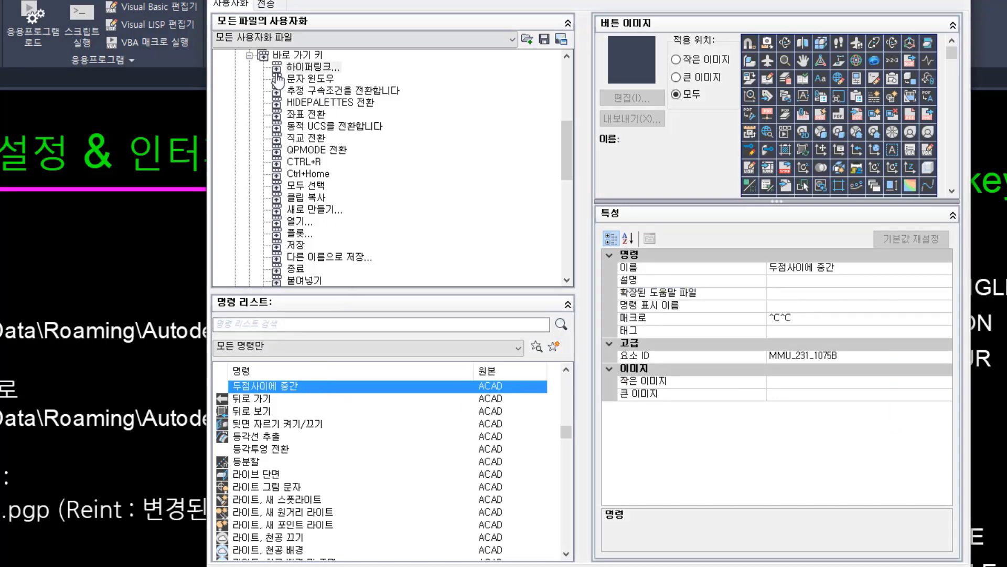
- Add the new 두점사이에 중간 command to 바로 가기 키, above 하이퍼링크
drag(243, 49, 353, 71)
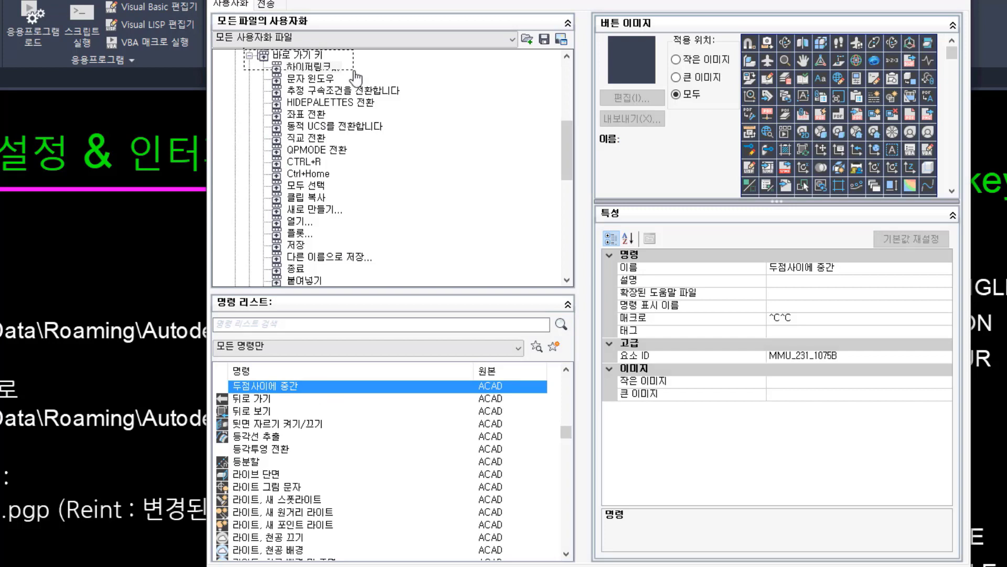
key(Escape)
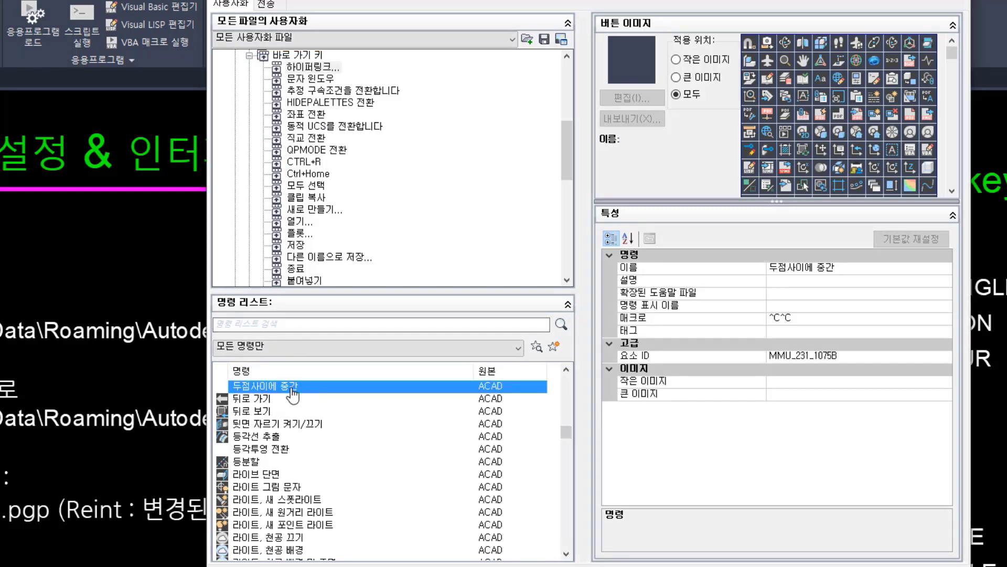
mouse_move(293, 395)
mouse_down()
mouse_move(281, 248)
mouse_move(357, 100)
mouse_move(360, 61)
mouse_move(341, 171)
mouse_move(348, 184)
mouse_move(358, 175)
mouse_up()
- Set the macro of the 두점사이에 중간 shortcut to _m2p
click(335, 177)
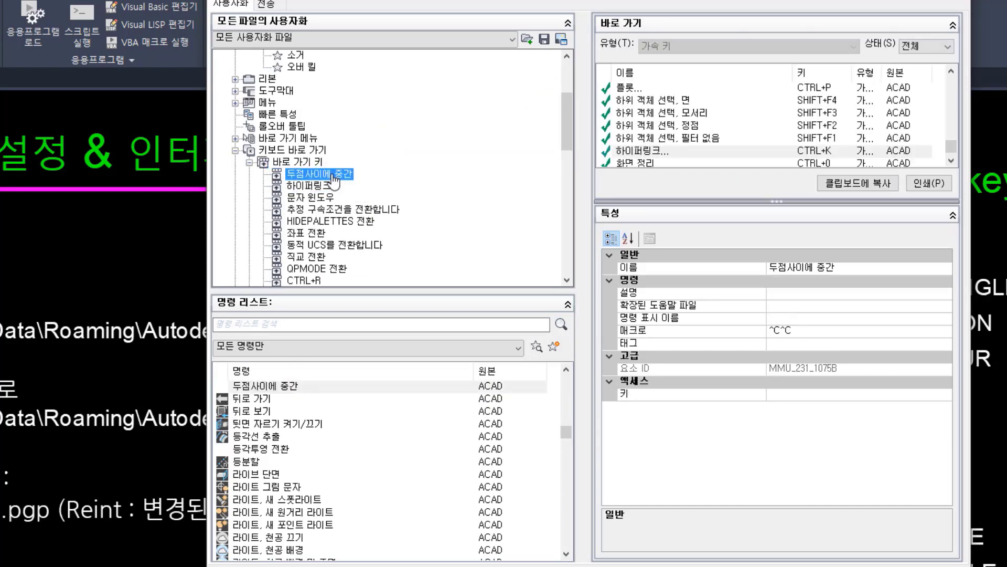
click(335, 177)
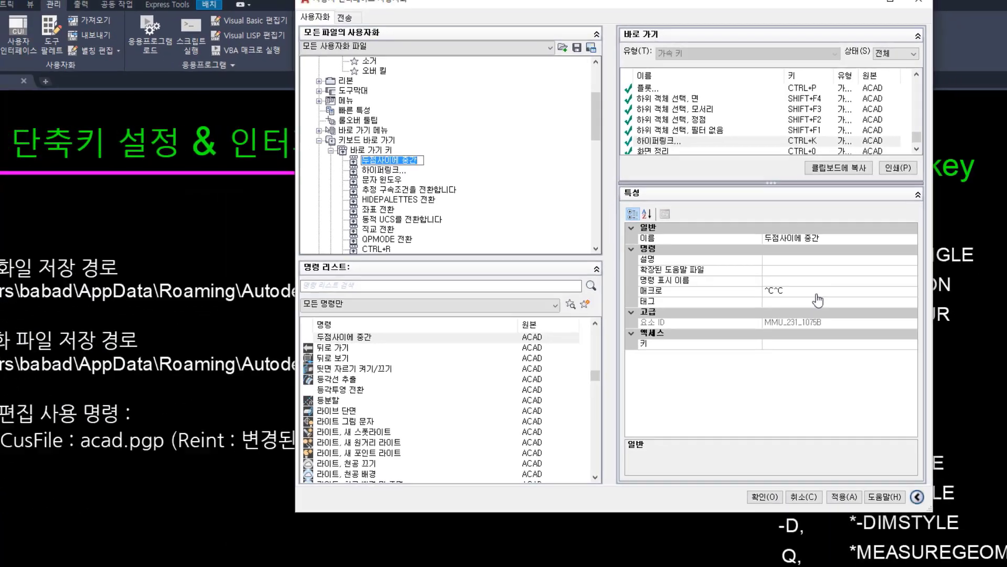
click(819, 292)
click(741, 263)
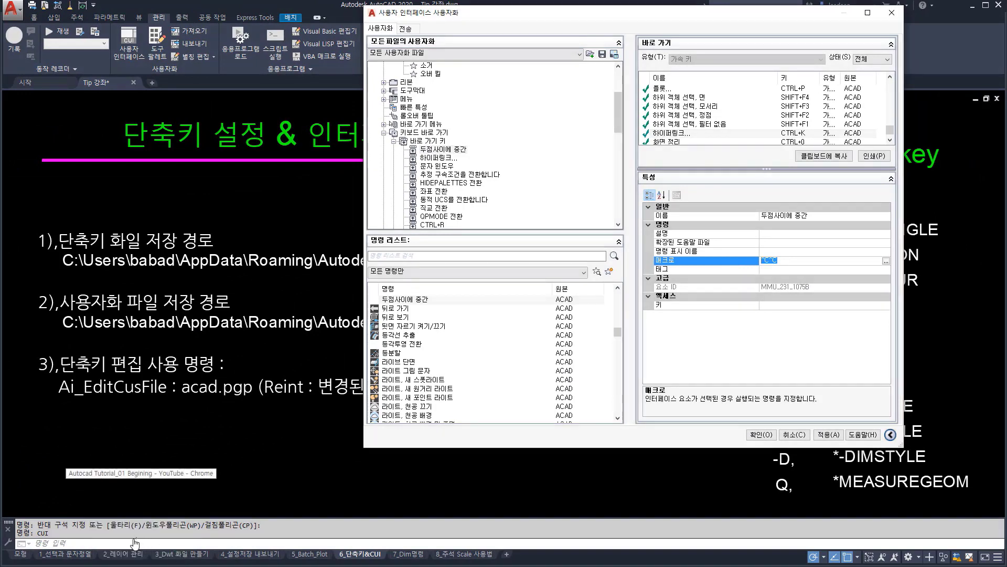
click(783, 347)
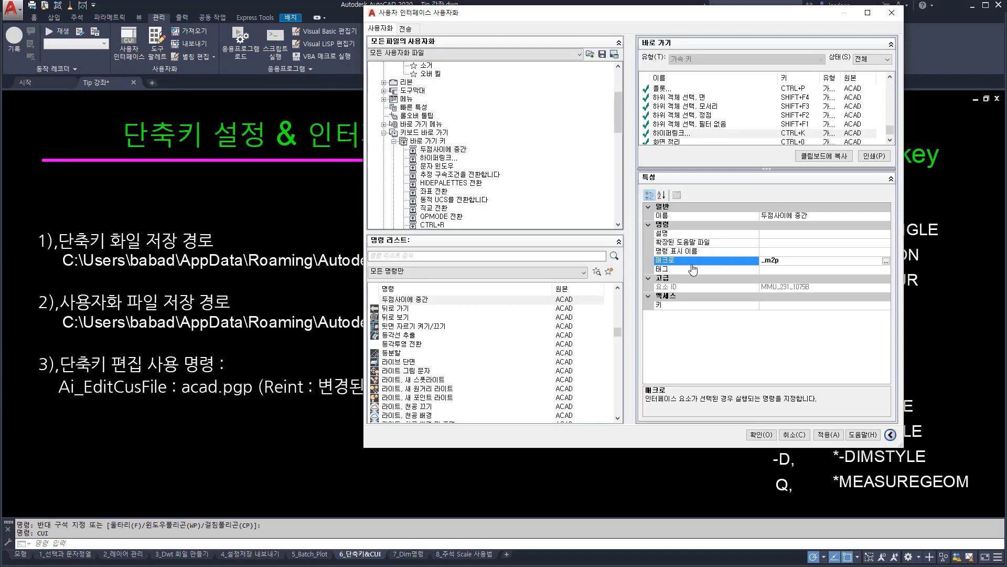
- Assign SHIFT+1 as the key for the 두점사이에 중간 shortcut and save the interface customization
click(811, 308)
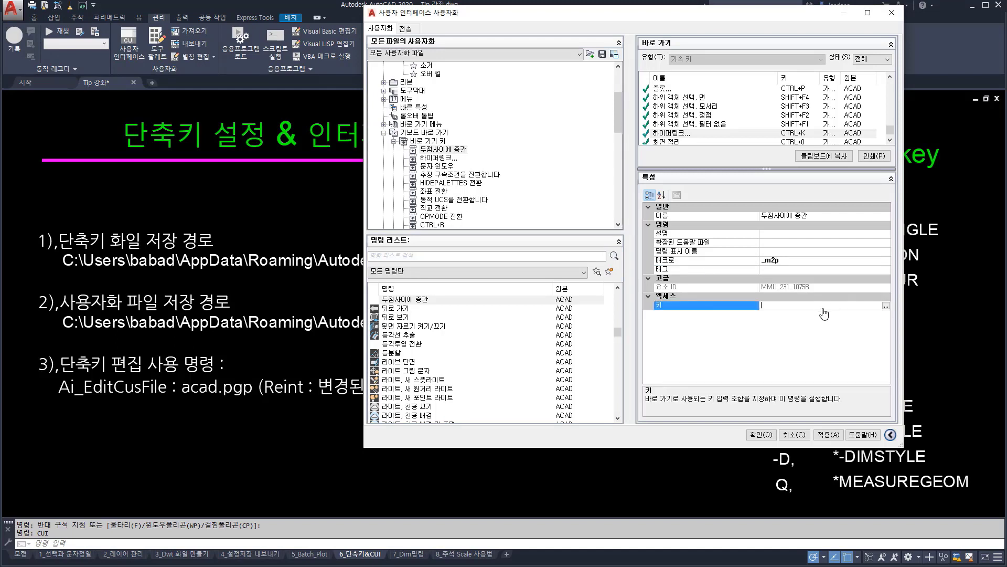
click(885, 308)
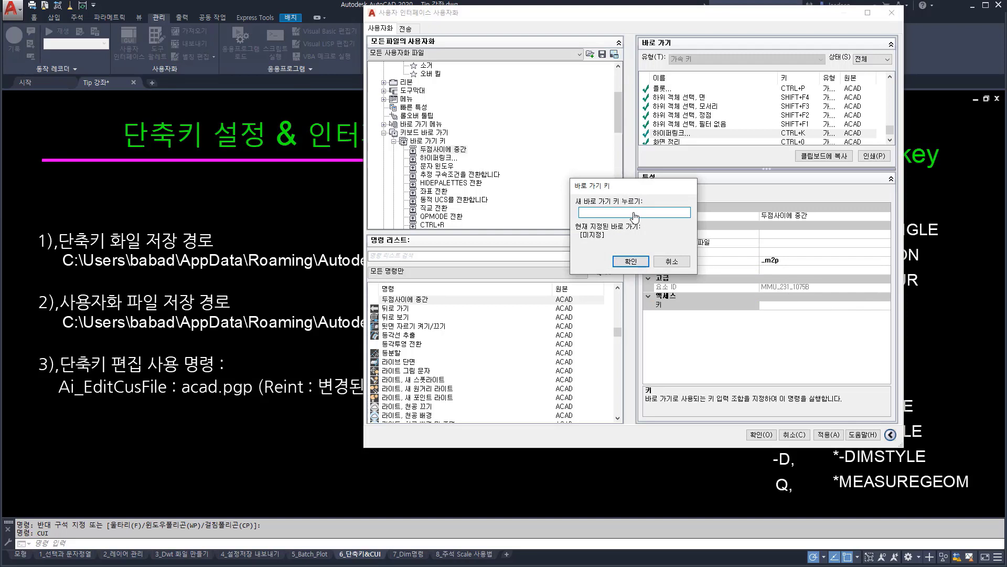
click(639, 261)
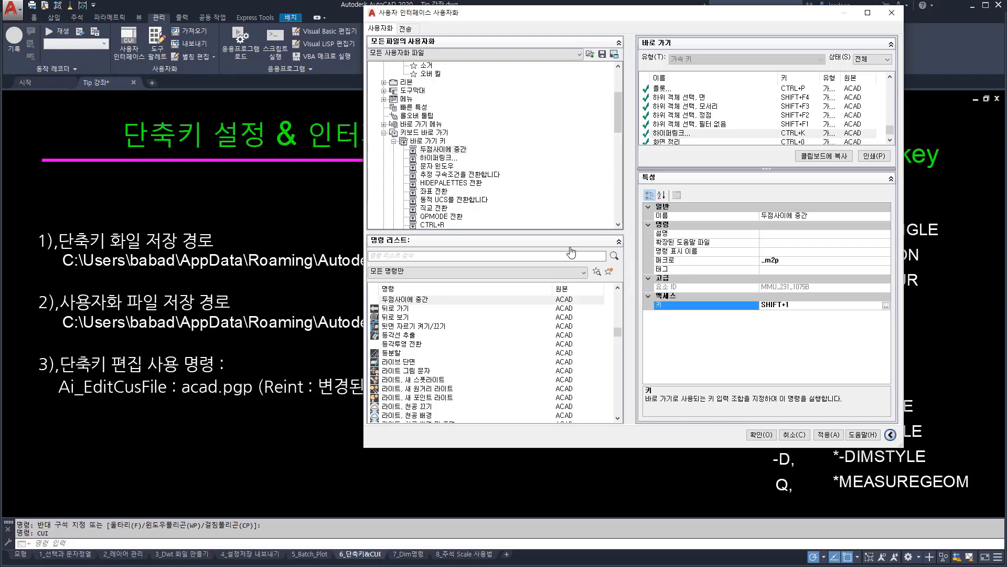
click(445, 150)
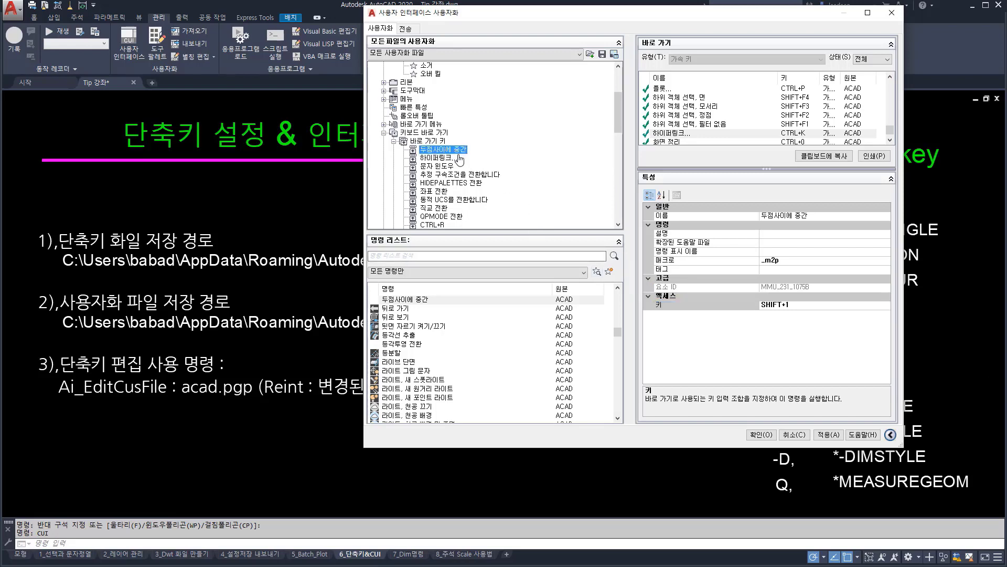
click(466, 151)
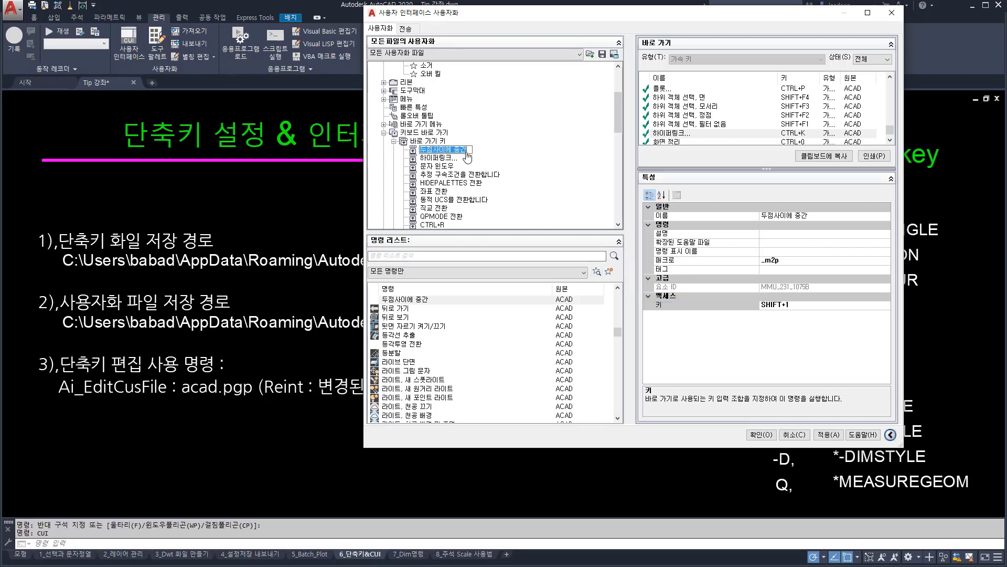
click(762, 435)
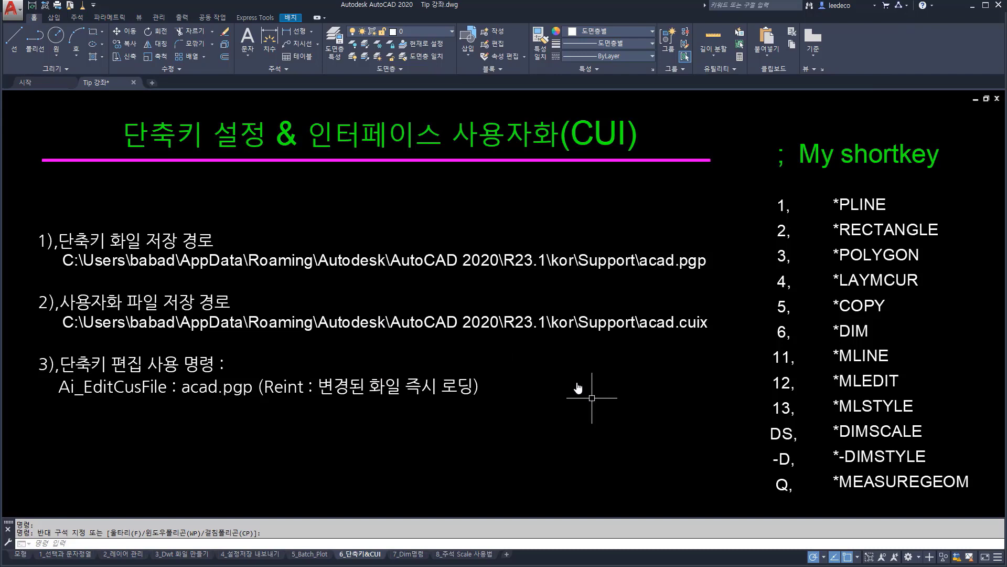
- Show the object snap override menu over the drawing area and dismiss it without choosing an option
scroll(574, 372, down, 2)
shift+right_click(571, 368)
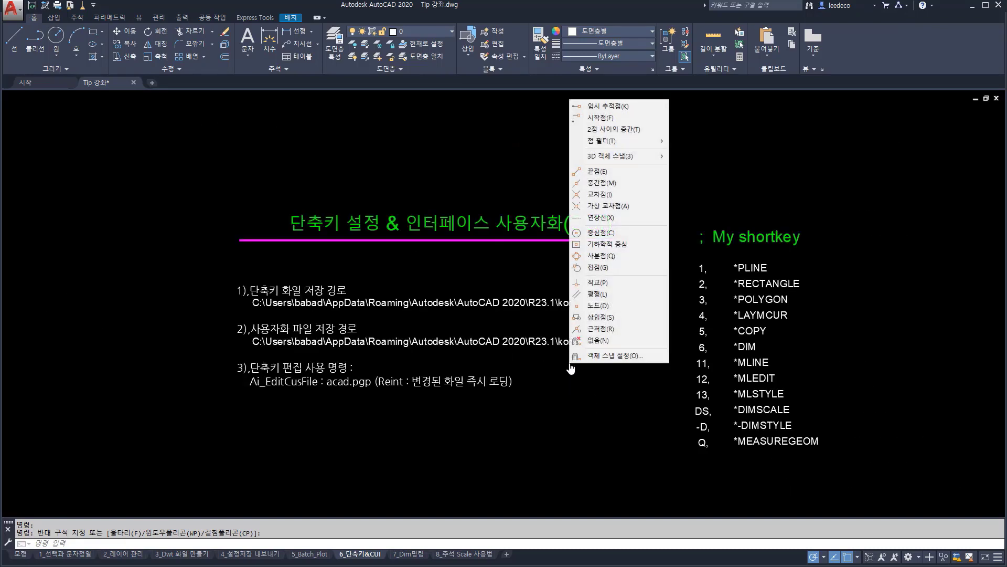
click(582, 409)
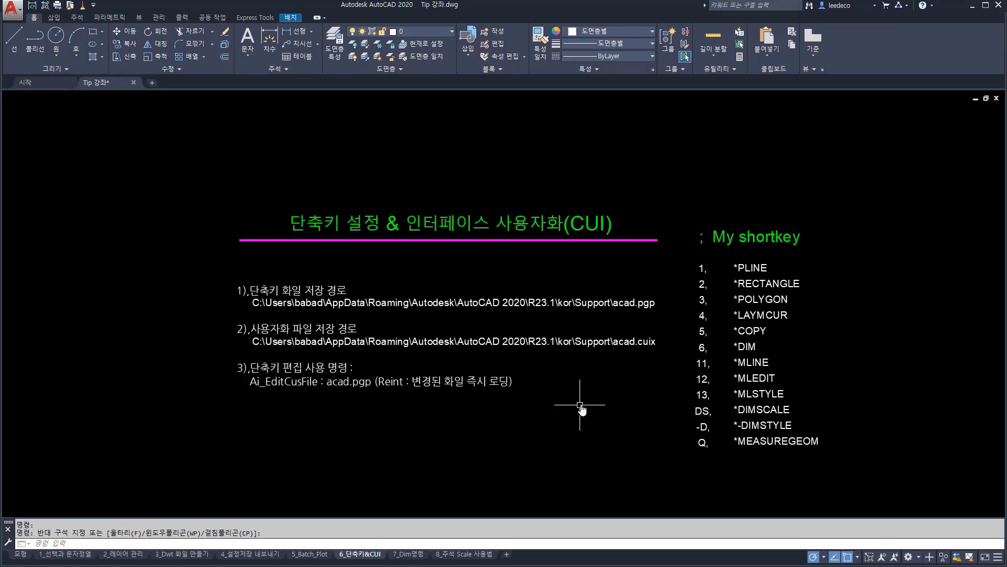
- Draw a rectangle about 55 units wide beside the My shortkey list, using the alias 2
middle_drag(715, 369, 515, 340)
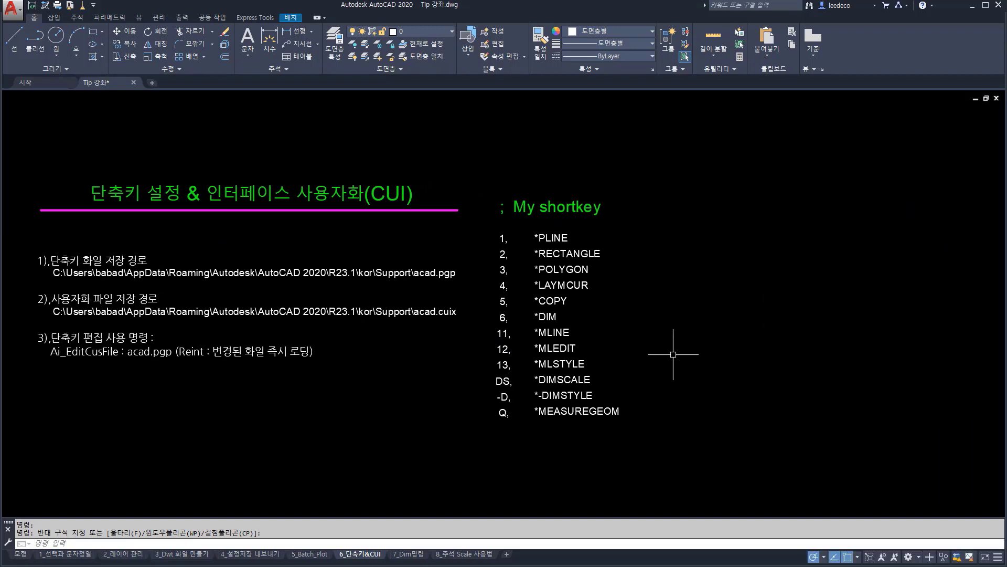
text(2)
key(Return)
click(662, 405)
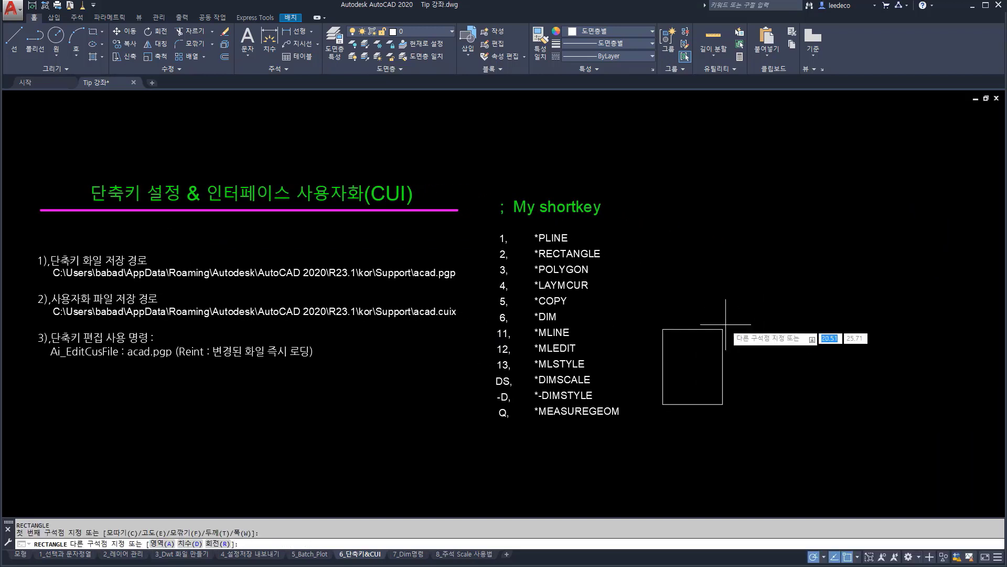
click(821, 237)
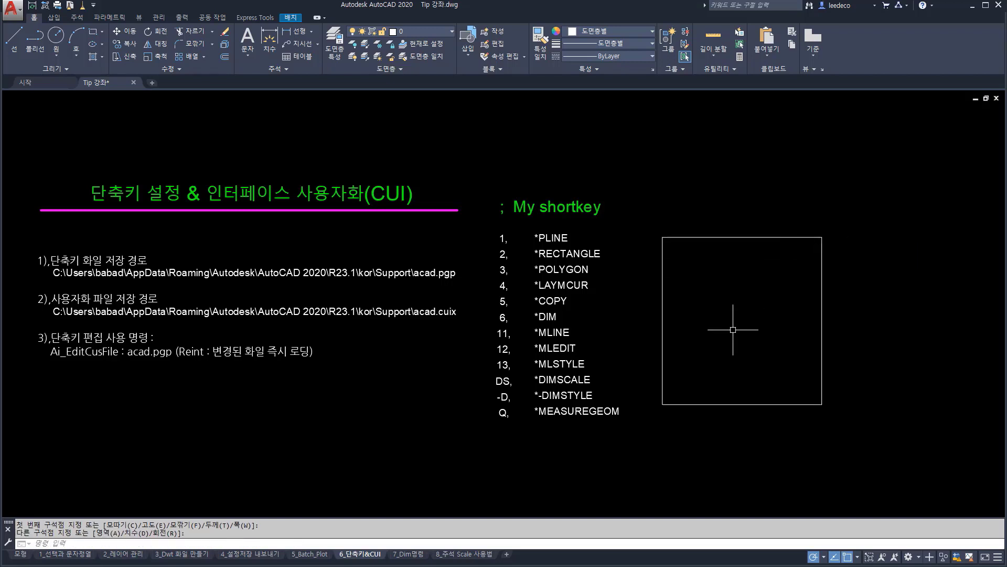
- Draw a diagonal line from the rectangle's lower-left corner to its upper-right corner
text(l)
key(Return)
click(663, 404)
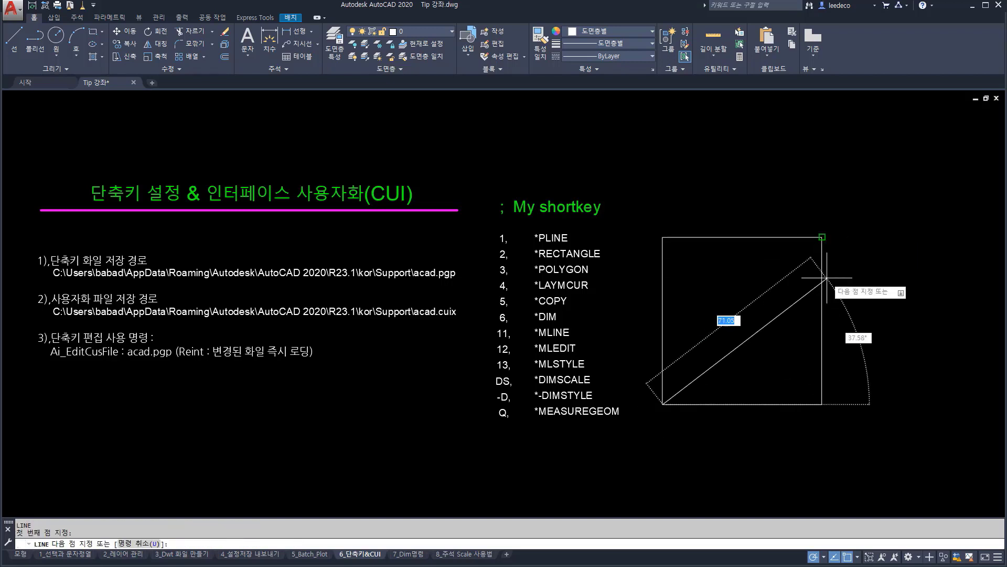
click(822, 238)
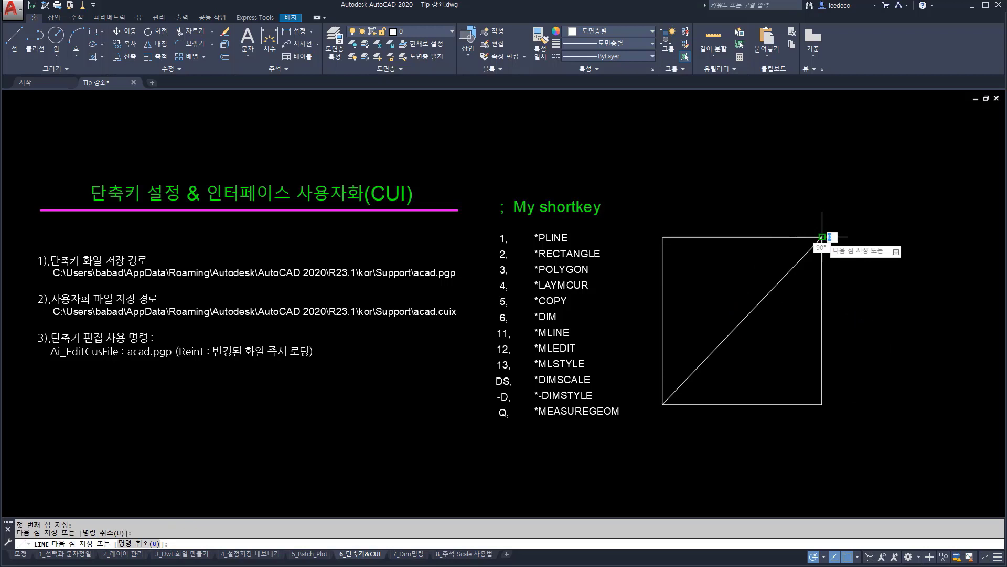
key(Return)
- Using 두점사이에 중간, draw a line from halfway between the left edge's midpoint and lower corner to halfway between the top edge's midpoint and right corner
text(l)
key(Return)
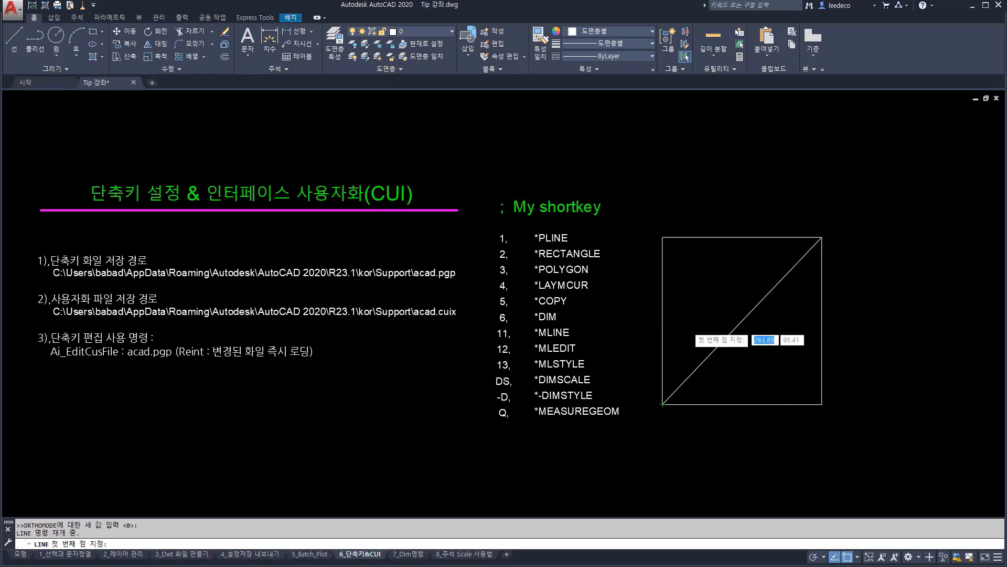
shift+right_click(687, 326)
click(664, 325)
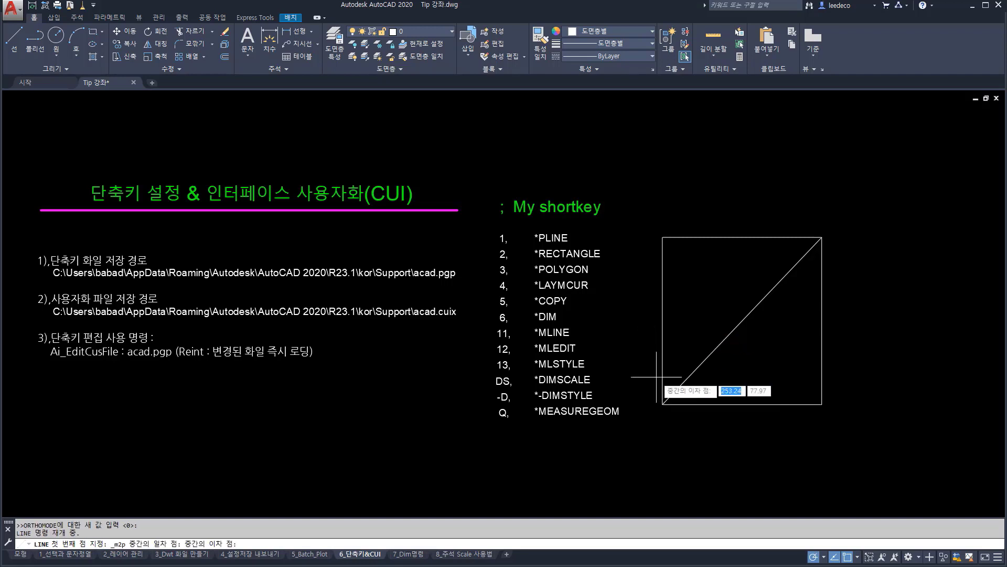
click(662, 404)
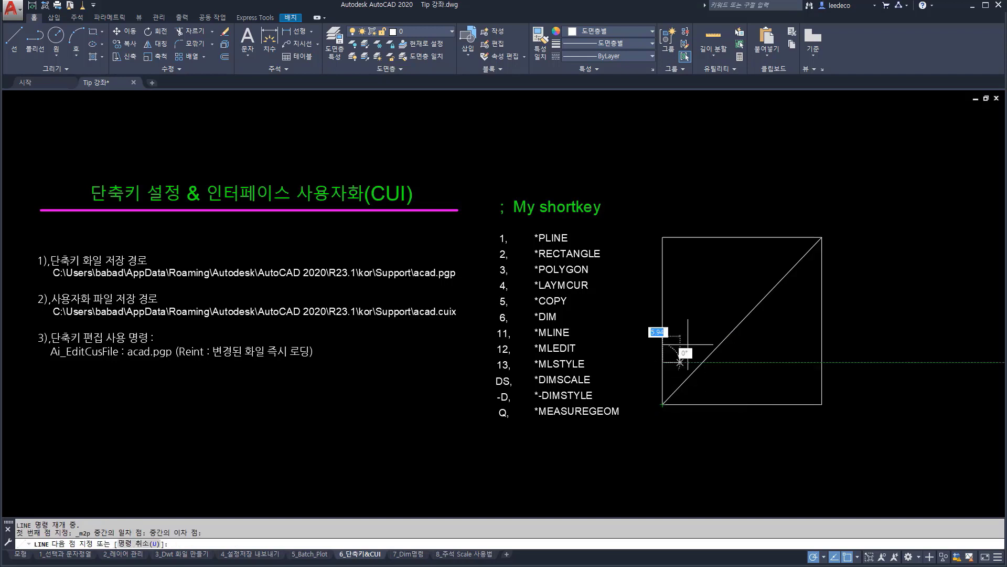
shift+right_click(708, 309)
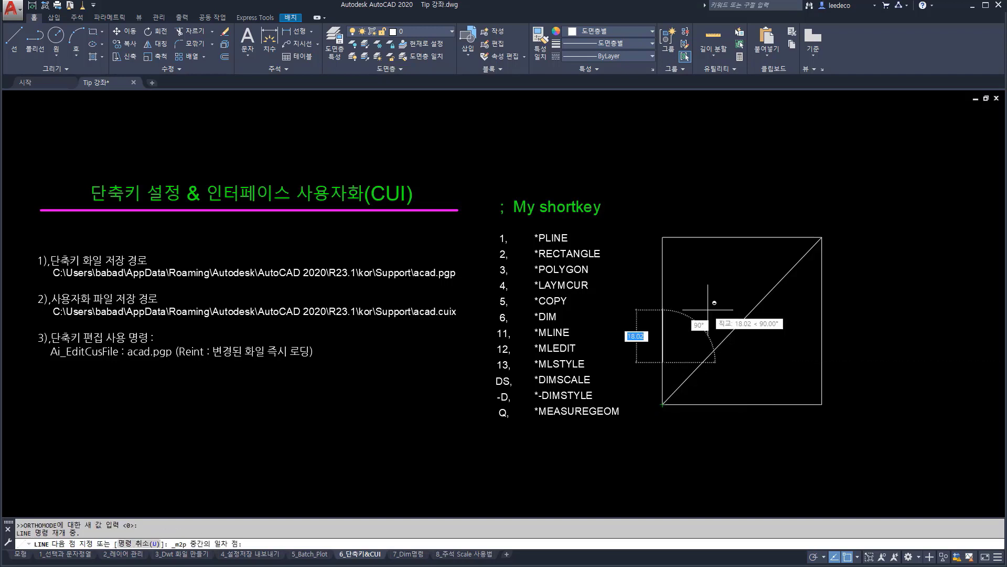
click(742, 238)
click(820, 238)
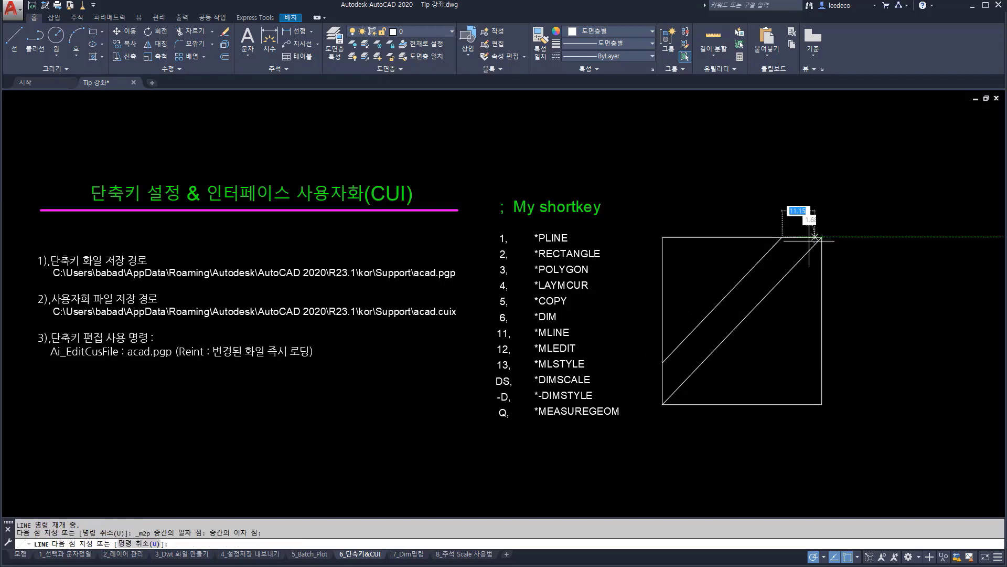
- Continue the line to a point on the diagonal, end it, and erase that extra segment
click(743, 320)
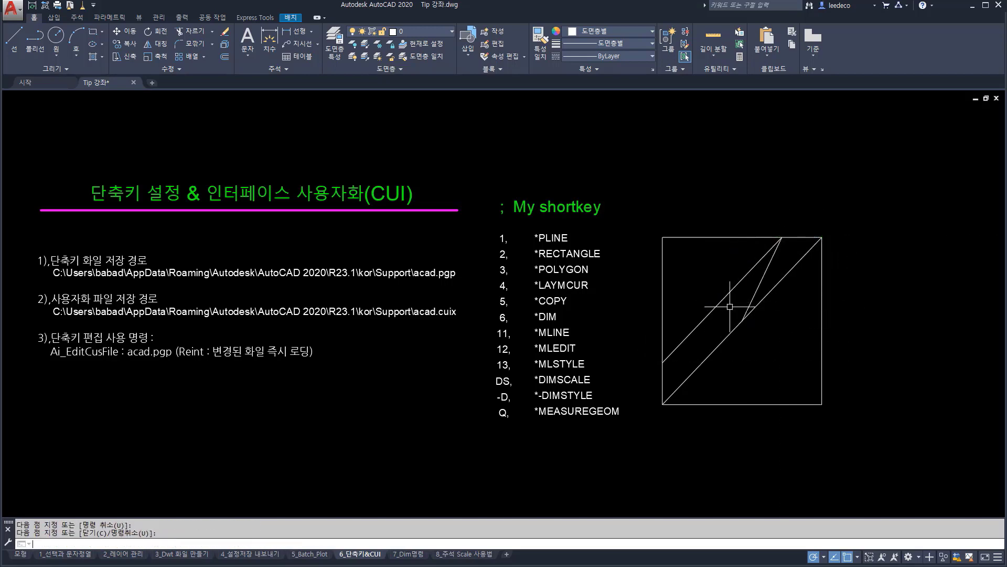
key(Return)
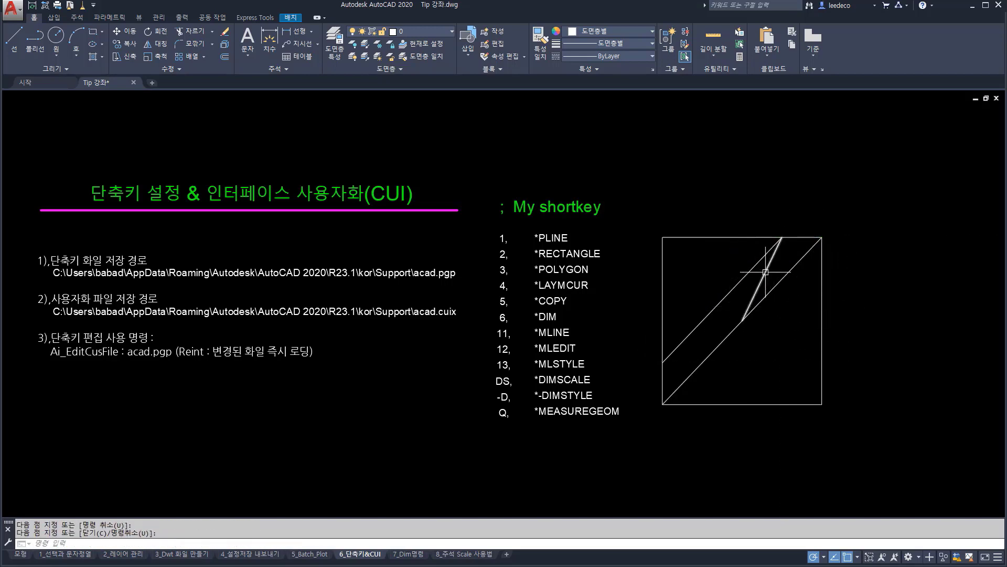
click(766, 272)
text(E)
key(Return)
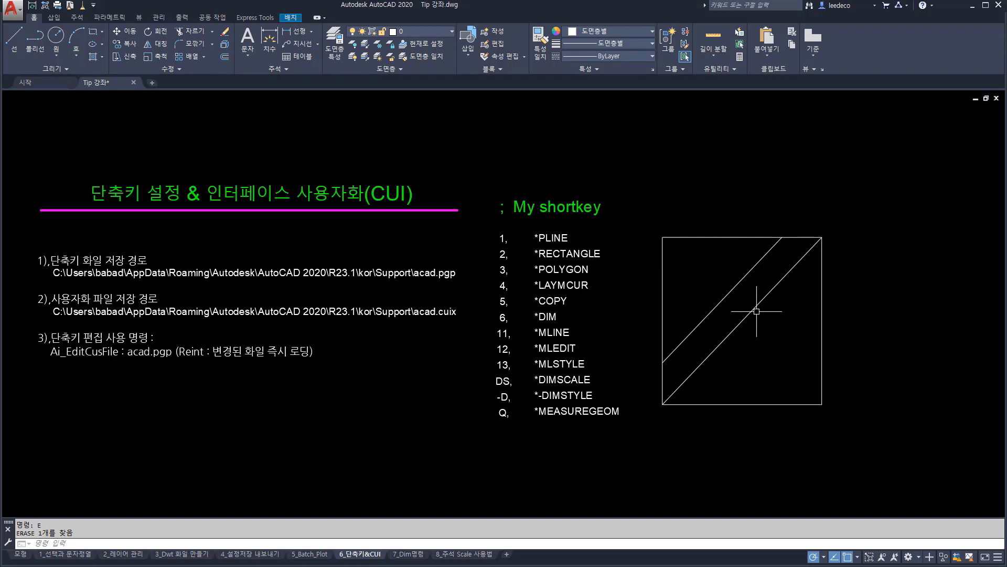
- Try the alias c by starting a circle in the empty area above and beside the rectangle, and cancel it
mouse_move(756, 311)
middle_down()
mouse_move(592, 326)
mouse_move(516, 310)
middle_up()
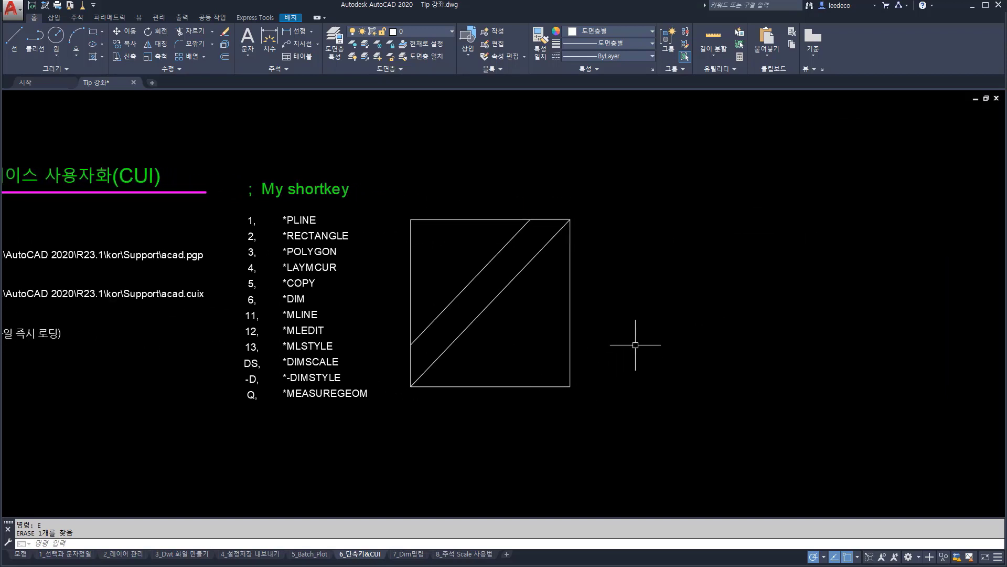
middle_drag(635, 316, 614, 391)
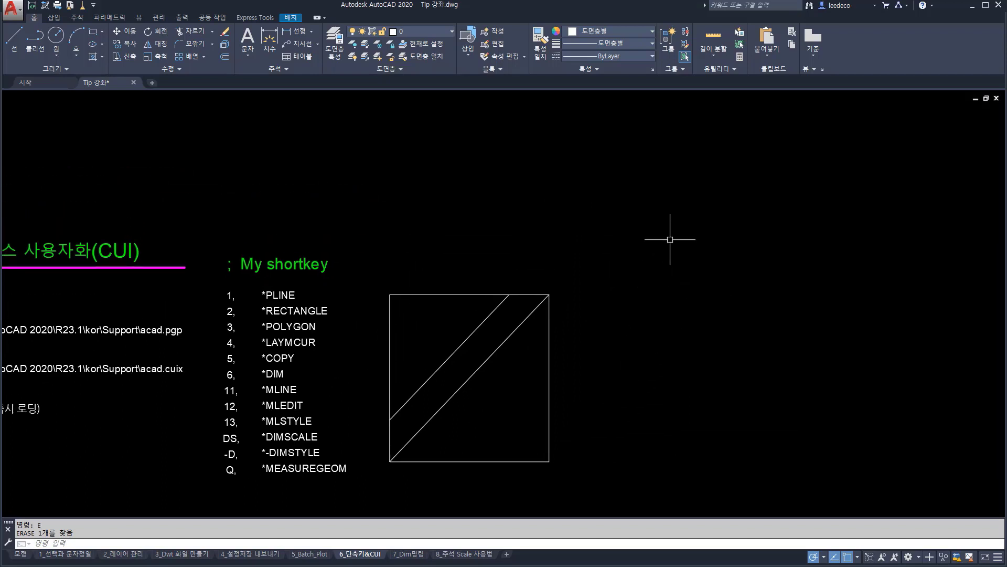
text(c)
key(Return)
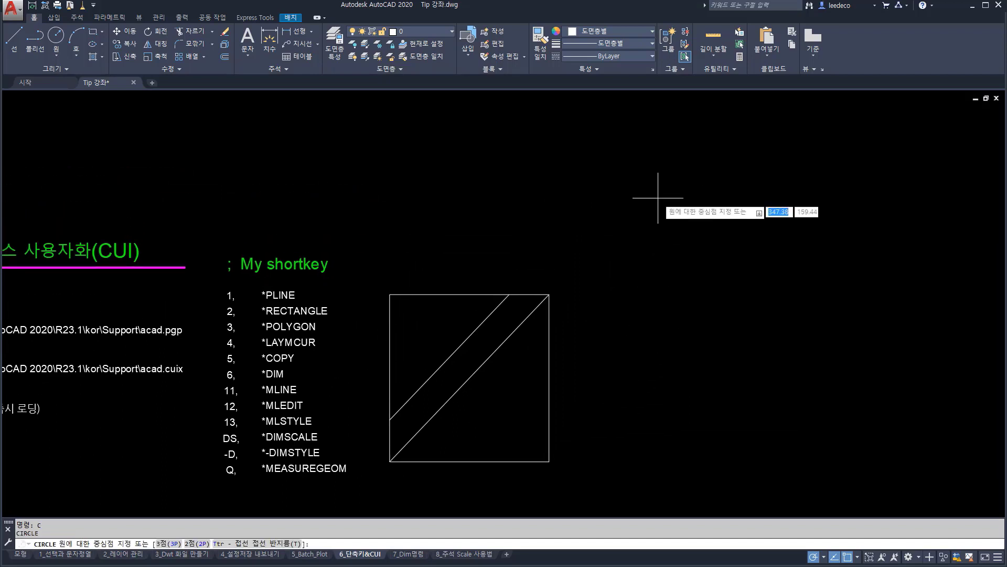
click(658, 190)
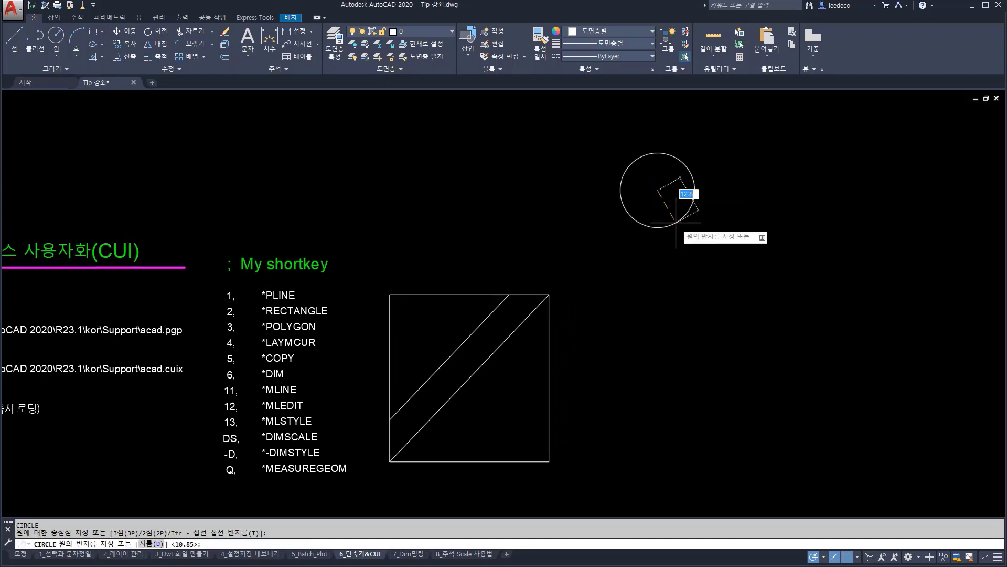
key(Escape)
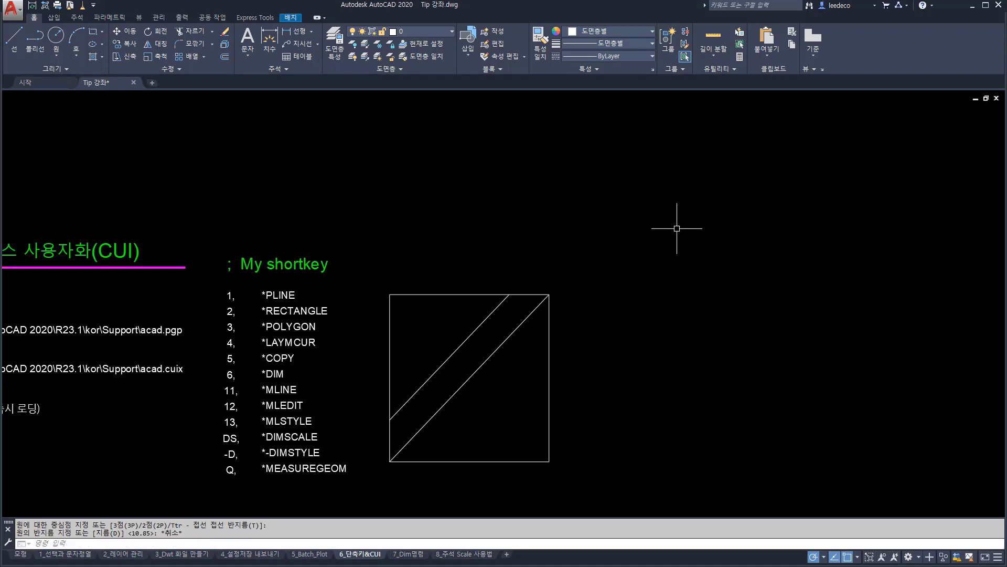
- Try the DIST alias di and measure the rectangle's top edge with the MEASUREGEOM alias q
text(di)
key(Return)
key(Escape)
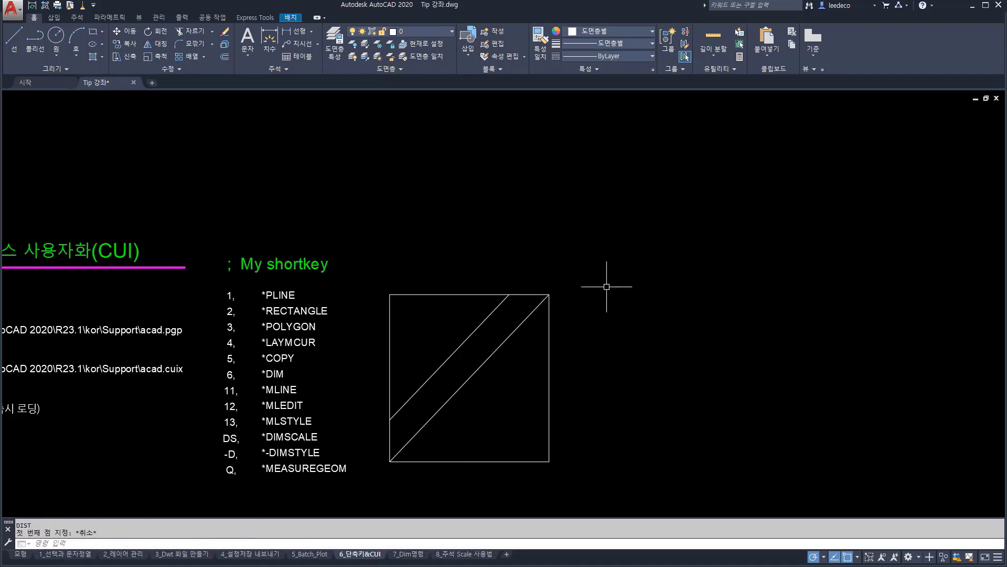
text(q)
key(Return)
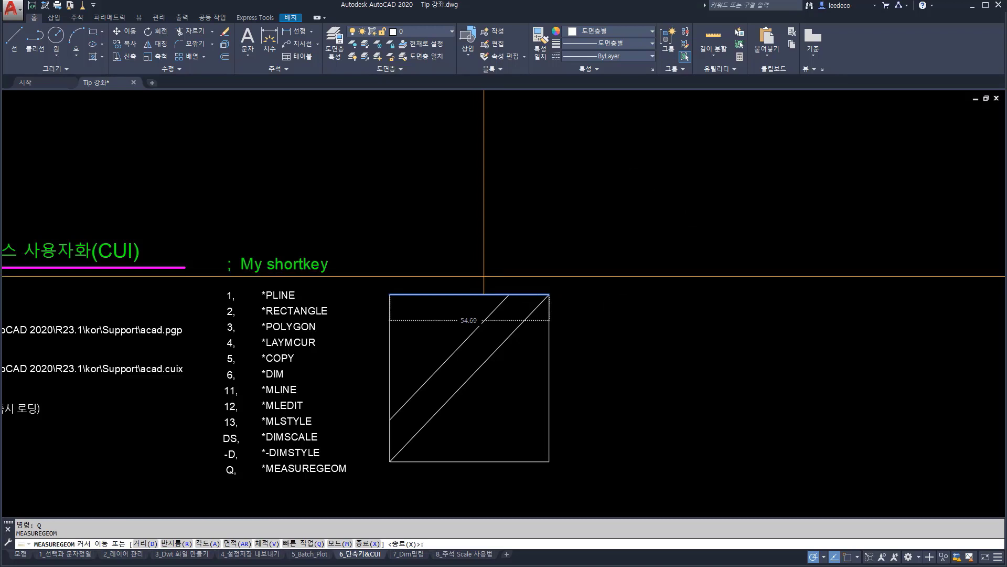
key(Escape)
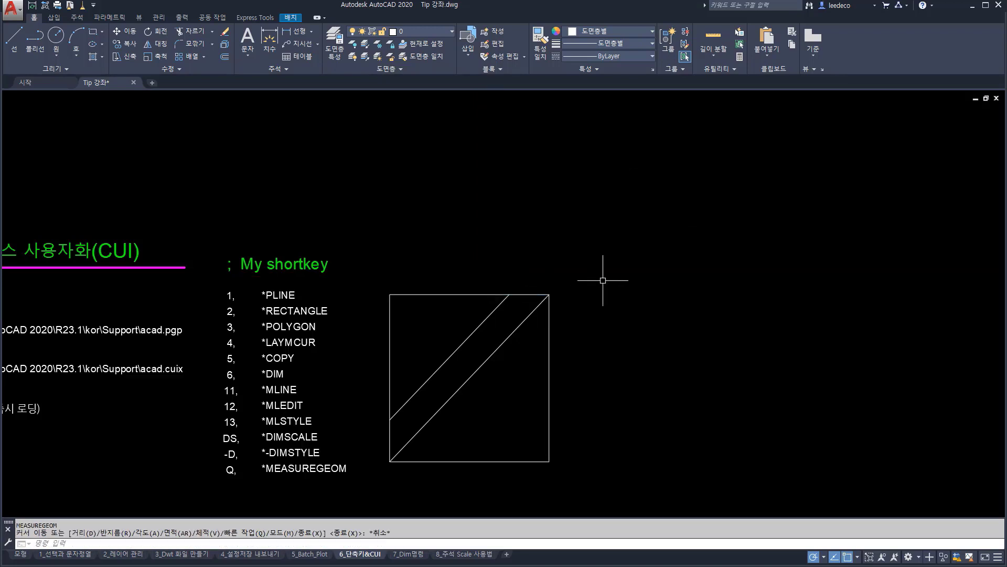
text(3)
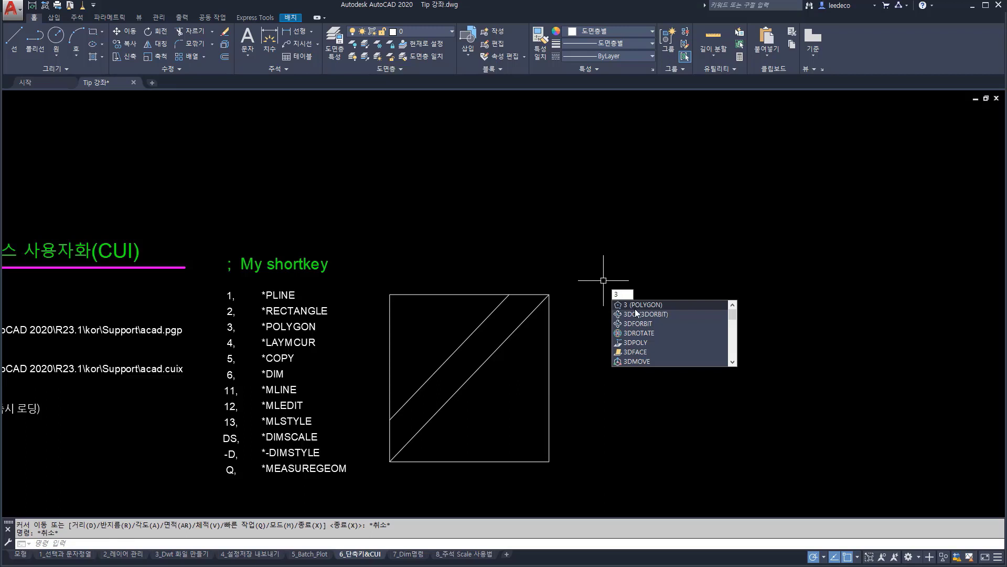
click(639, 306)
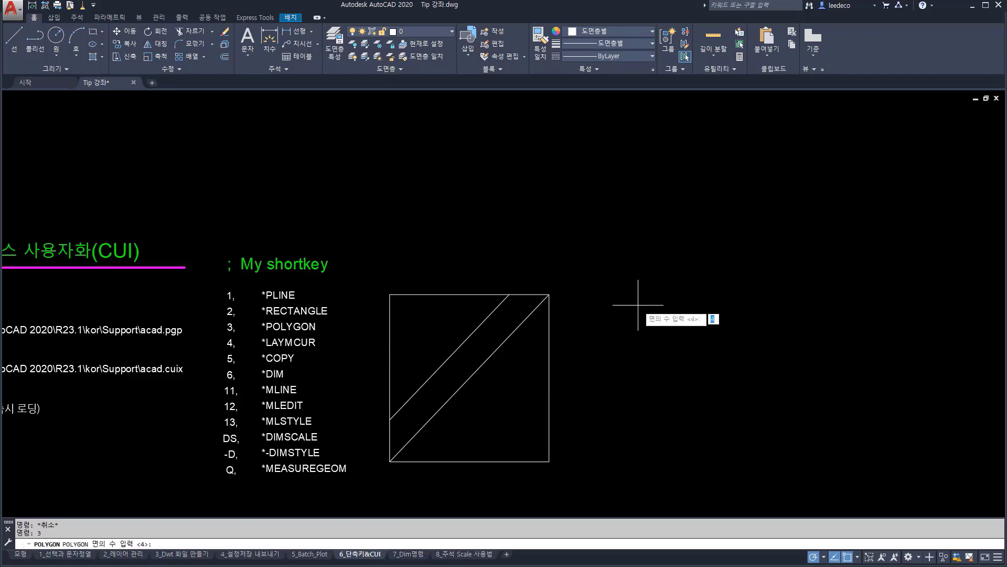
text(5)
key(Return)
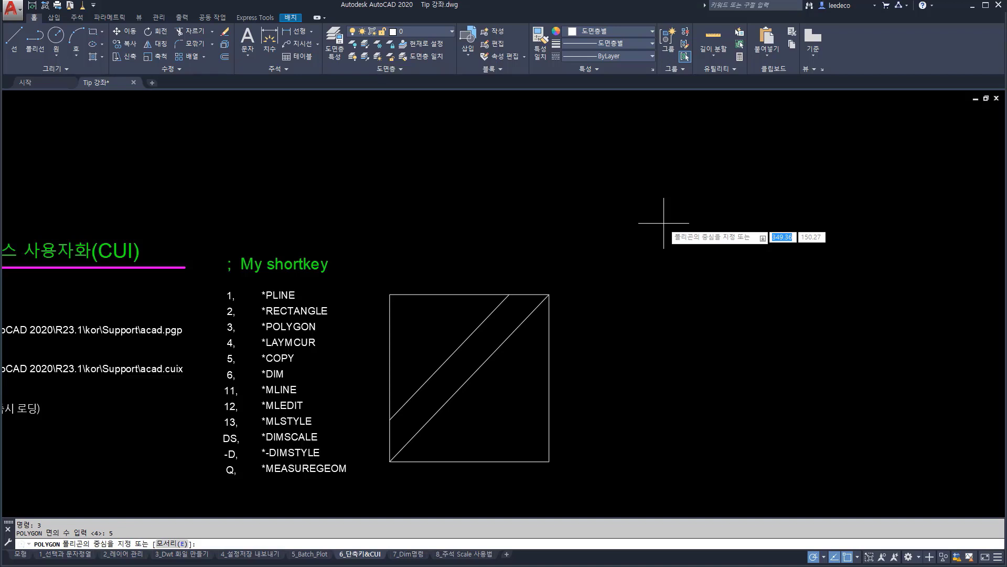
shift+right_click(619, 231)
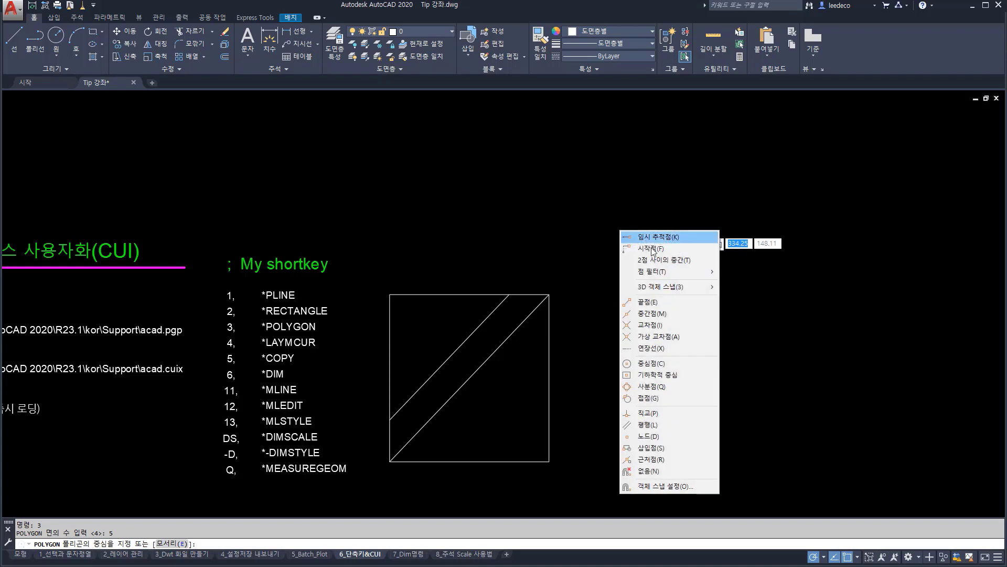
click(663, 247)
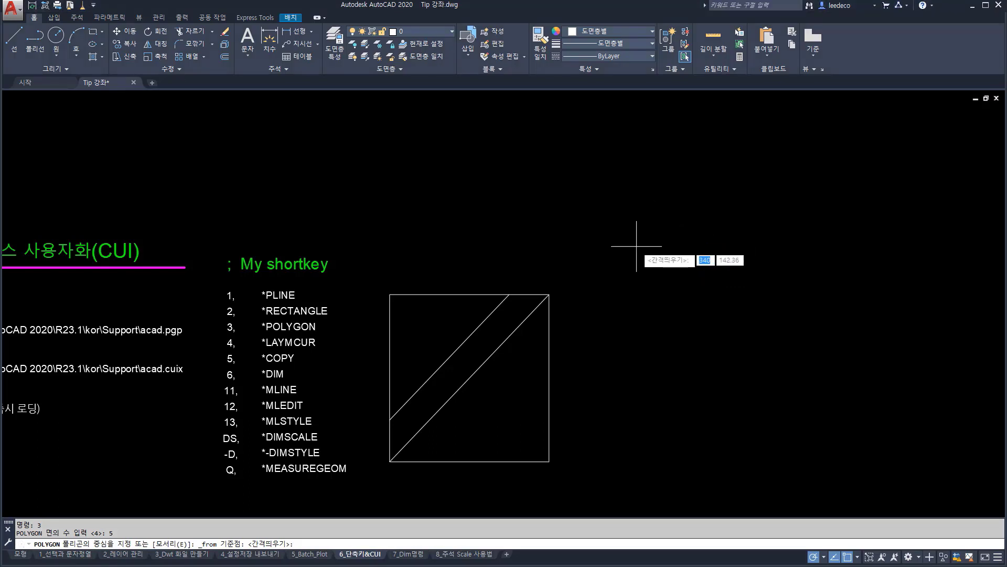
key(F8)
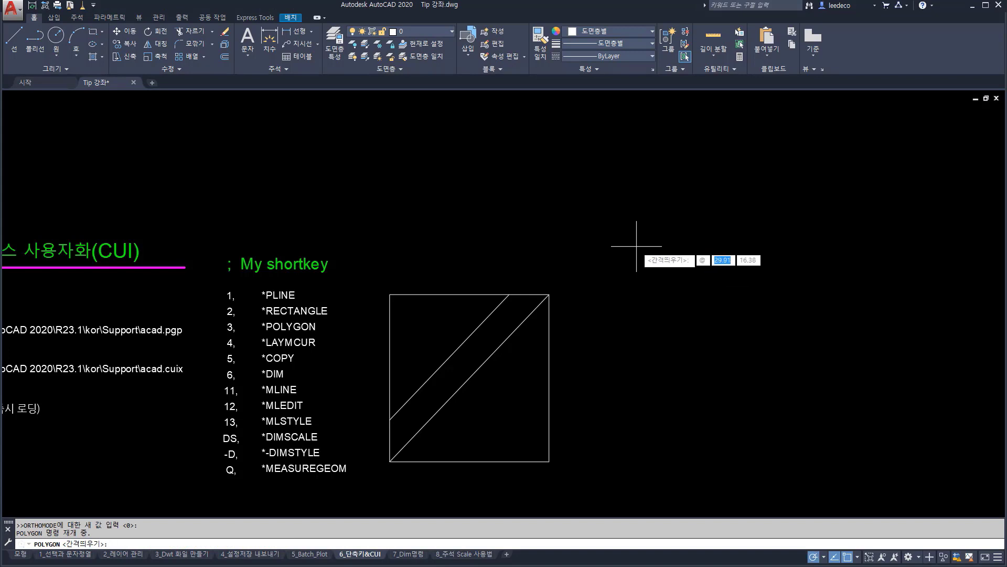
text(50)
key(Tab)
text(50)
key(Return)
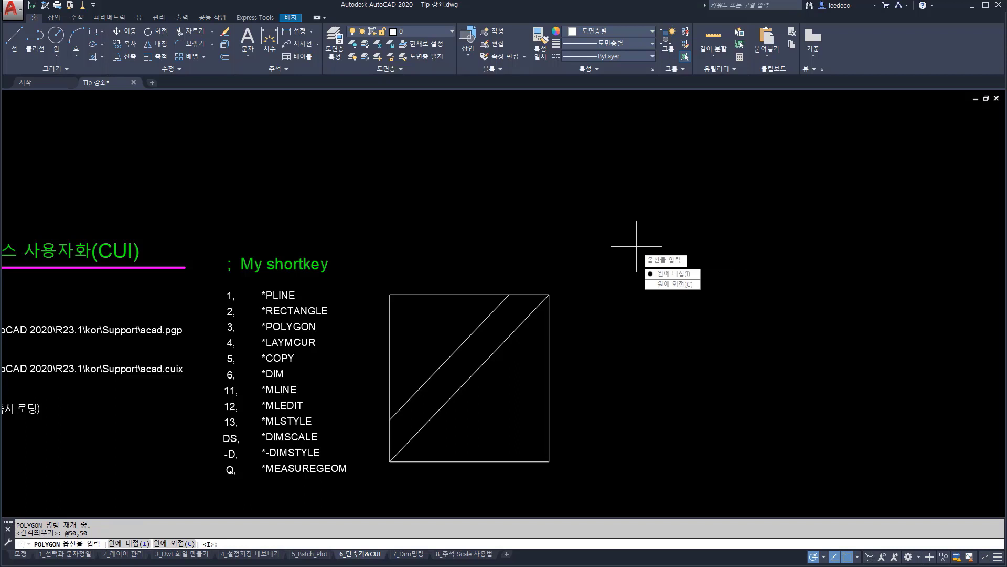
- Finish the pentagon as inscribed in a circle, with its upper vertex about 8 units straight above the centre
key(Return)
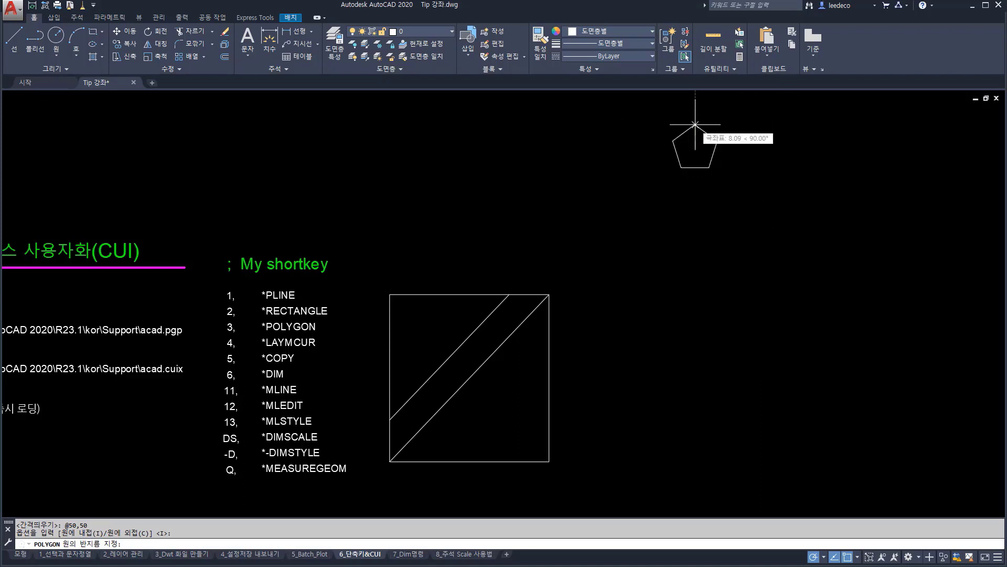
click(695, 126)
key(Return)
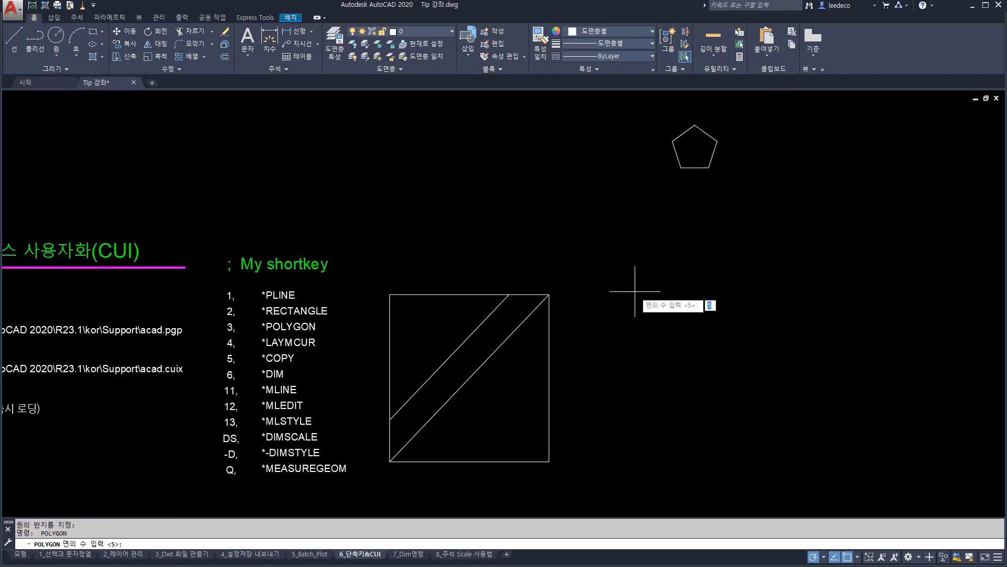
key(Escape)
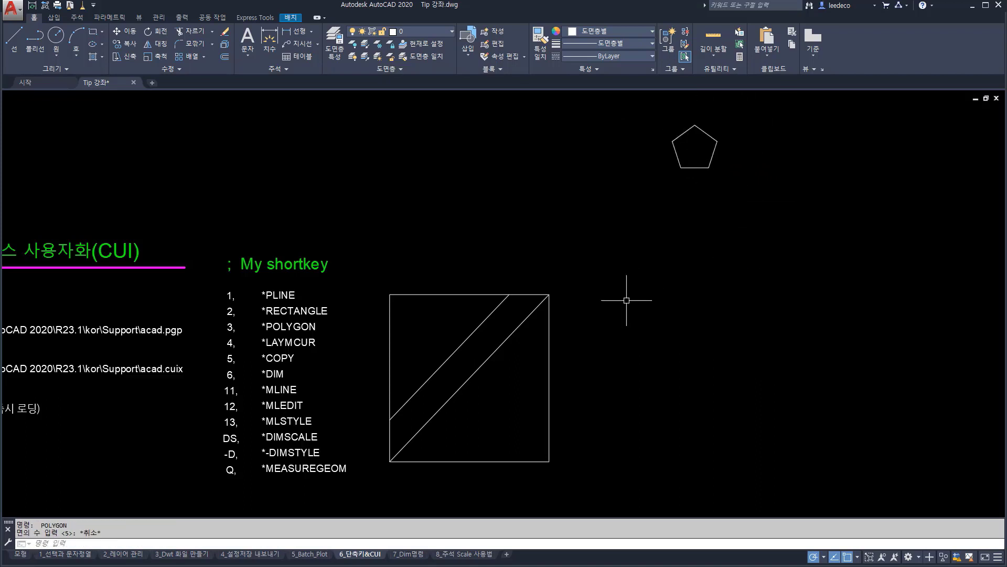
- Draw connected lines from the rectangle's upper-right corner, 50 units horizontally to the right and 50 units up to the pentagon's centre
text(L)
key(Return)
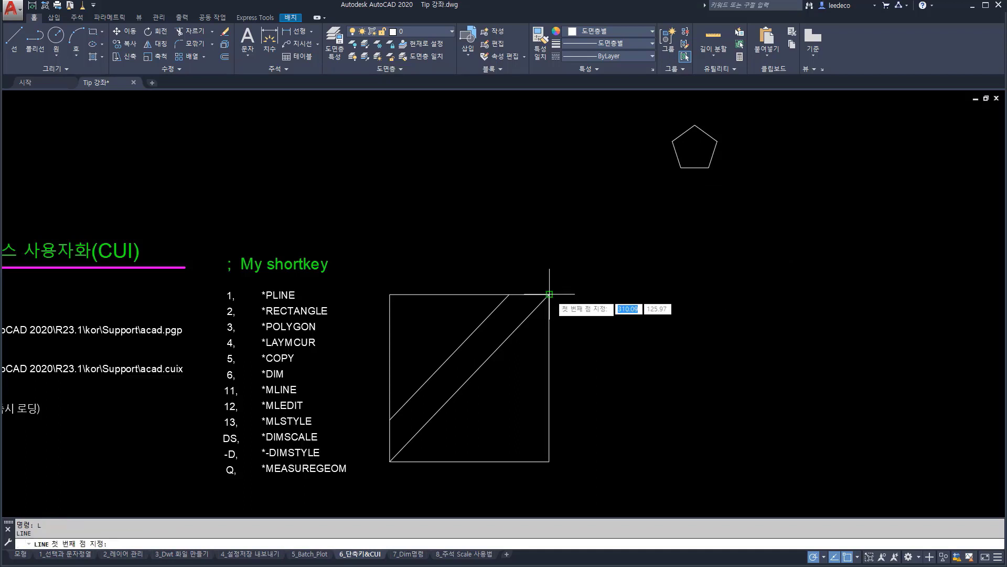
click(550, 294)
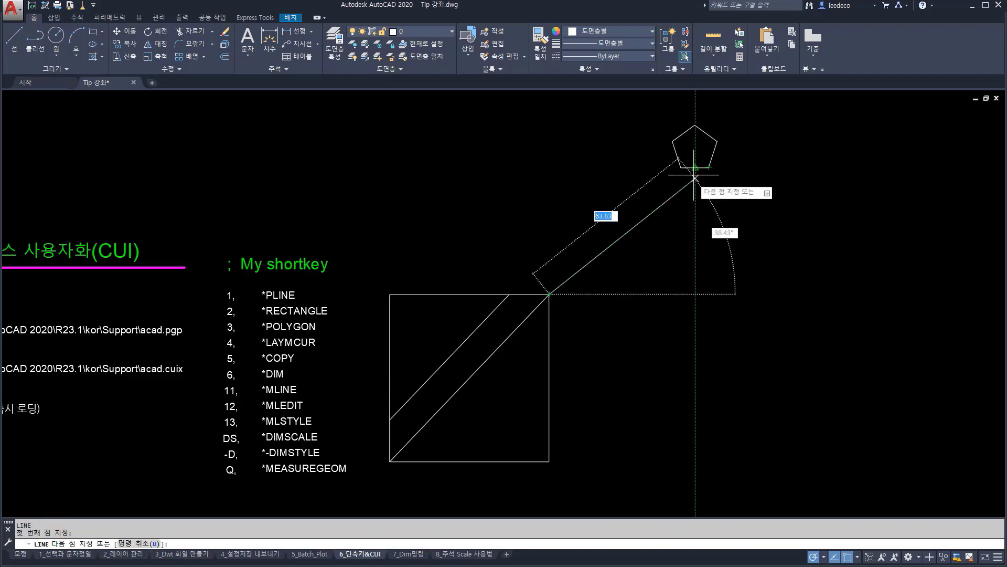
click(696, 294)
click(695, 295)
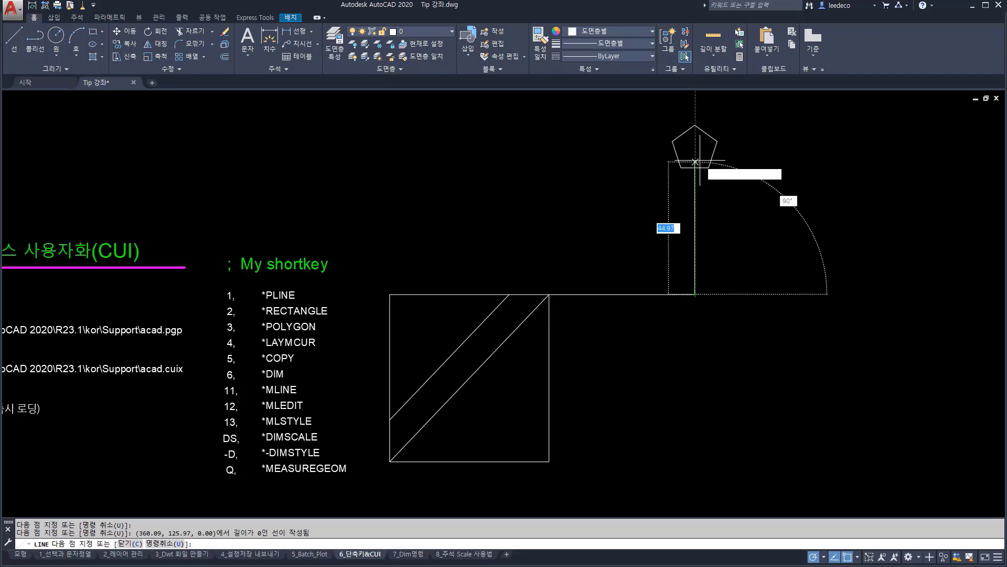
text(5)
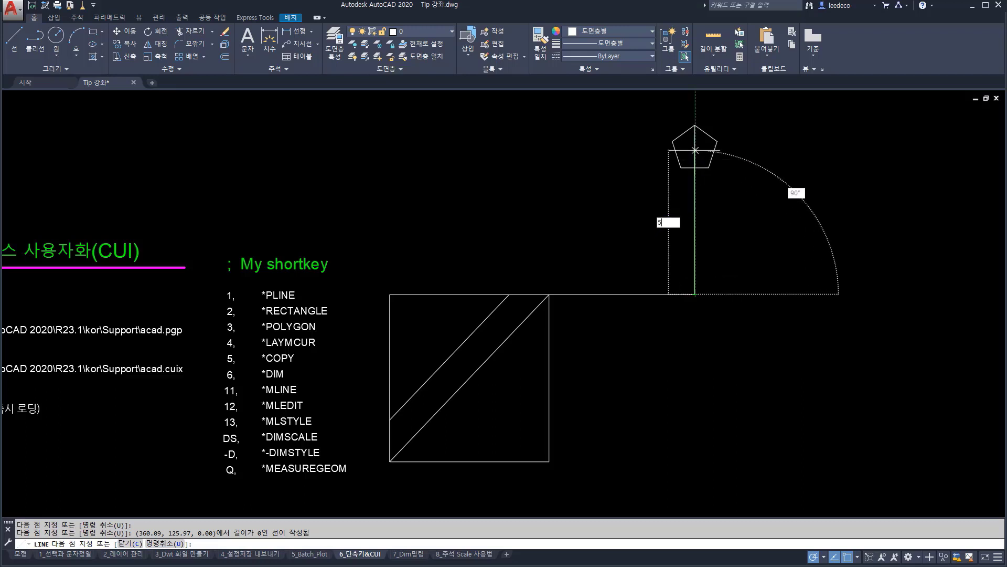
text(0)
key(Return)
key(Return)
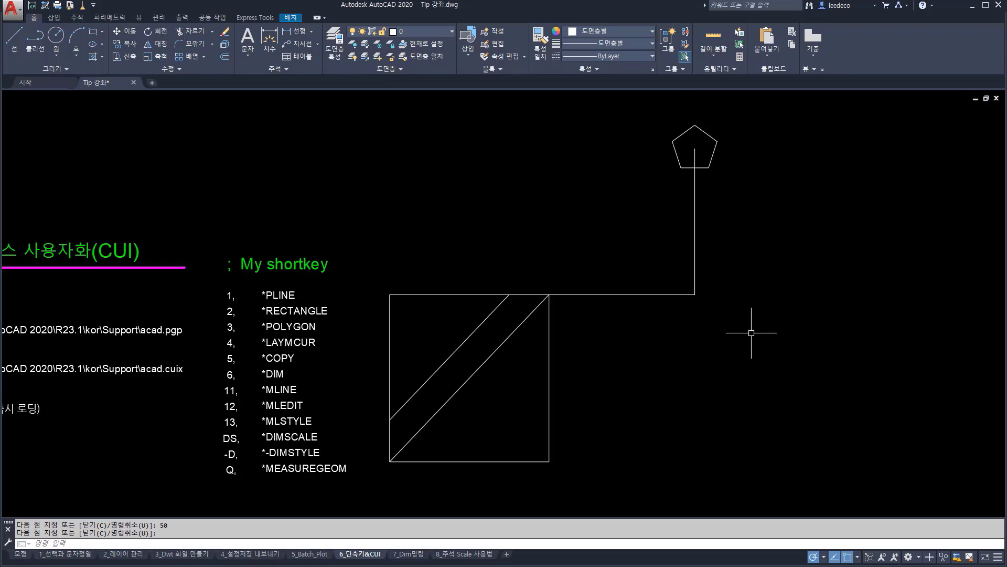
middle_drag(745, 275, 578, 310)
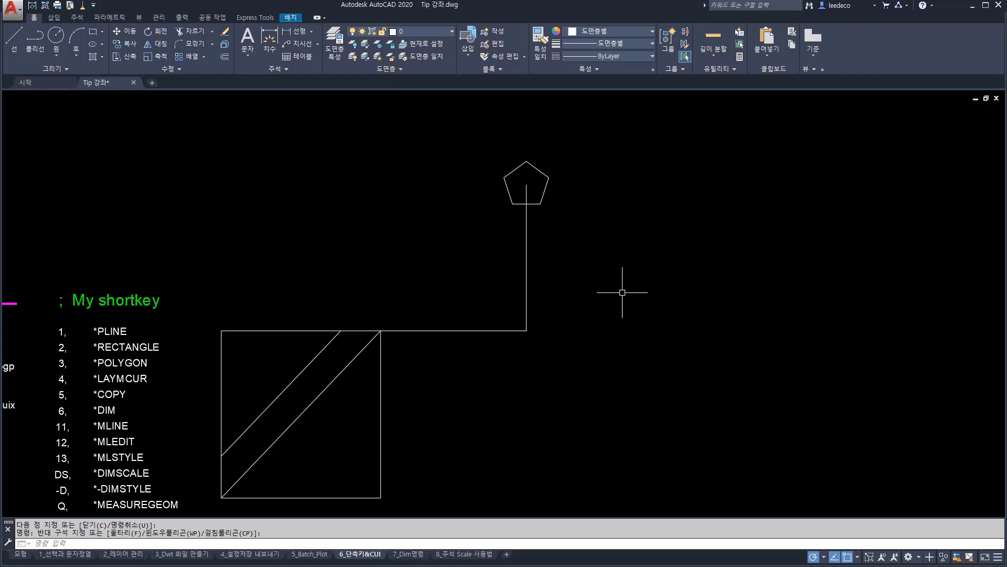
text(l)
key(Return)
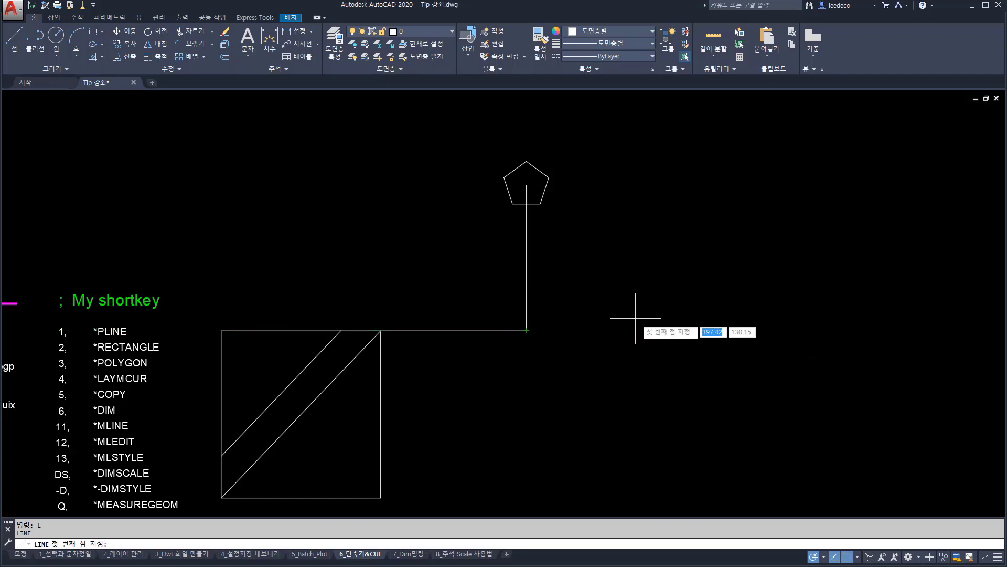
key(Escape)
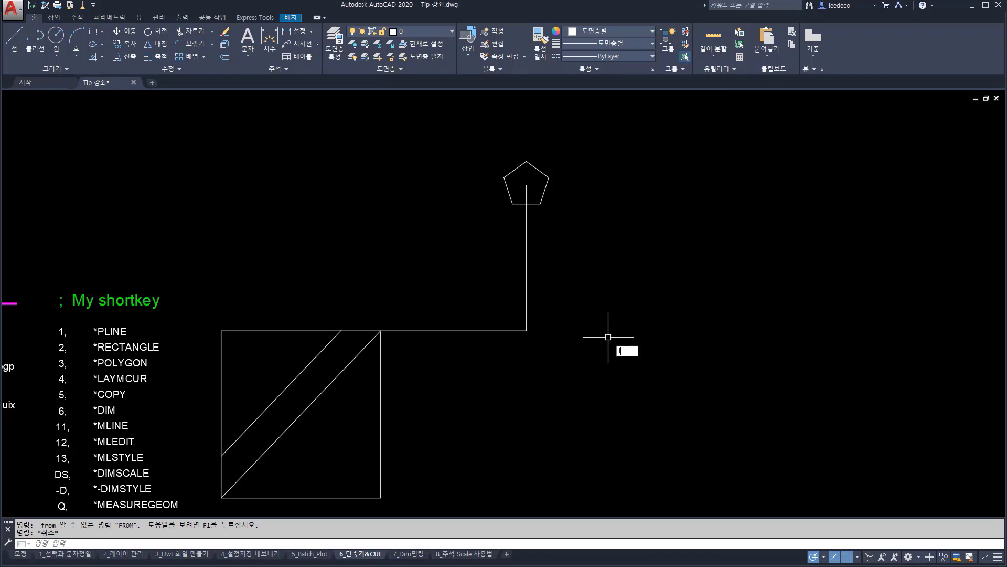
text(l)
key(Return)
shift+right_click(584, 330)
mouse_move(630, 108)
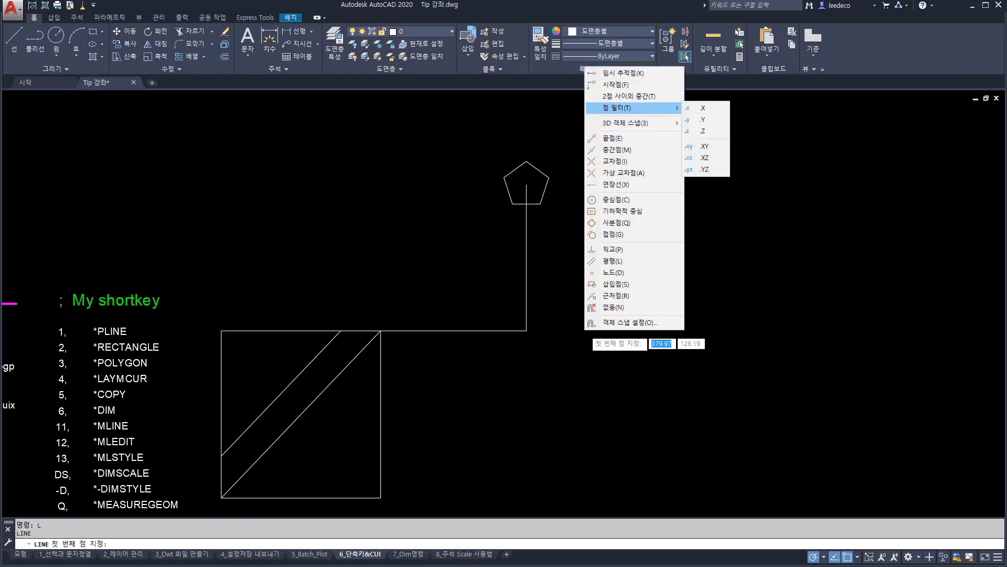
click(614, 85)
click(527, 331)
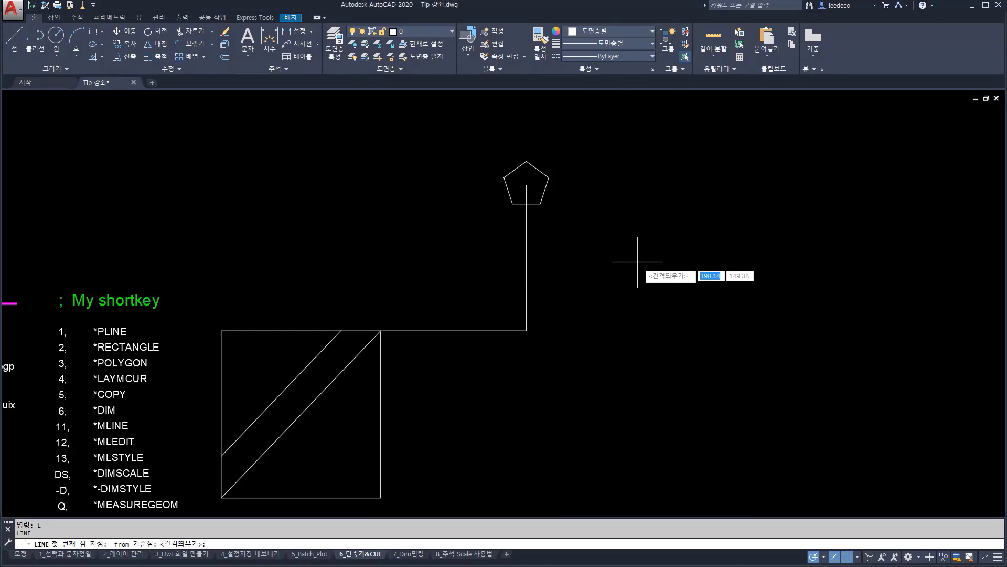
text(@50)
key(Tab)
text(50)
key(Return)
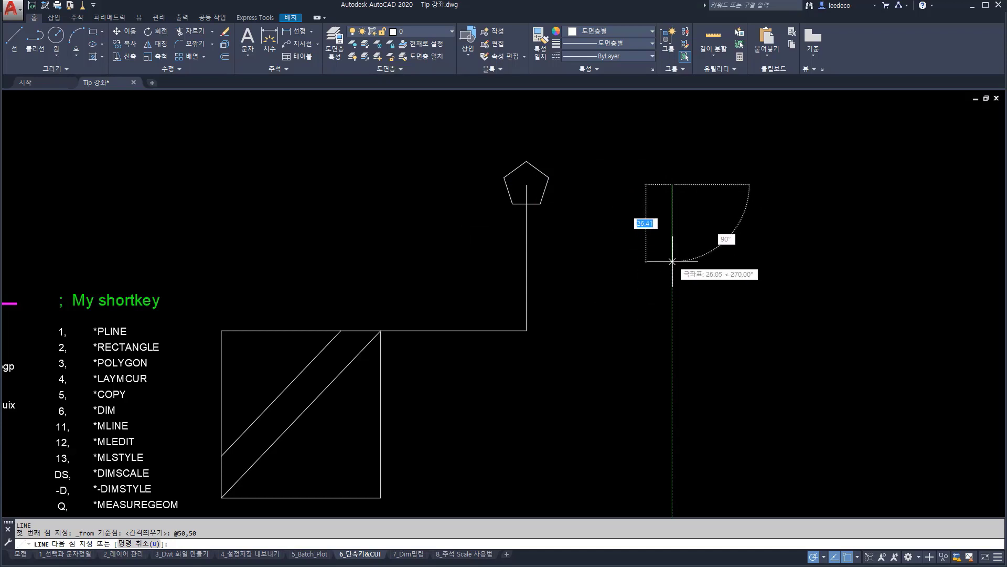
- Draw the line 20 units straight down, end it, and check it by selecting and deselecting it
text(2)
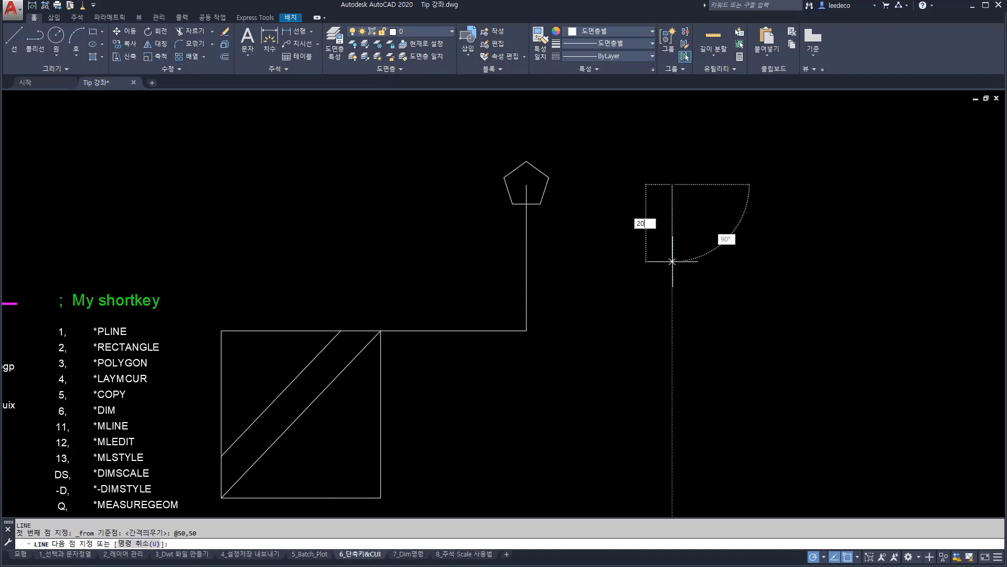
text(0)
key(Return)
key(Return)
click(713, 269)
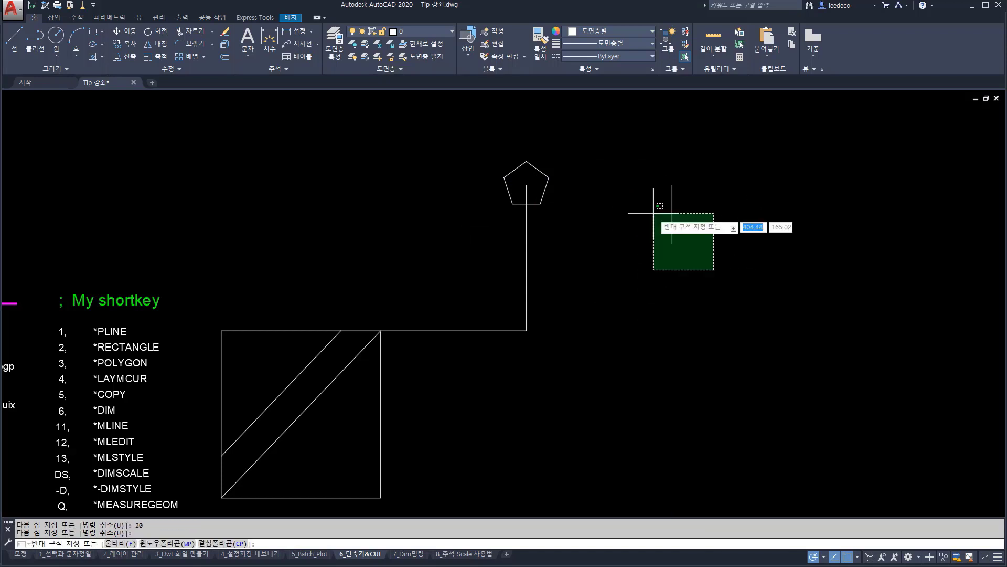
click(654, 213)
key(Escape)
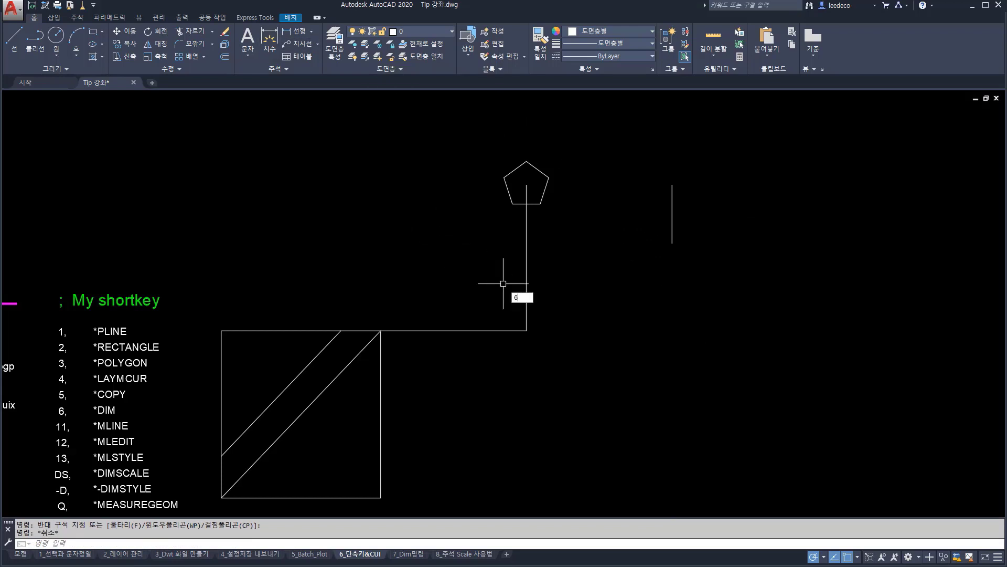
- With the DIM alias 6, dimension the new short vertical line between its endpoints, placing the dimension to its right
text(6)
key(Return)
click(671, 184)
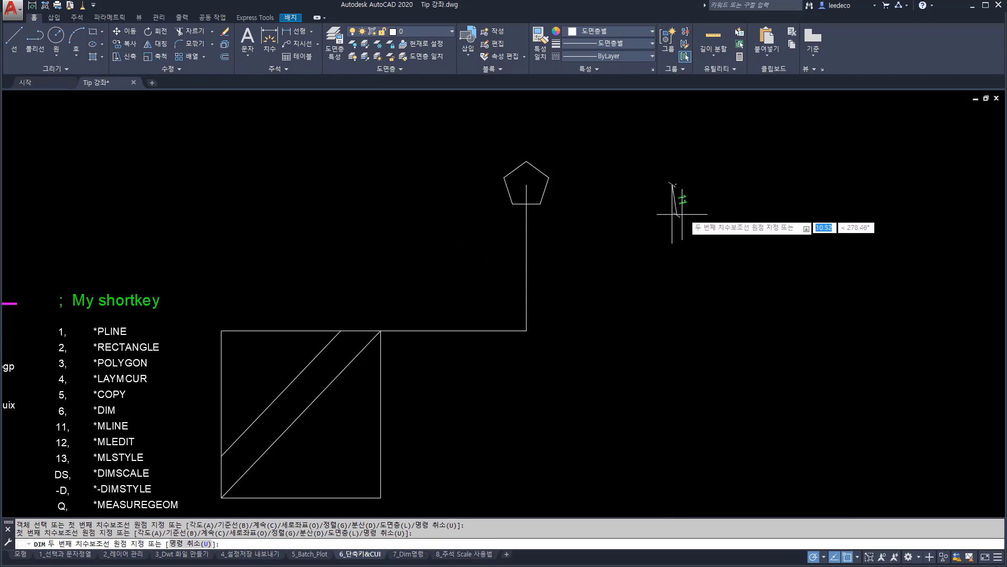
click(673, 242)
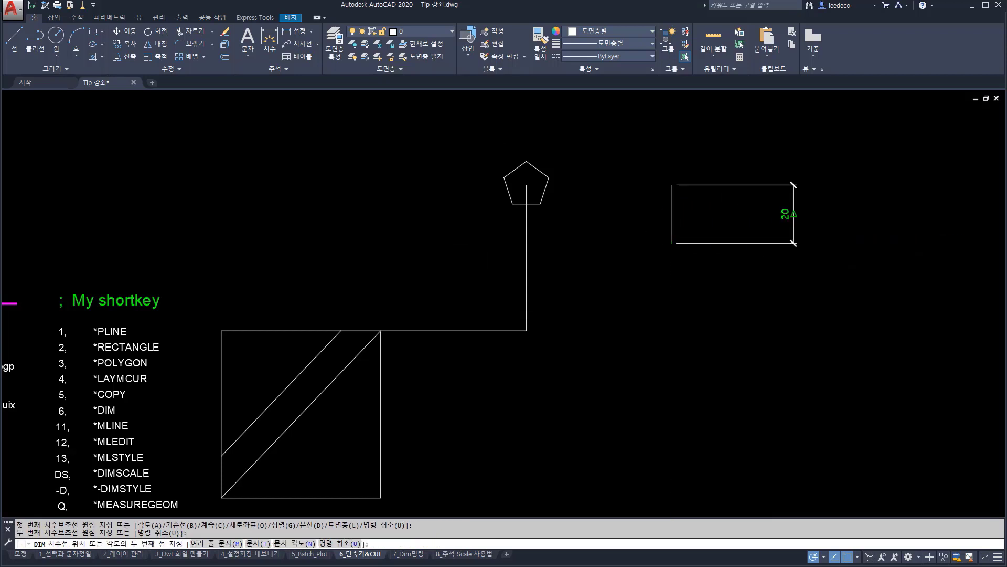
click(793, 226)
key(Return)
click(729, 226)
click(669, 215)
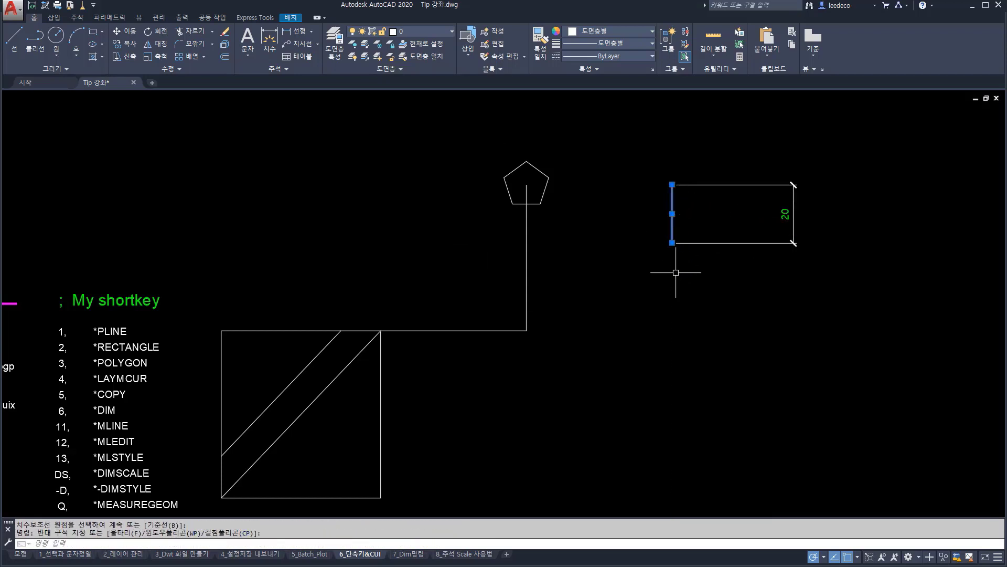
key(Escape)
- Offset the vertical line below the pentagon 50 units to the right
click(572, 313)
click(515, 288)
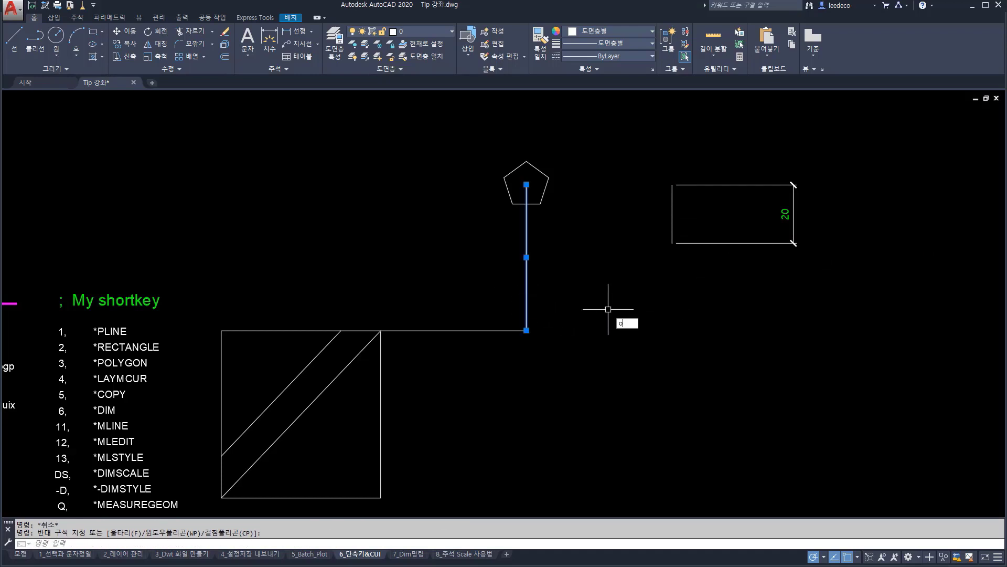
text(o)
key(Return)
click(582, 318)
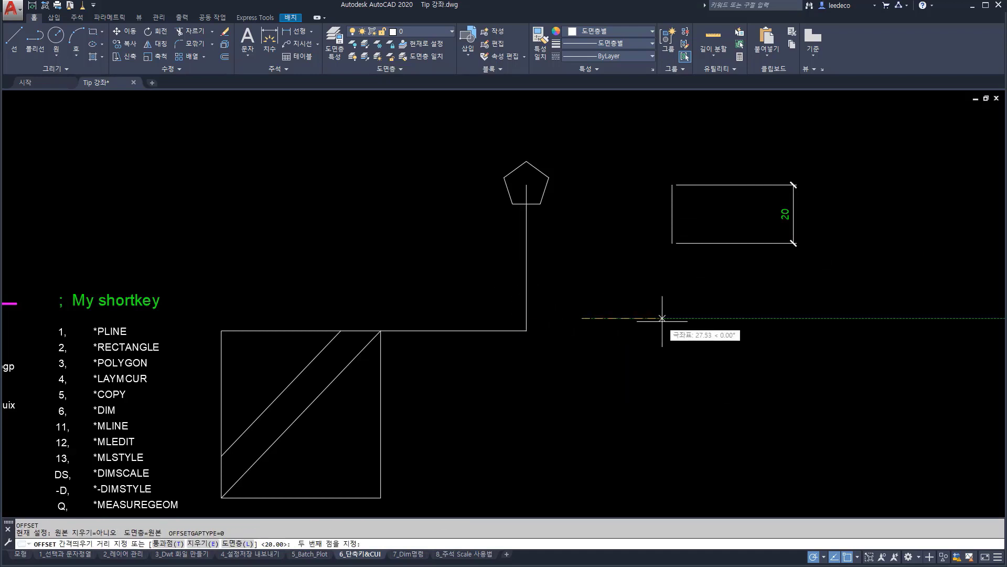
text(50)
key(Return)
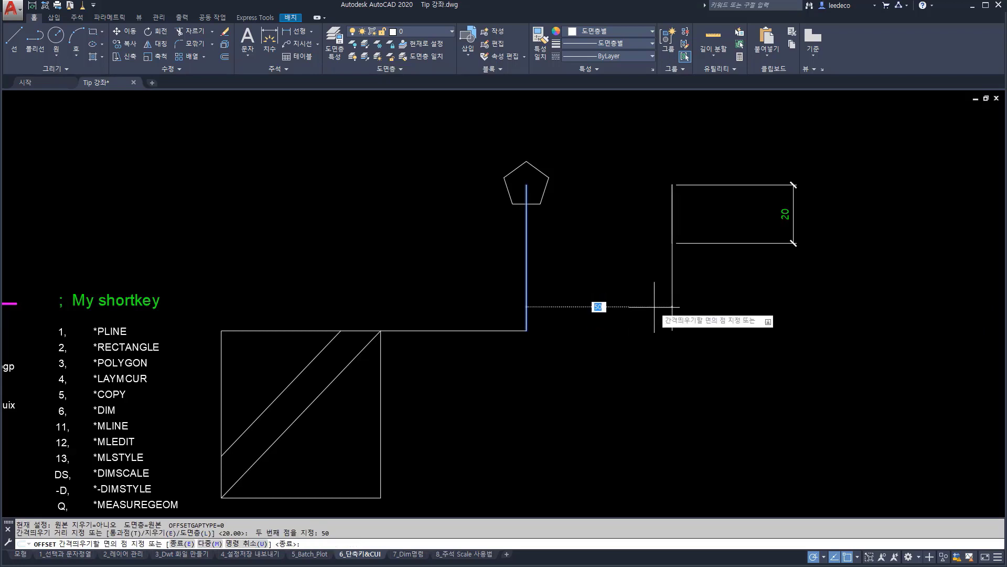
click(656, 289)
key(Escape)
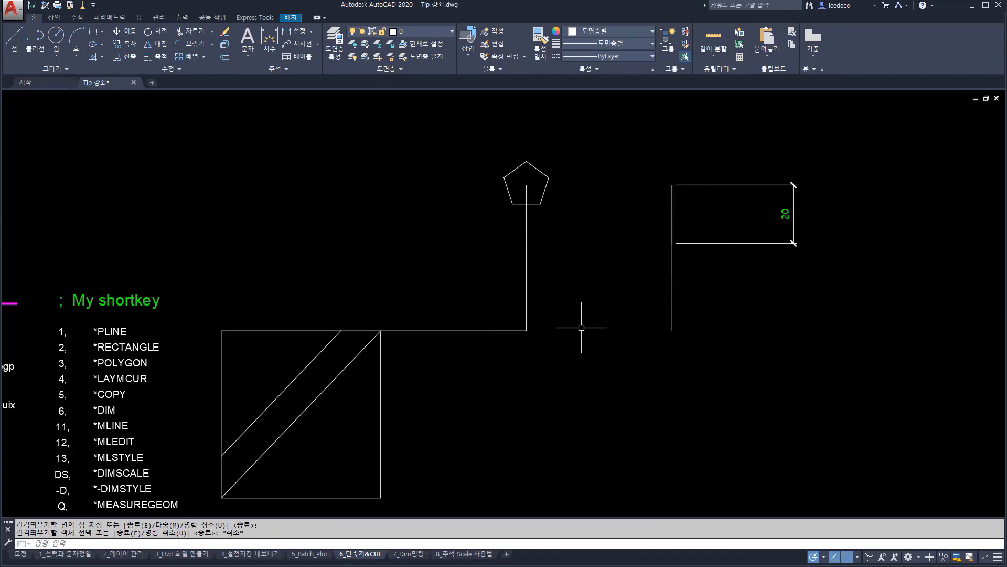
- Zoom to the extents to show the shortcut and CUI notes again
text(z)
key(Return)
text(e)
key(Return)
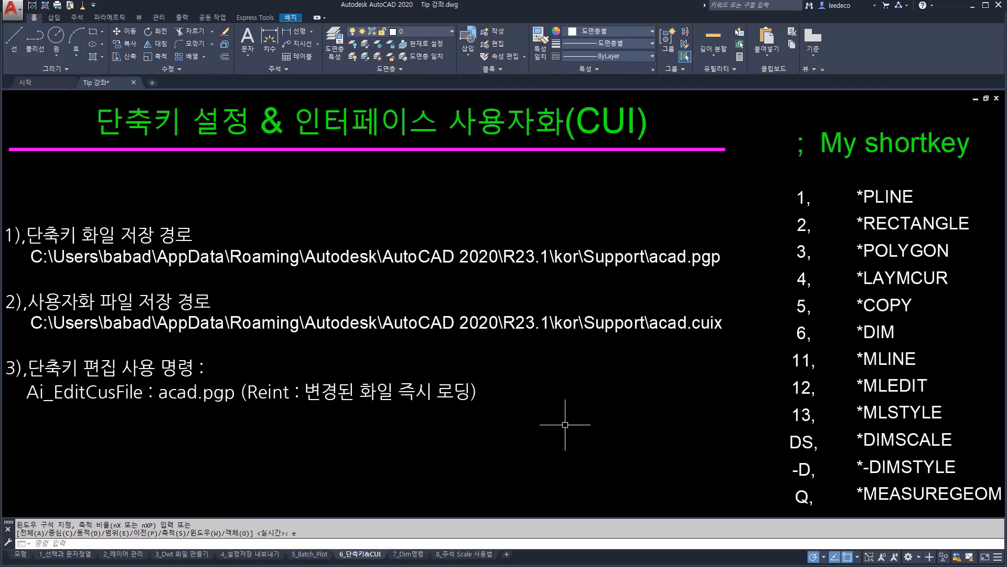